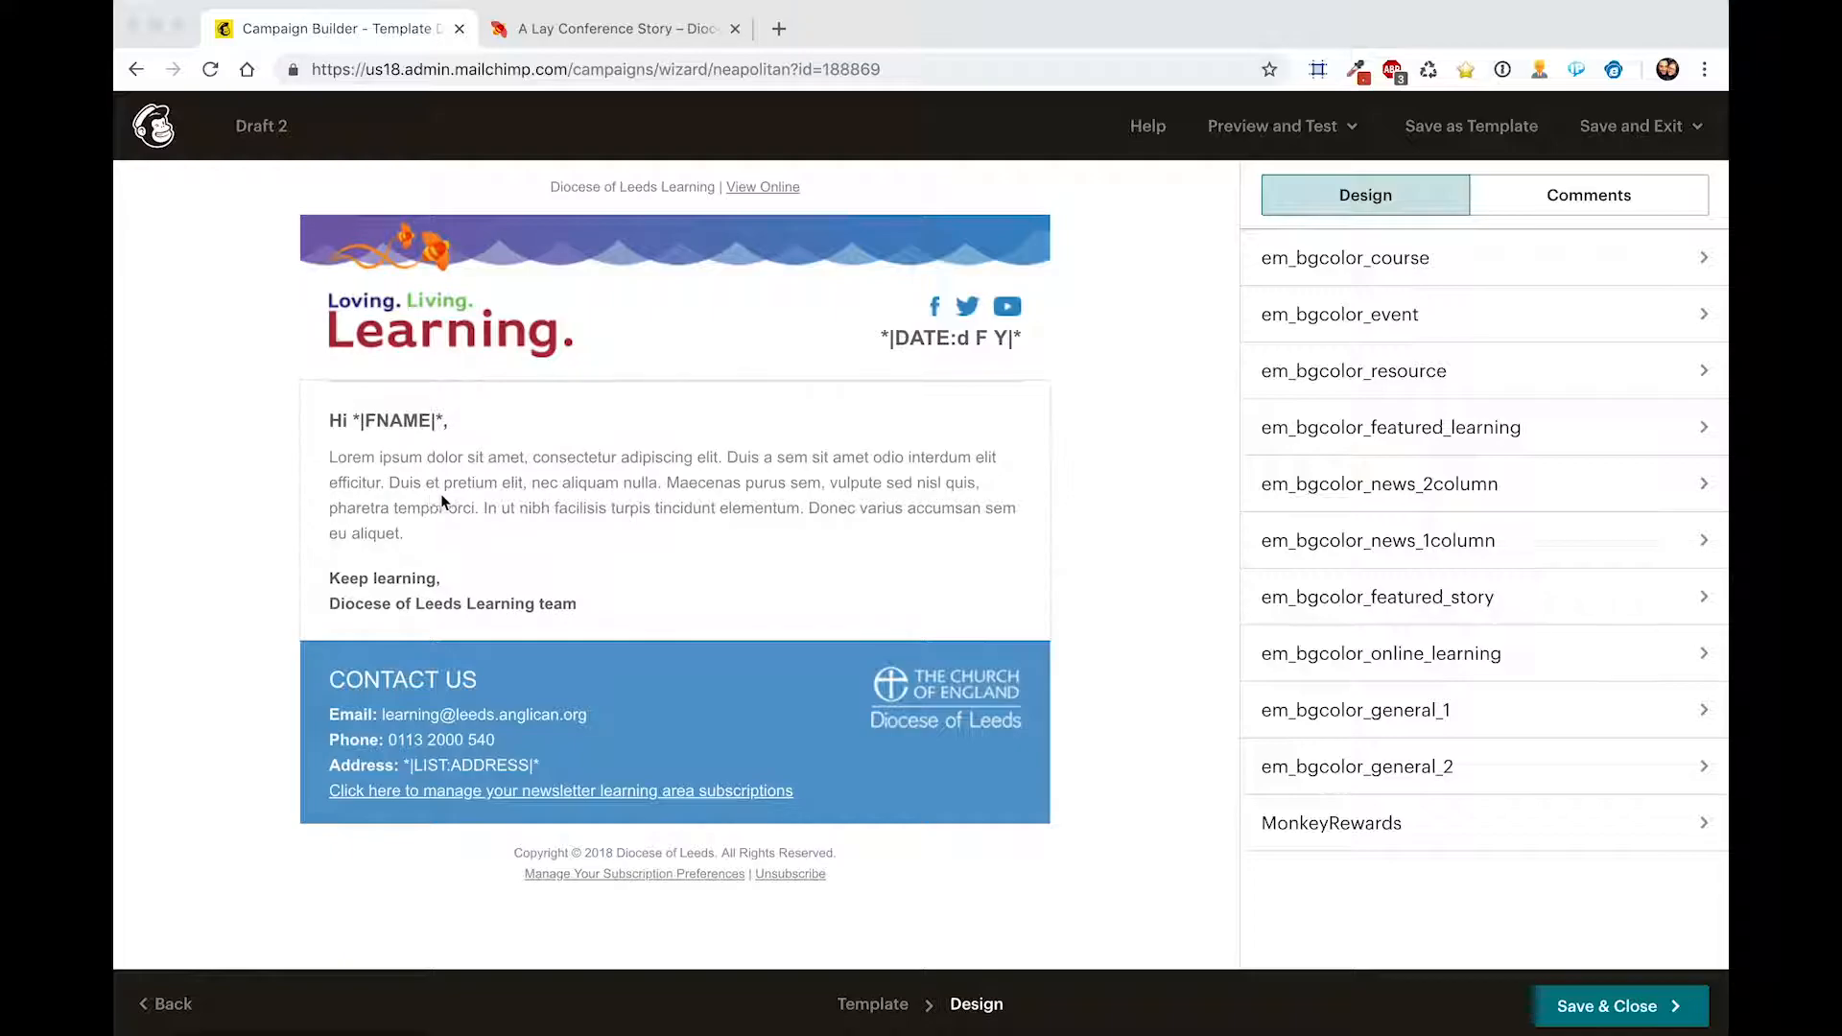
- Replace the placeholder paragraph in the welcome section with "Welcome to our newsletter!" and save it
{"action": "mouse_move", "coordinate": [555, 499]}
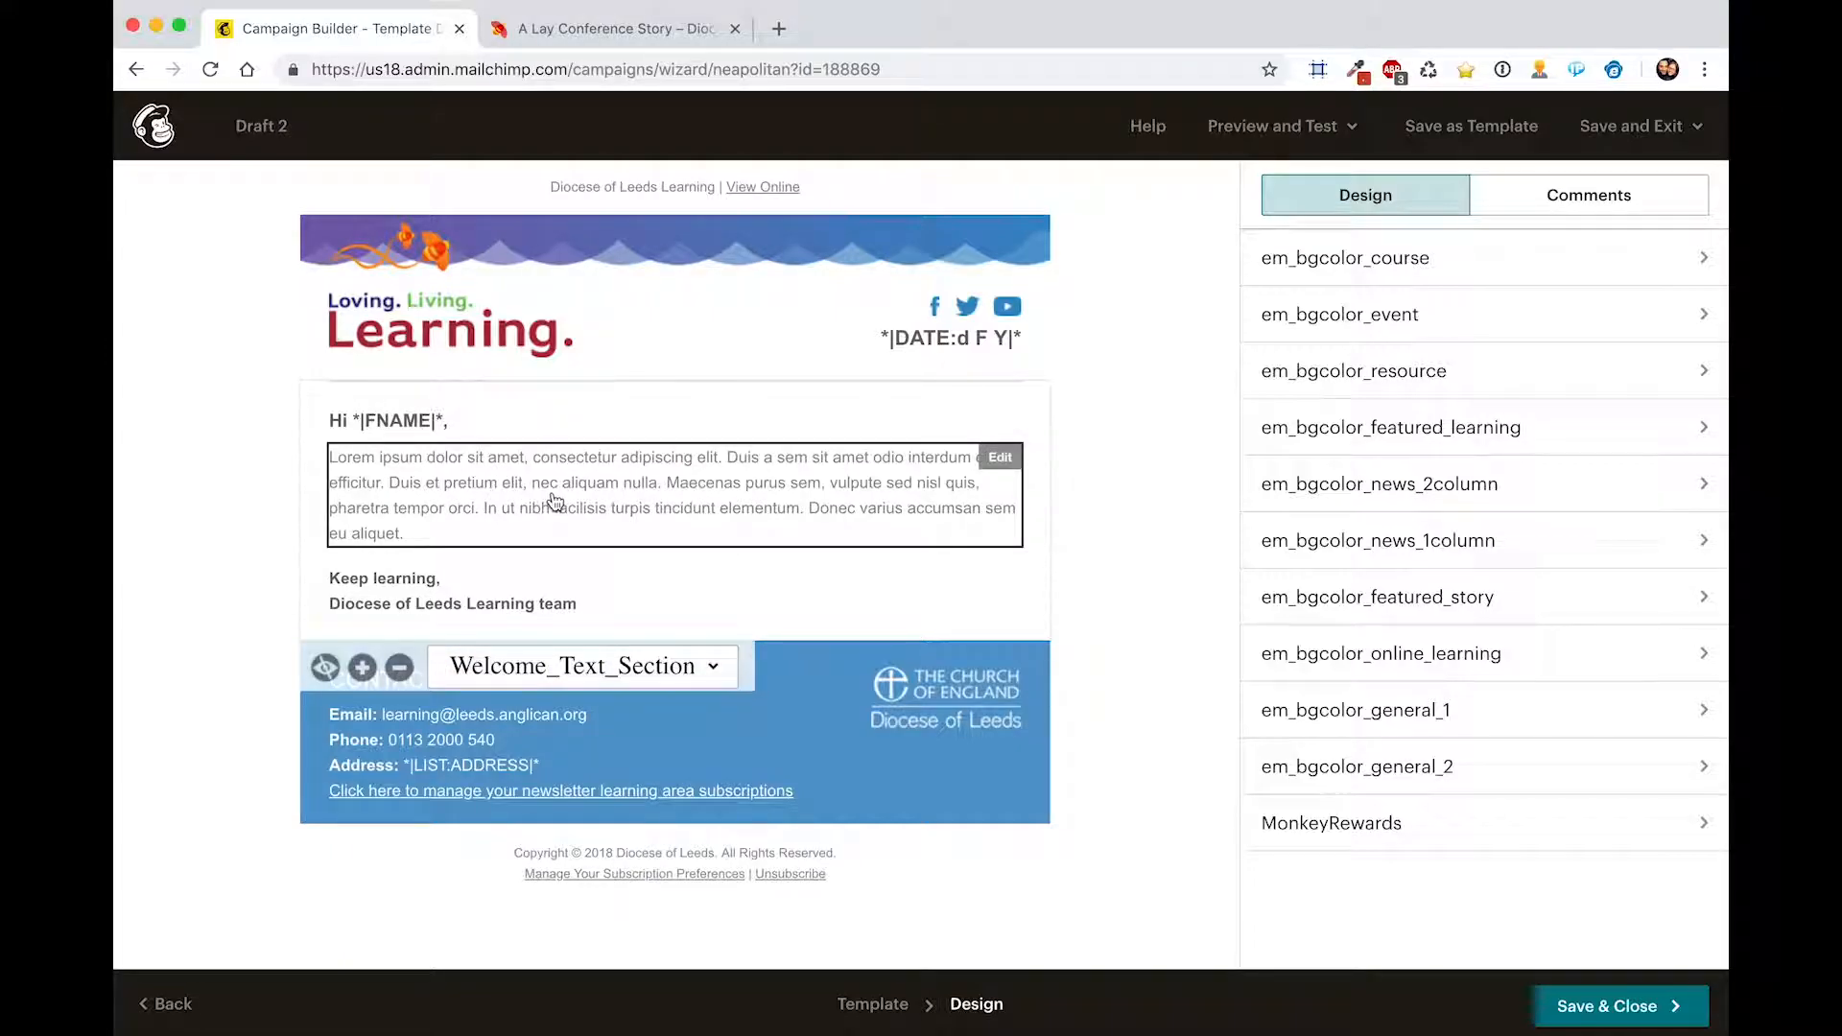
{"action": "left_click", "coordinate": [555, 499]}
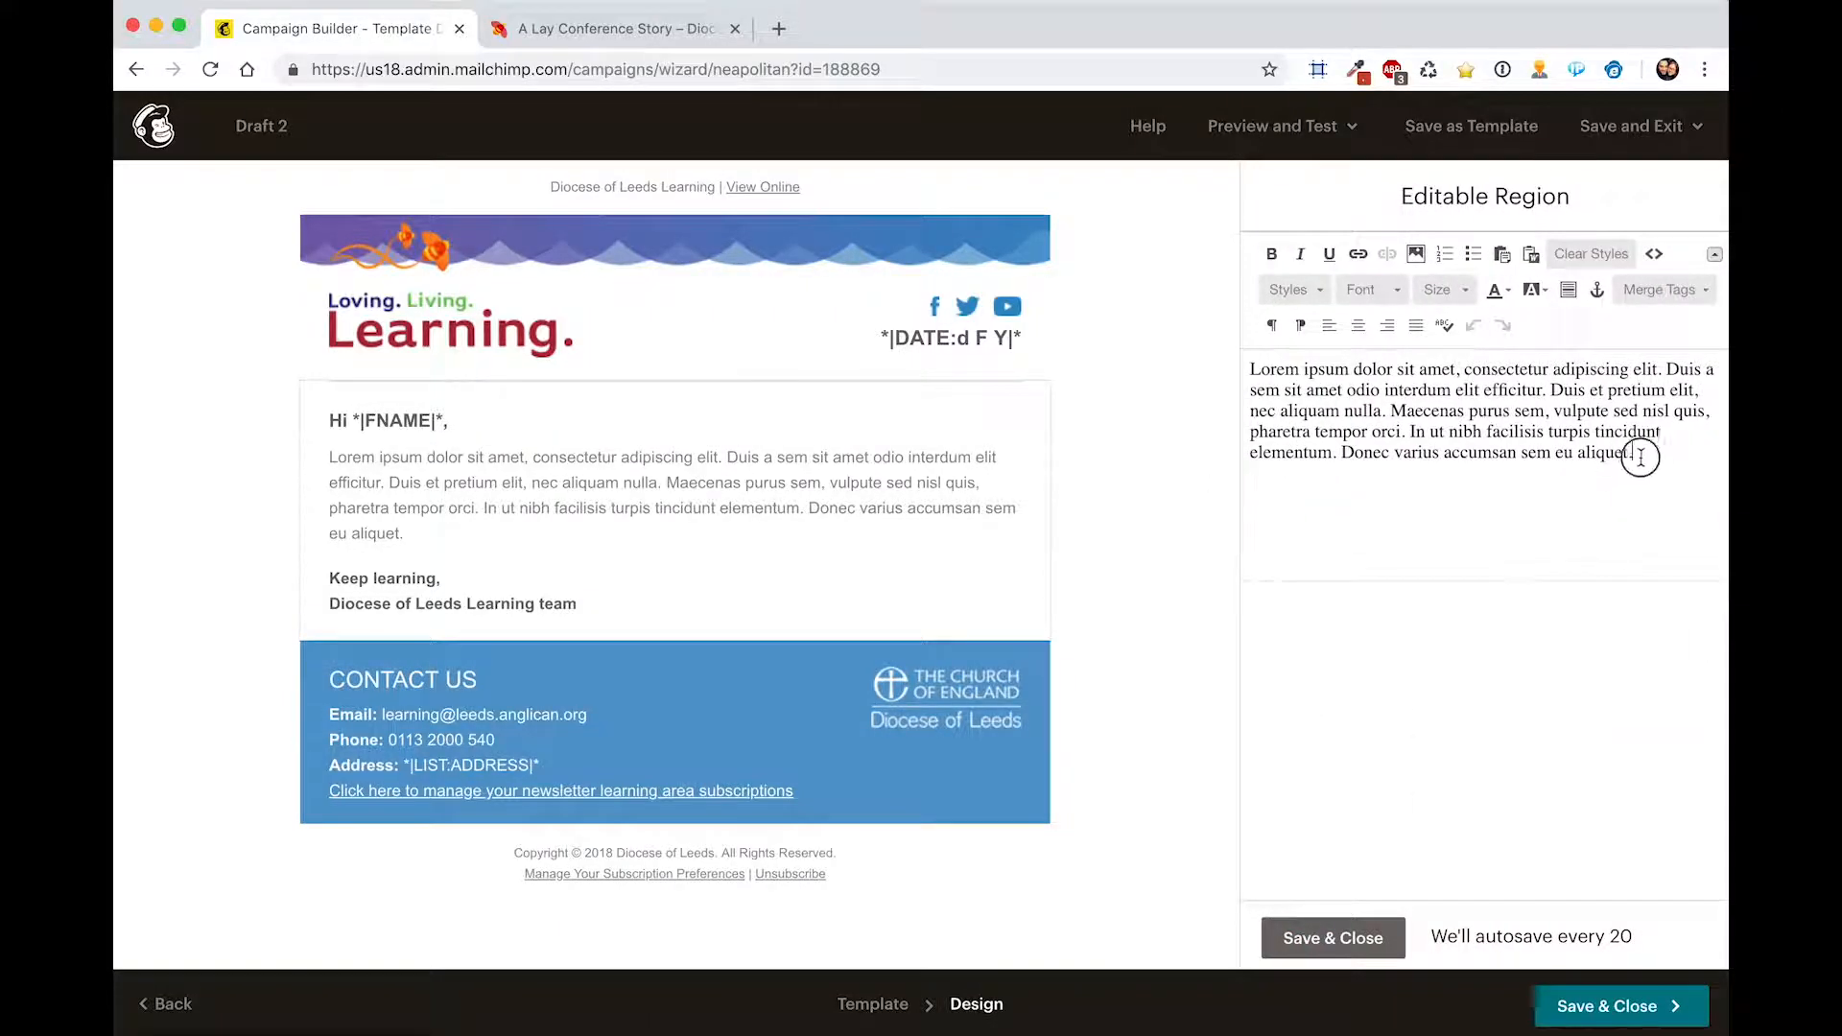
{"action": "left_click_drag", "start_coordinate": [1641, 455], "coordinate": [1242, 370]}
{"action": "type", "text": "Welcome"}
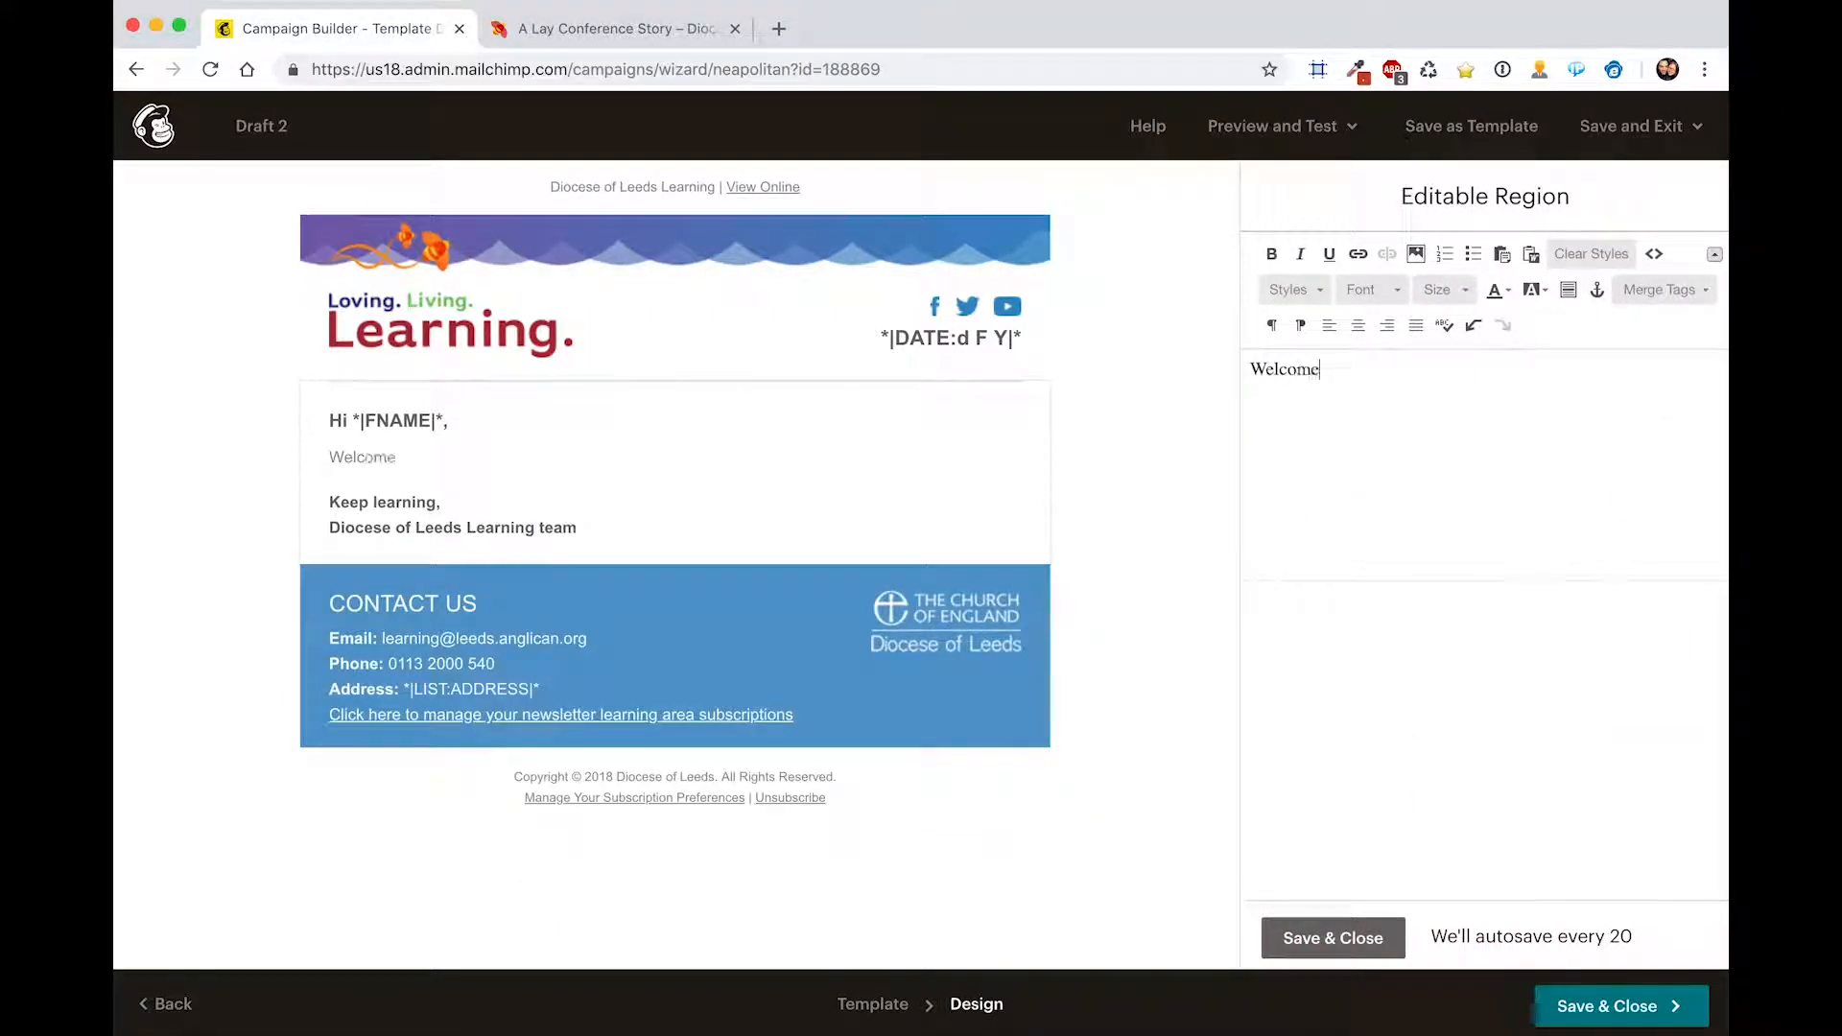
{"action": "type", "text": " to our newsletter!"}
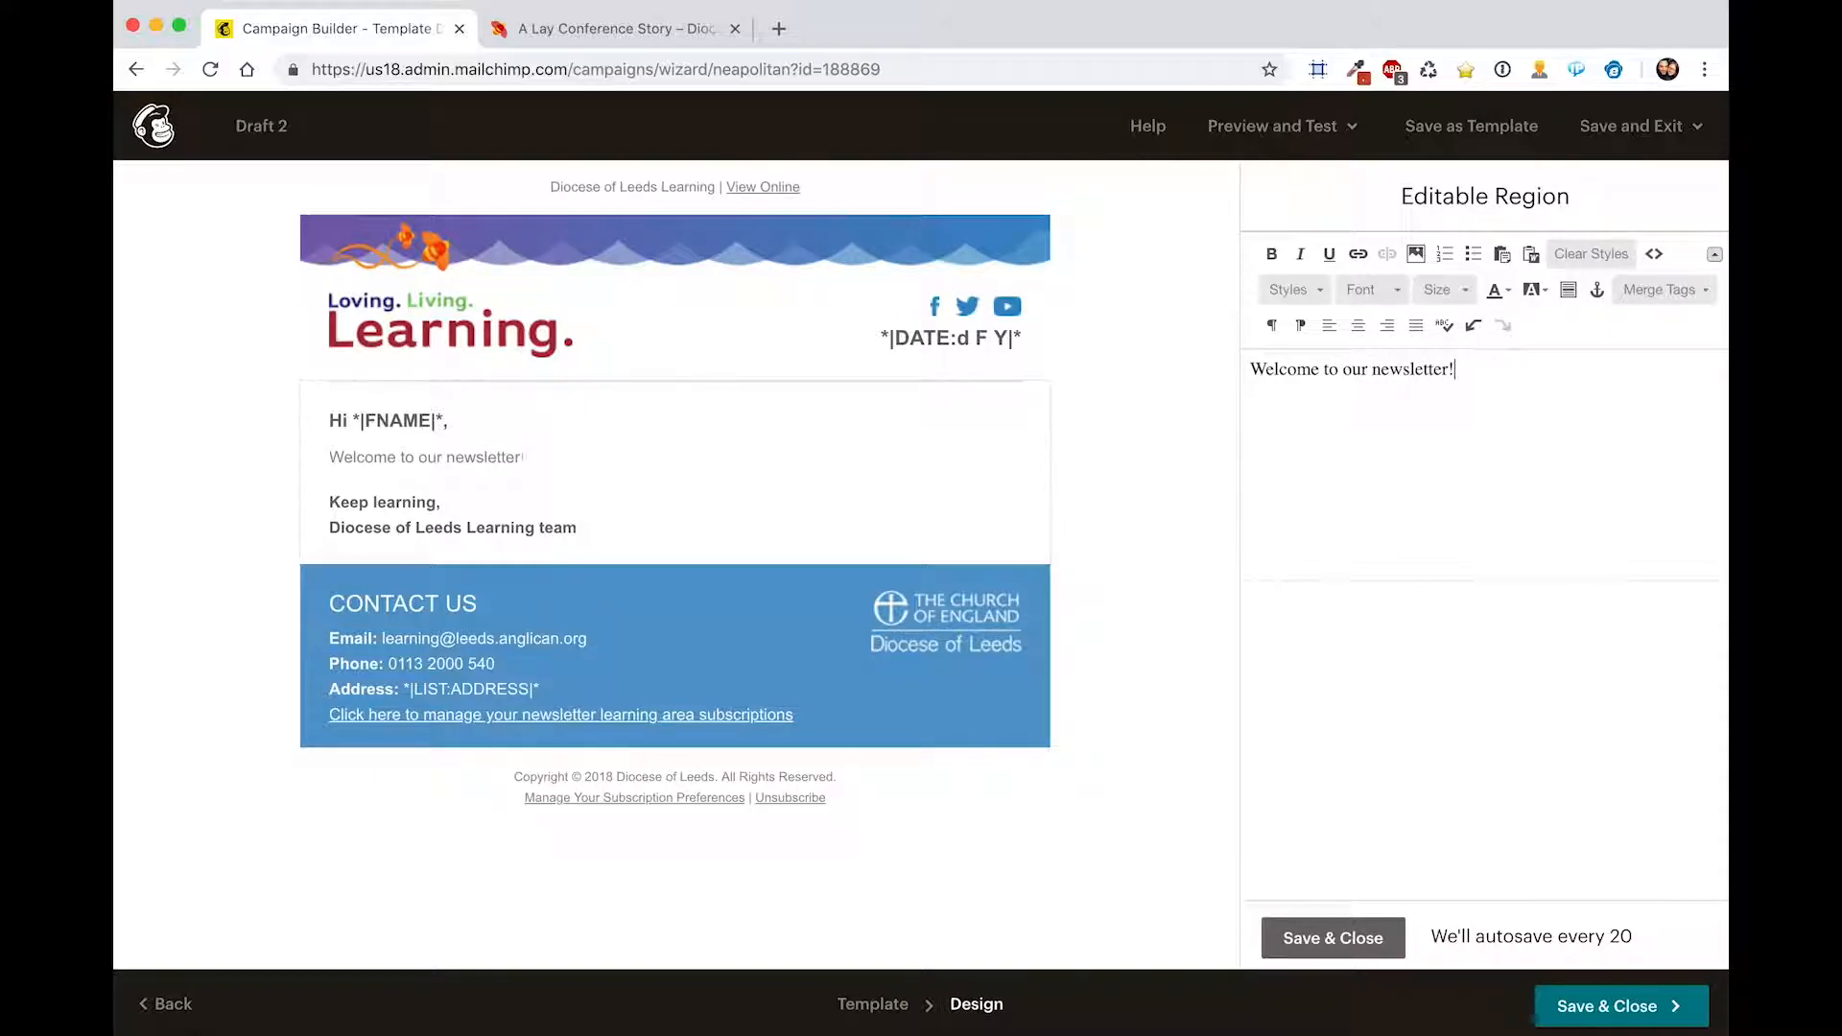
{"action": "left_click", "coordinate": [1327, 938]}
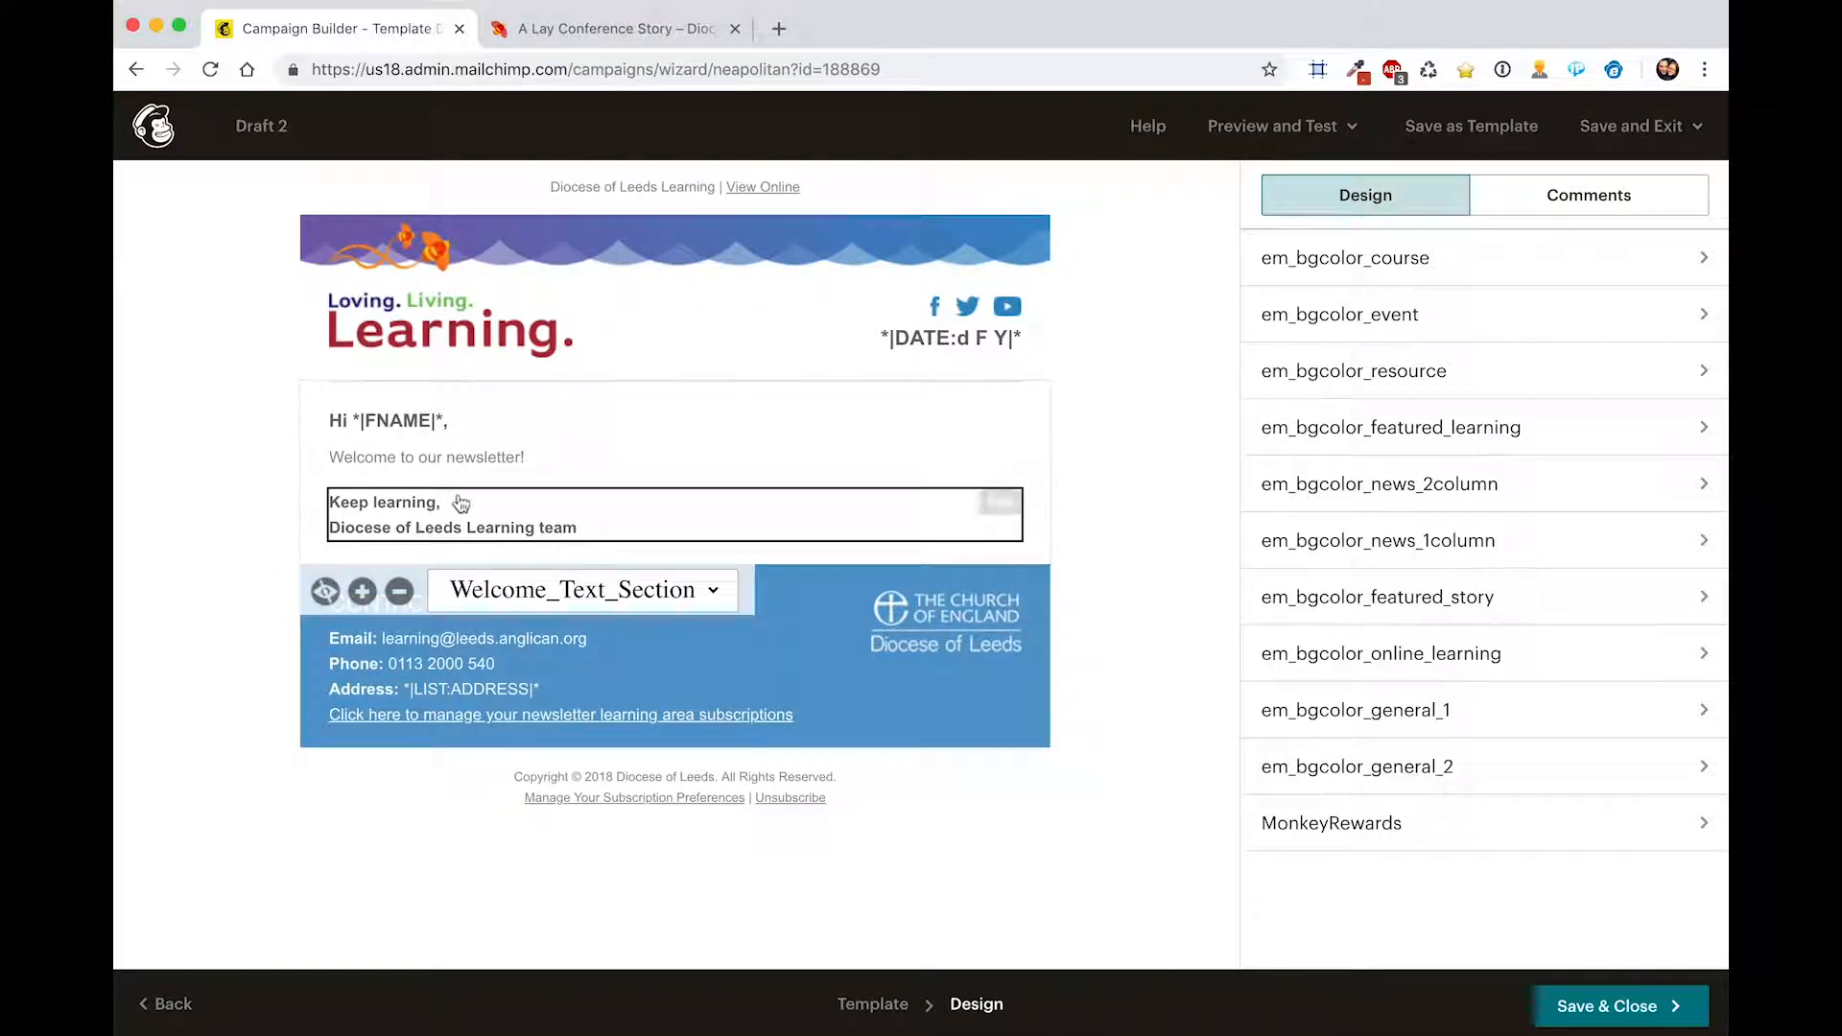
- Add a new section below the welcome text and set its type to Featured_Story_Section
{"action": "left_click", "coordinate": [371, 595]}
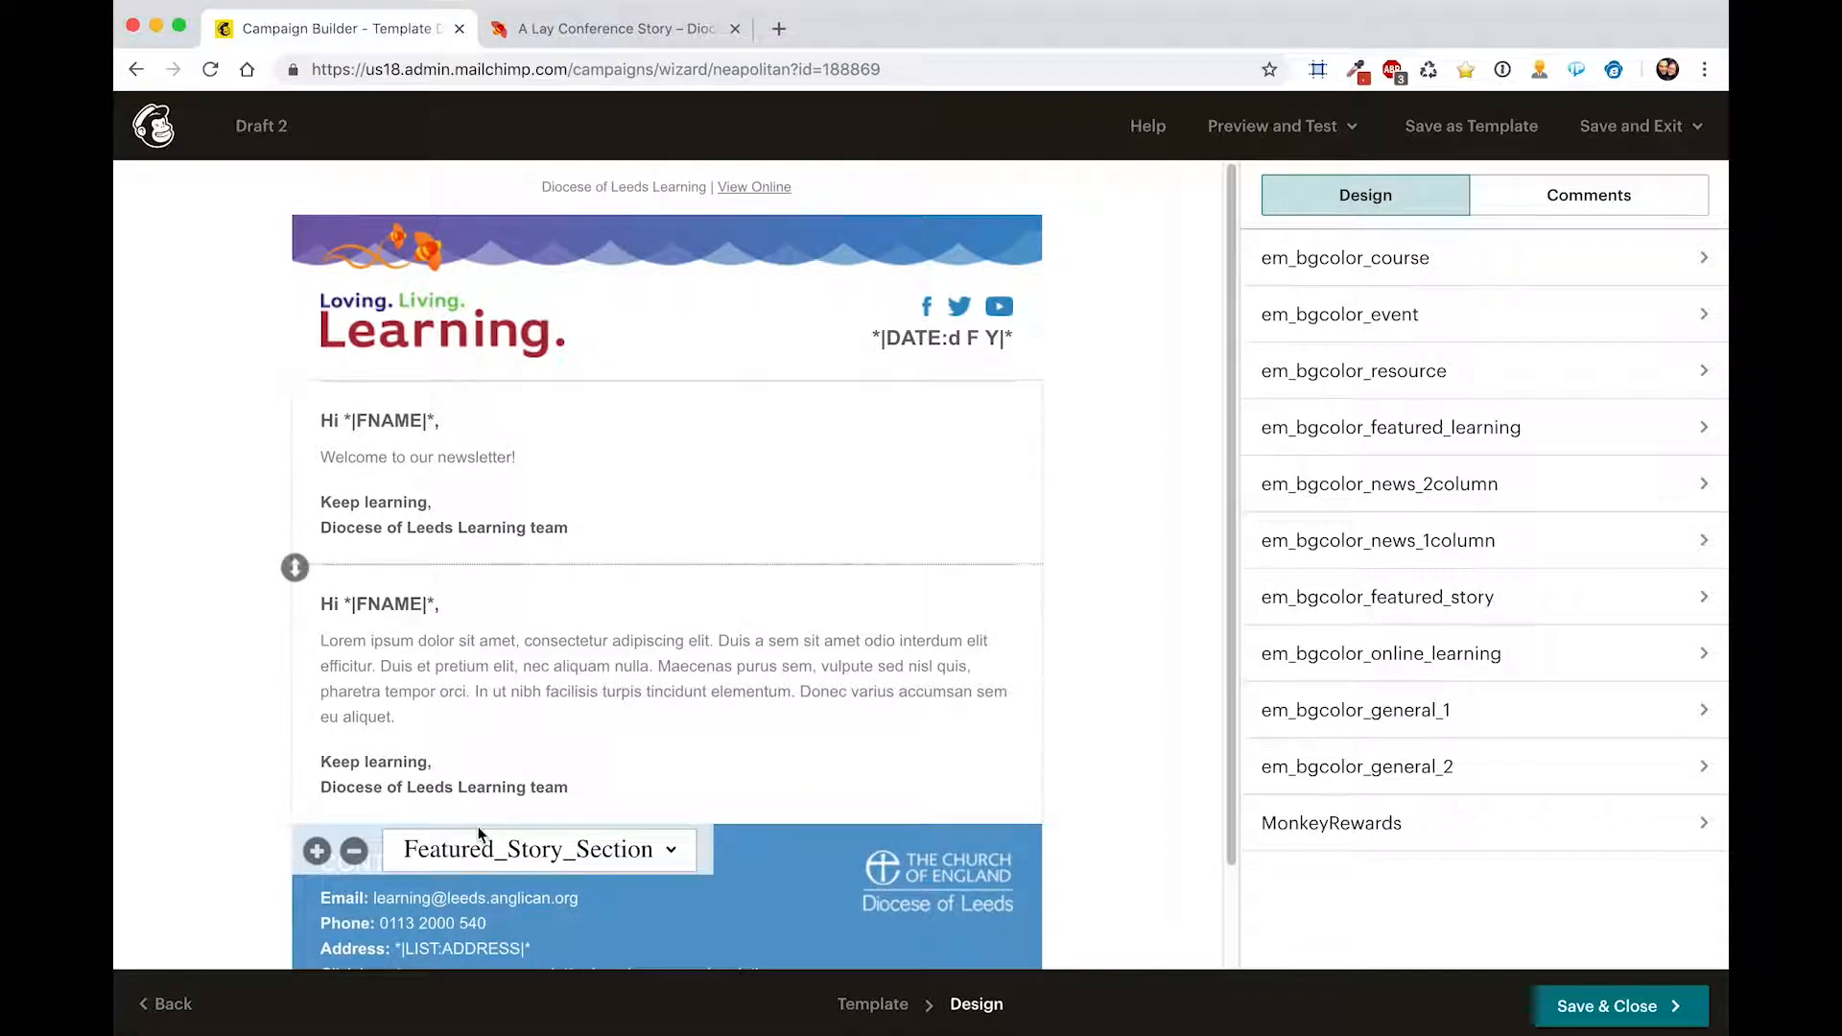
{"action": "left_click", "coordinate": [509, 861]}
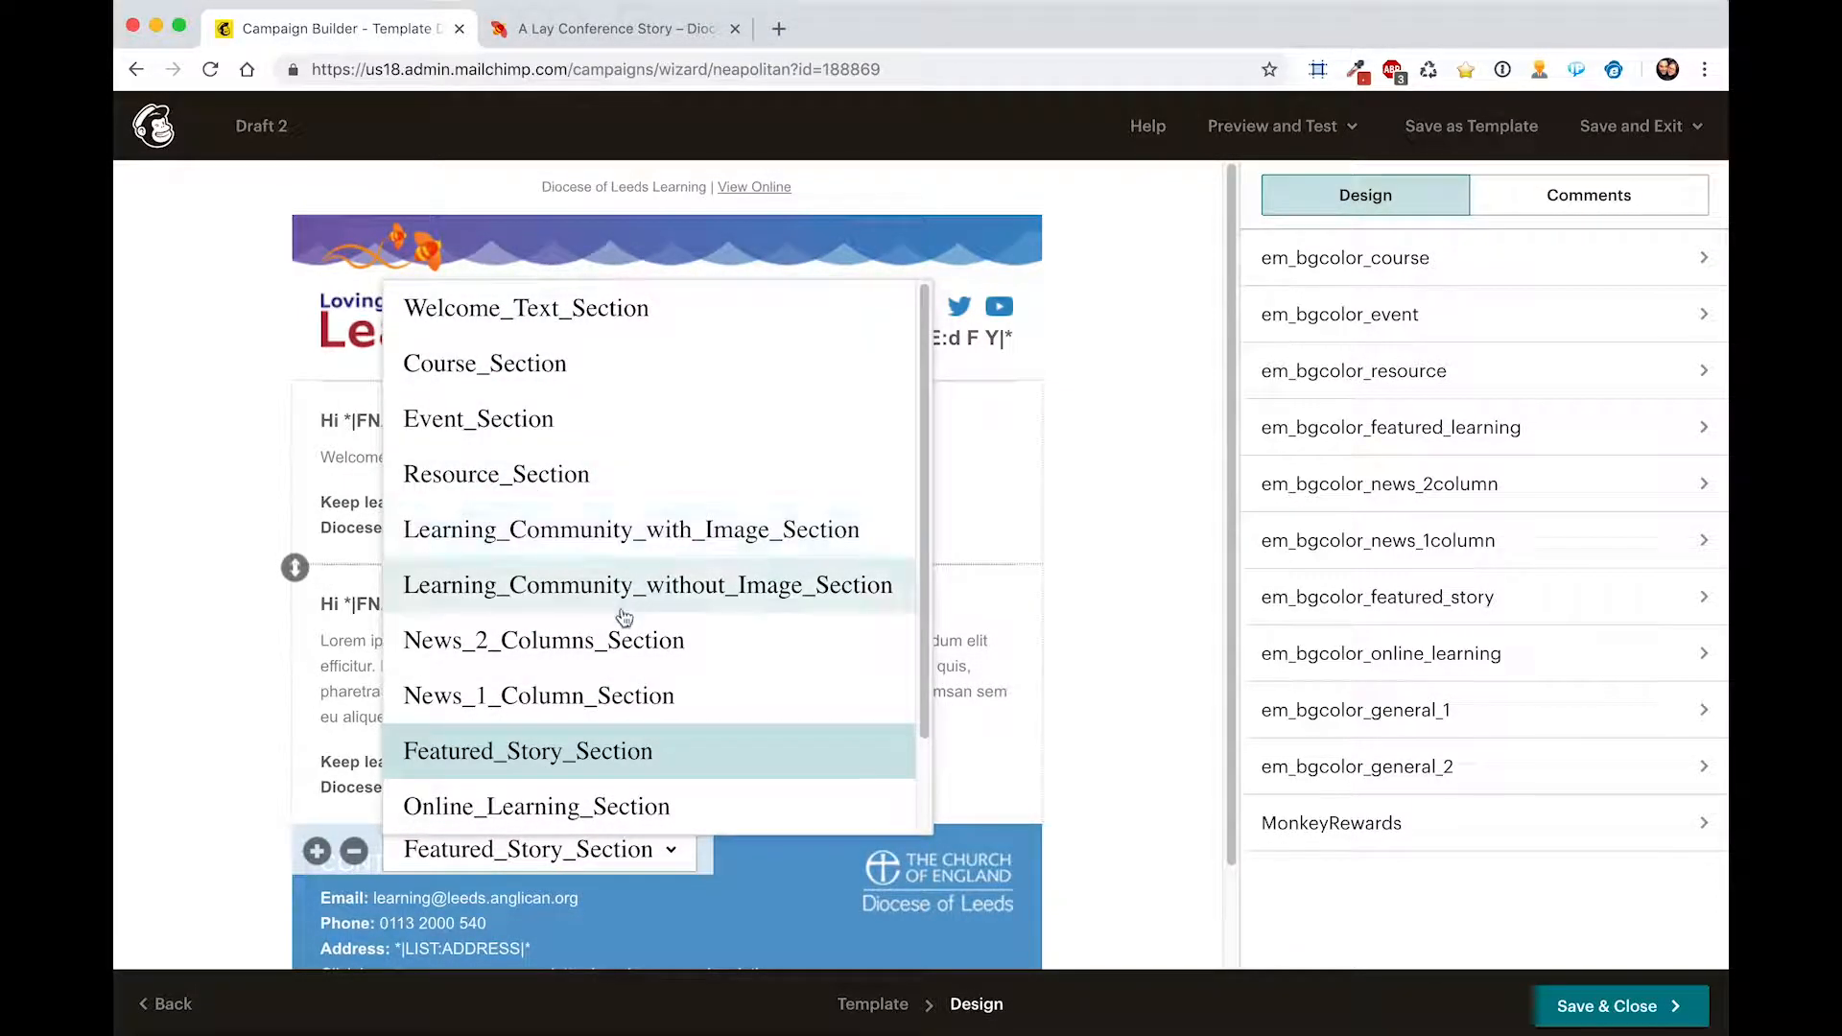
{"action": "left_click", "coordinate": [526, 758]}
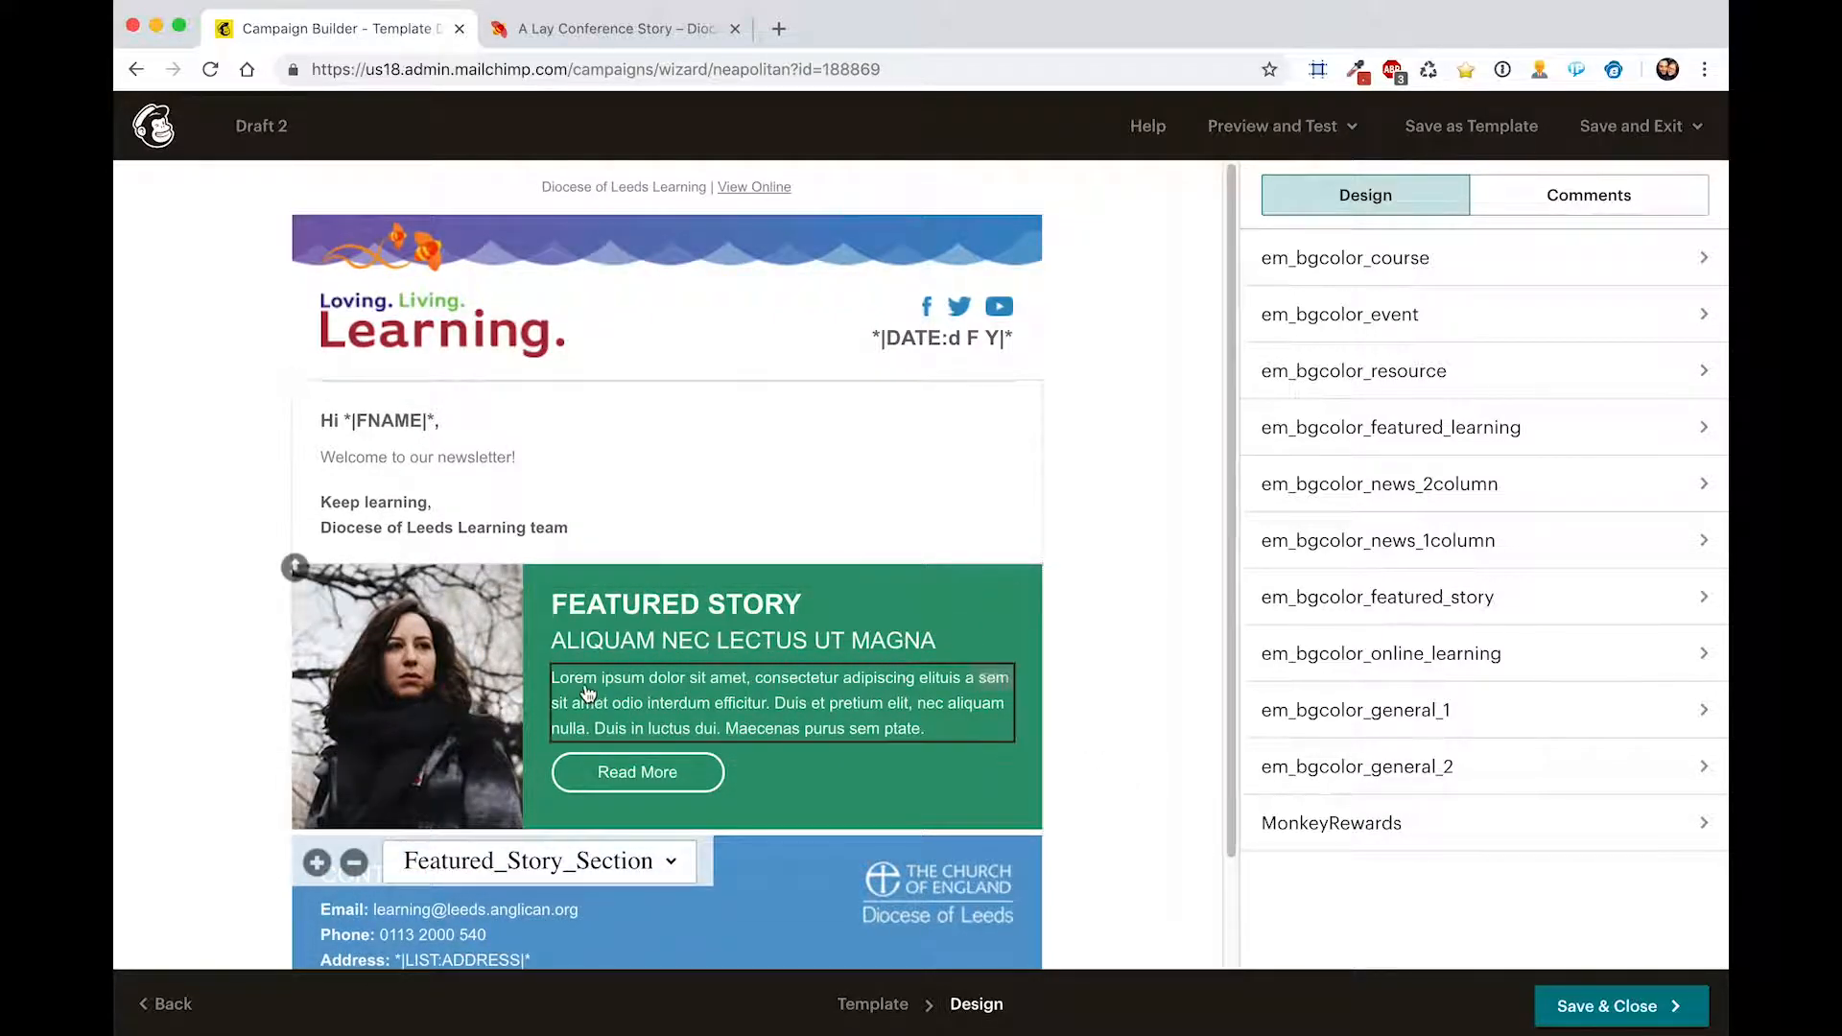
- Replace the featured story's placeholder subheading with the title "A Lay Conference Story" copied from the story web page, pasted as plain text, and save it
{"action": "left_click", "coordinate": [619, 35]}
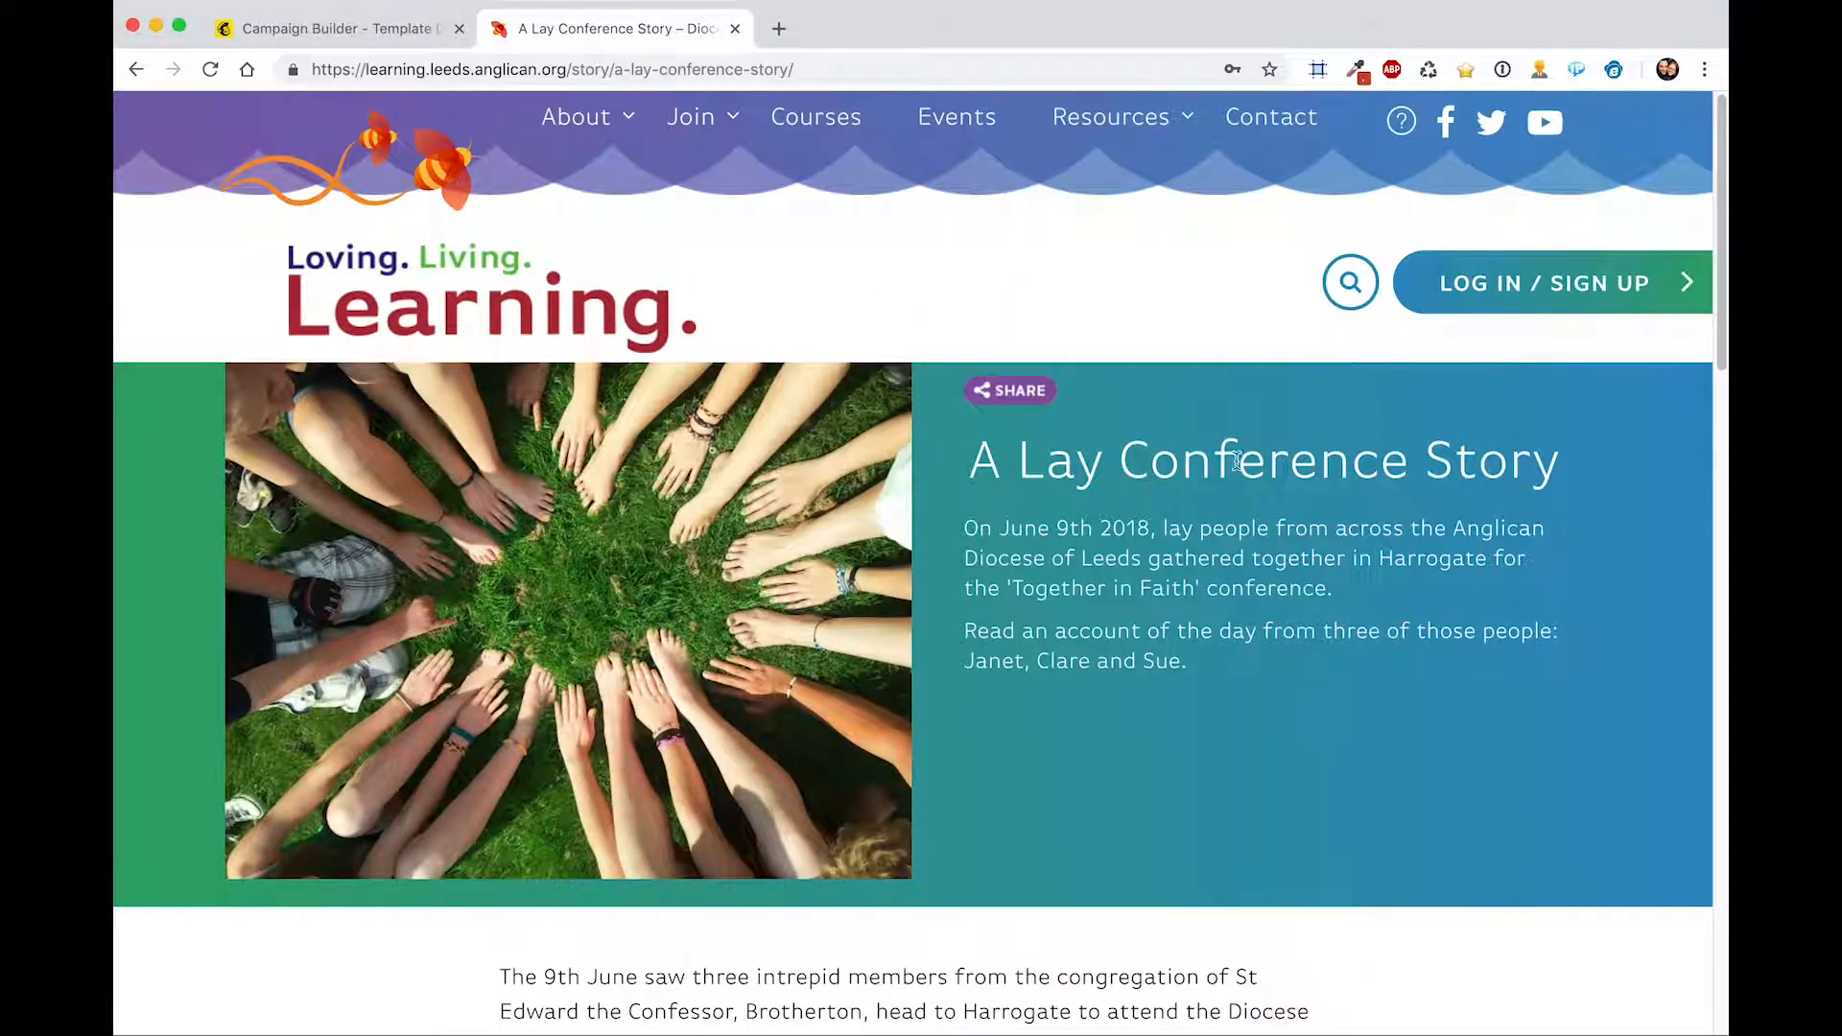
{"action": "left_click_drag", "start_coordinate": [1569, 464], "coordinate": [969, 486]}
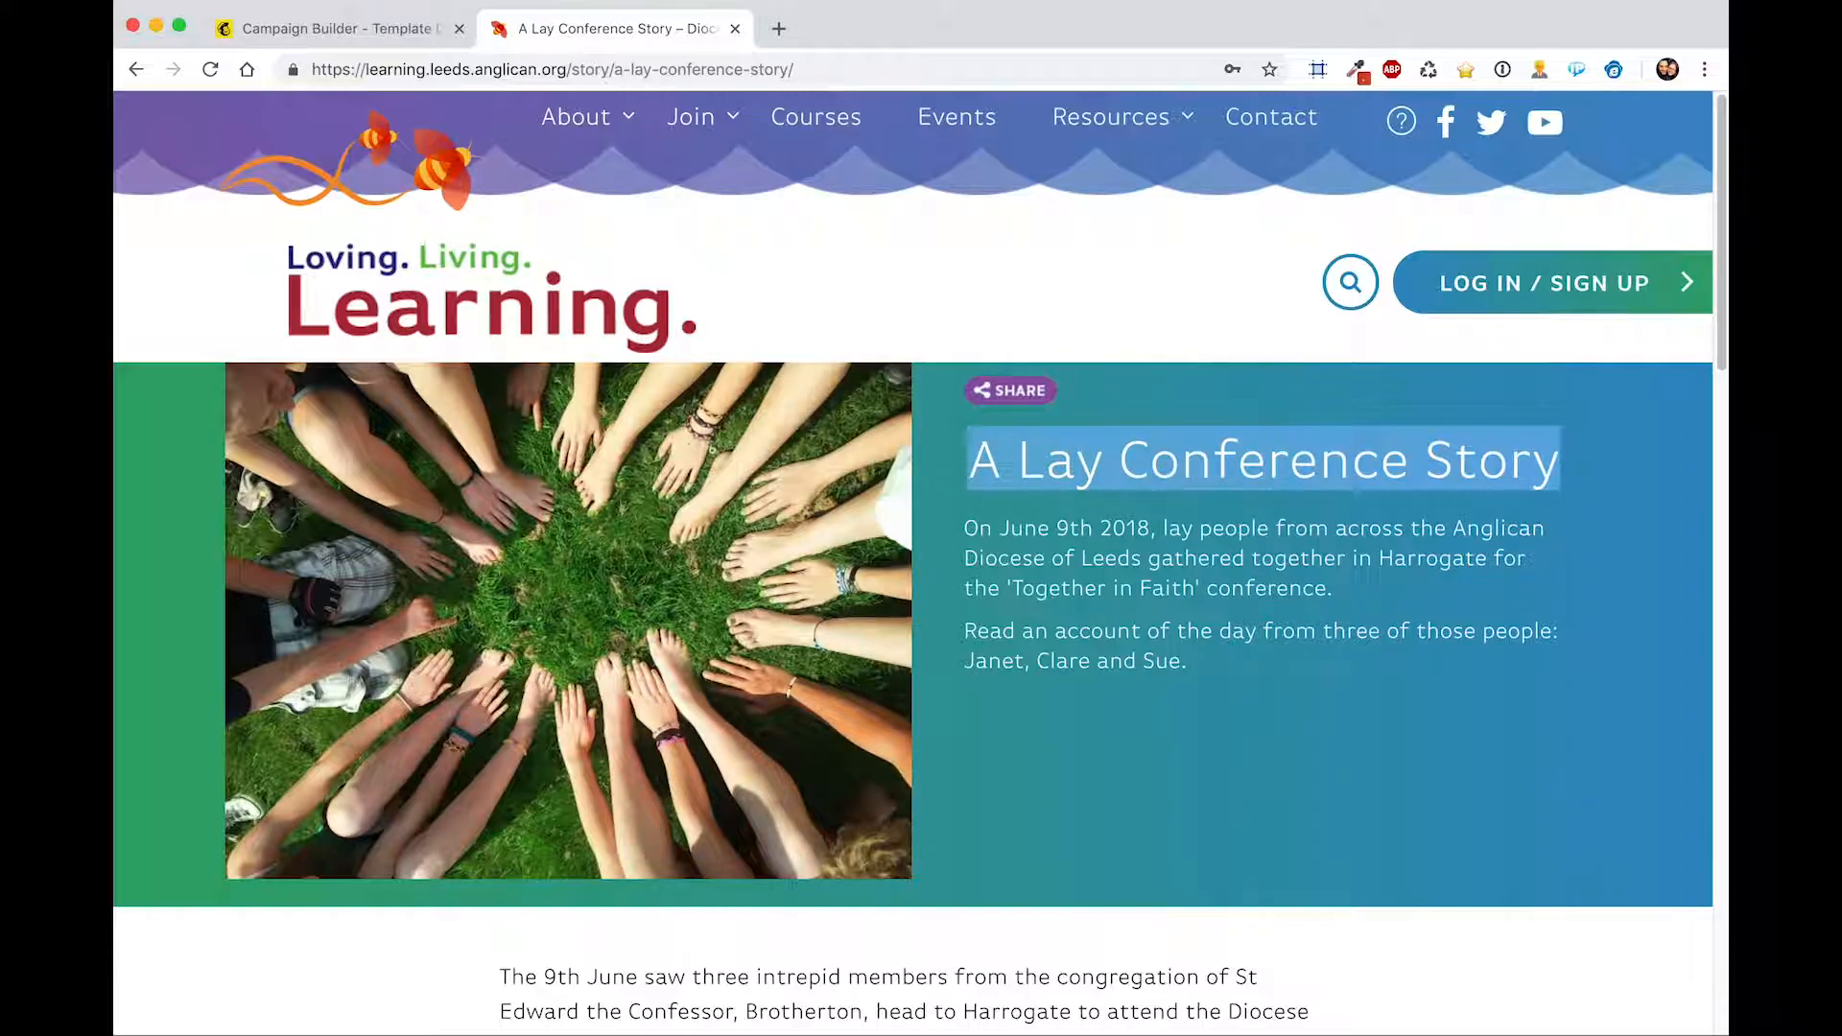
{"action": "left_click", "coordinate": [388, 36]}
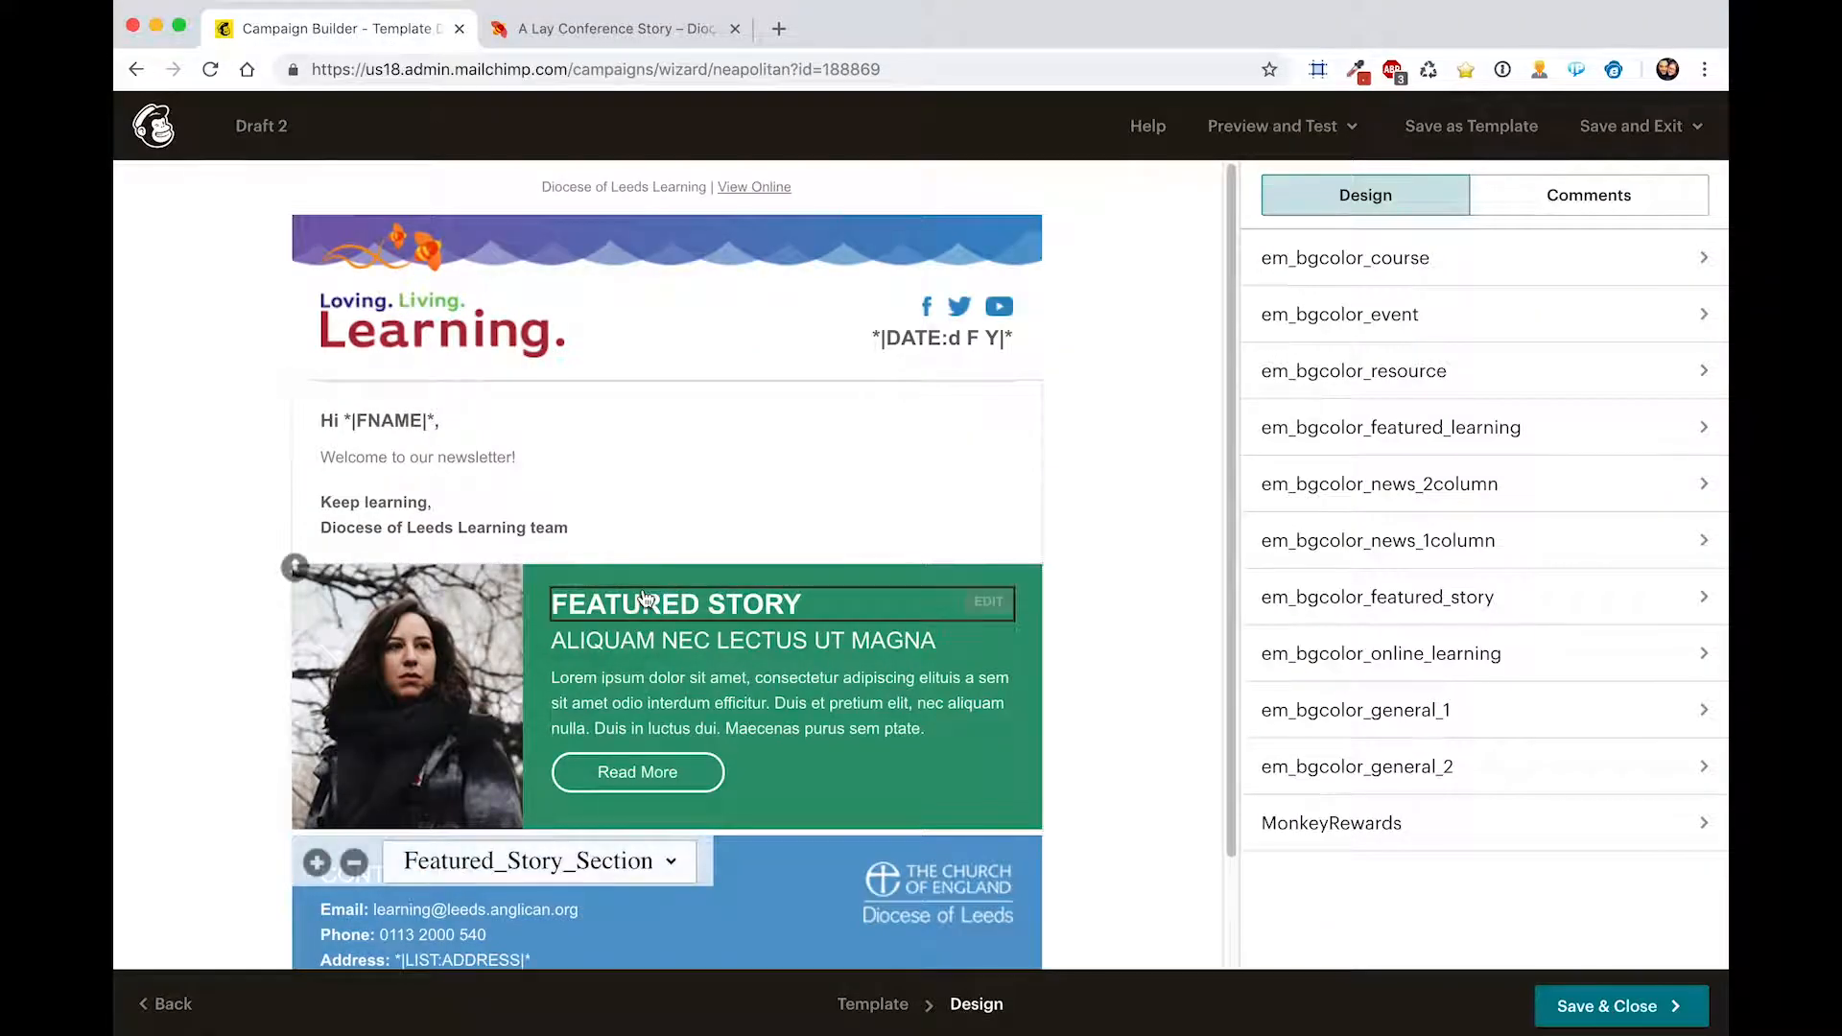
{"action": "left_click", "coordinate": [797, 650]}
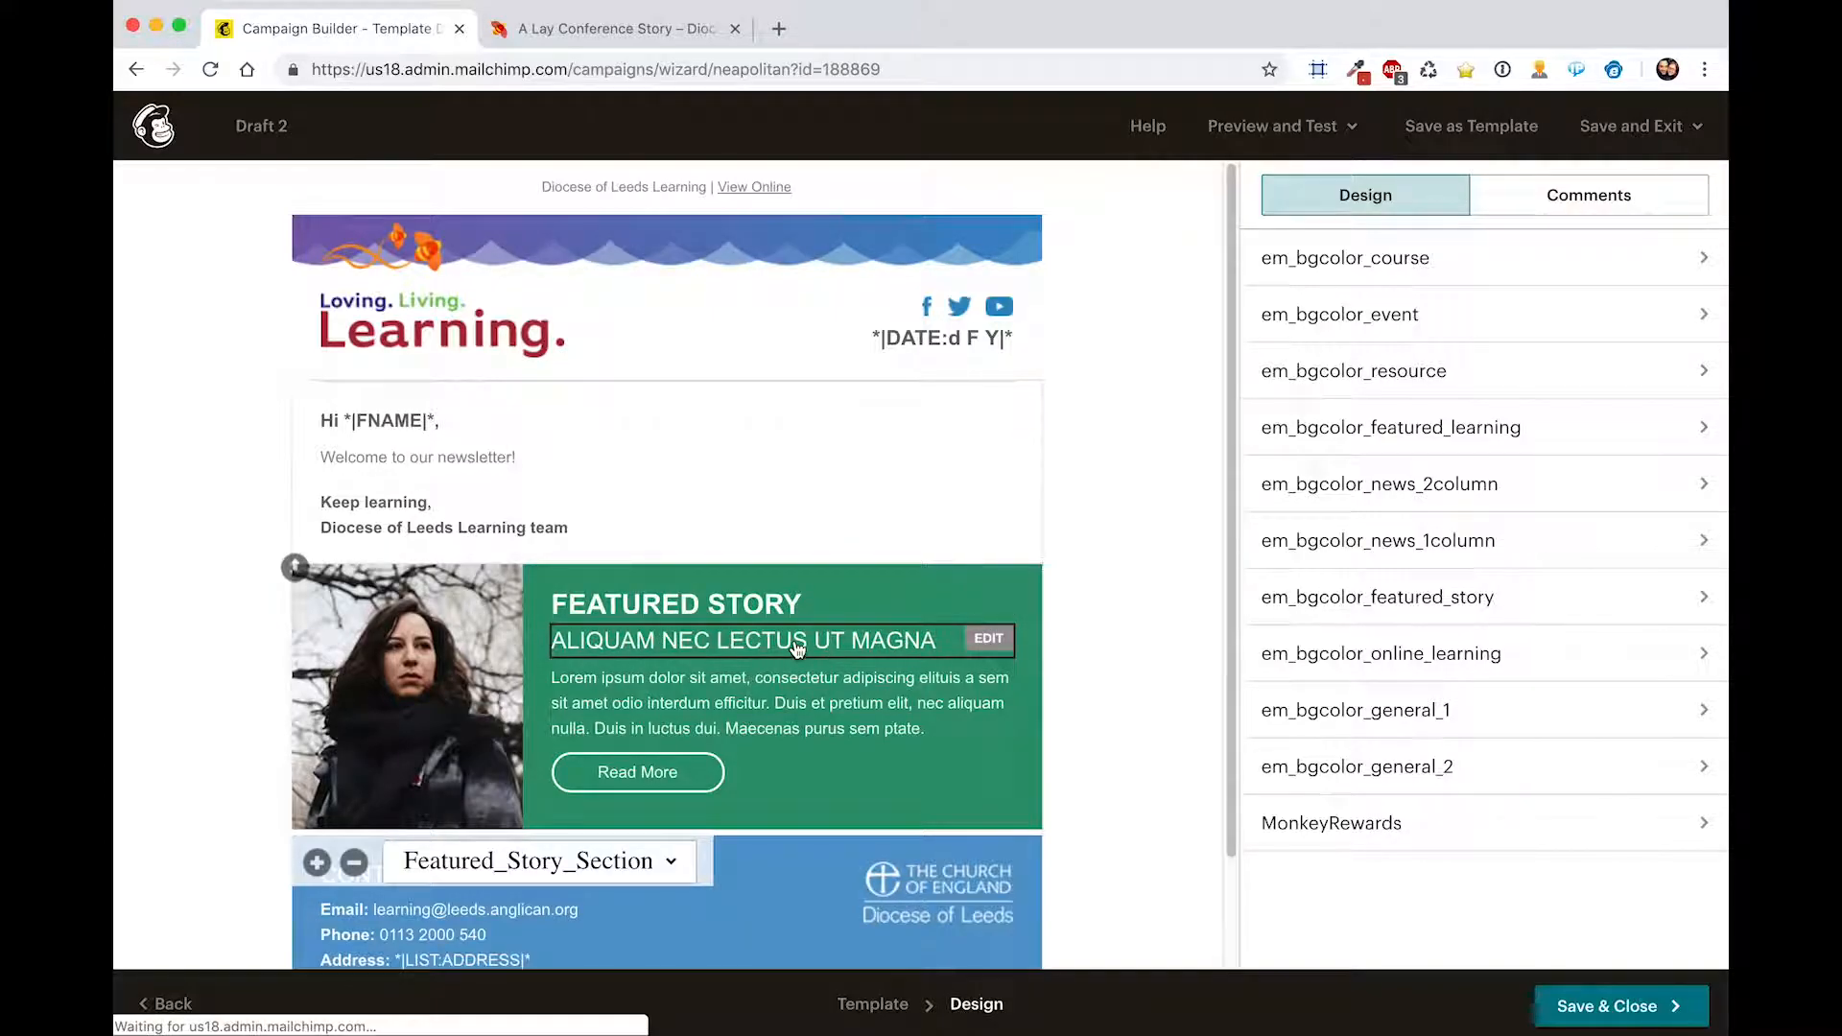
{"action": "left_click_drag", "start_coordinate": [1534, 388], "coordinate": [1222, 373]}
{"action": "key", "text": "BackSpace"}
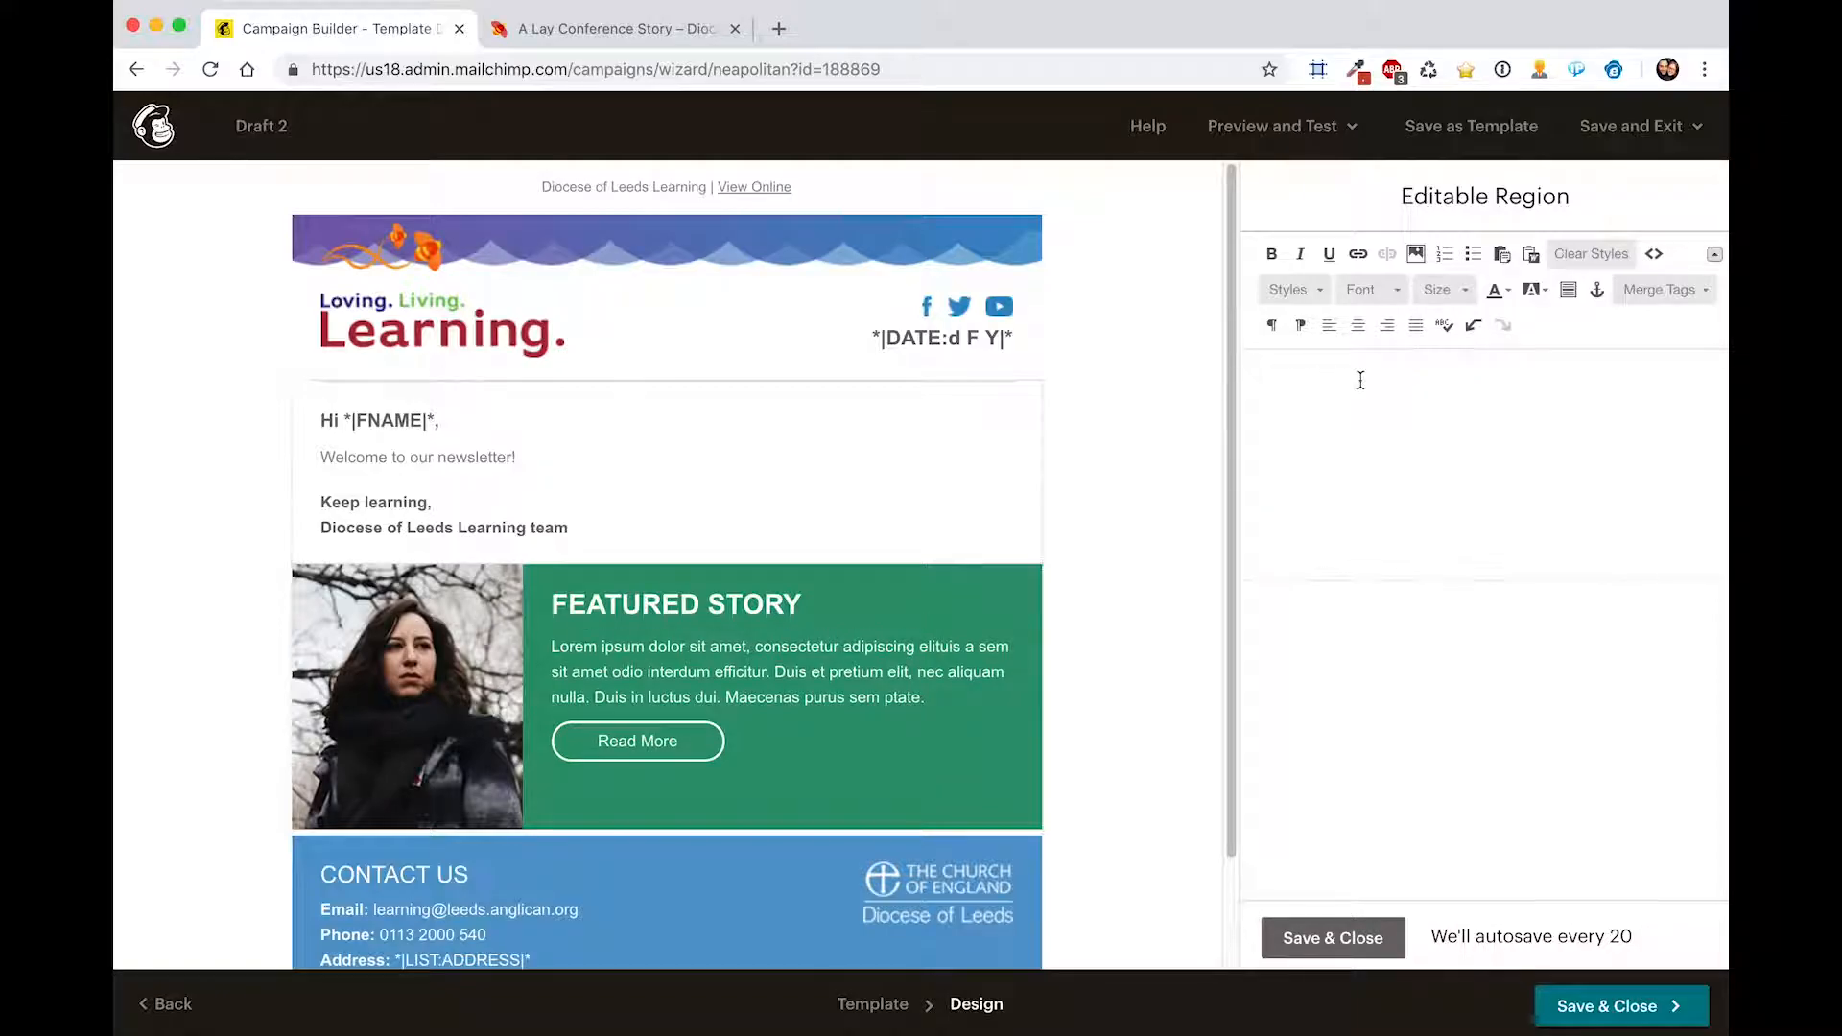
{"action": "left_click", "coordinate": [1503, 256]}
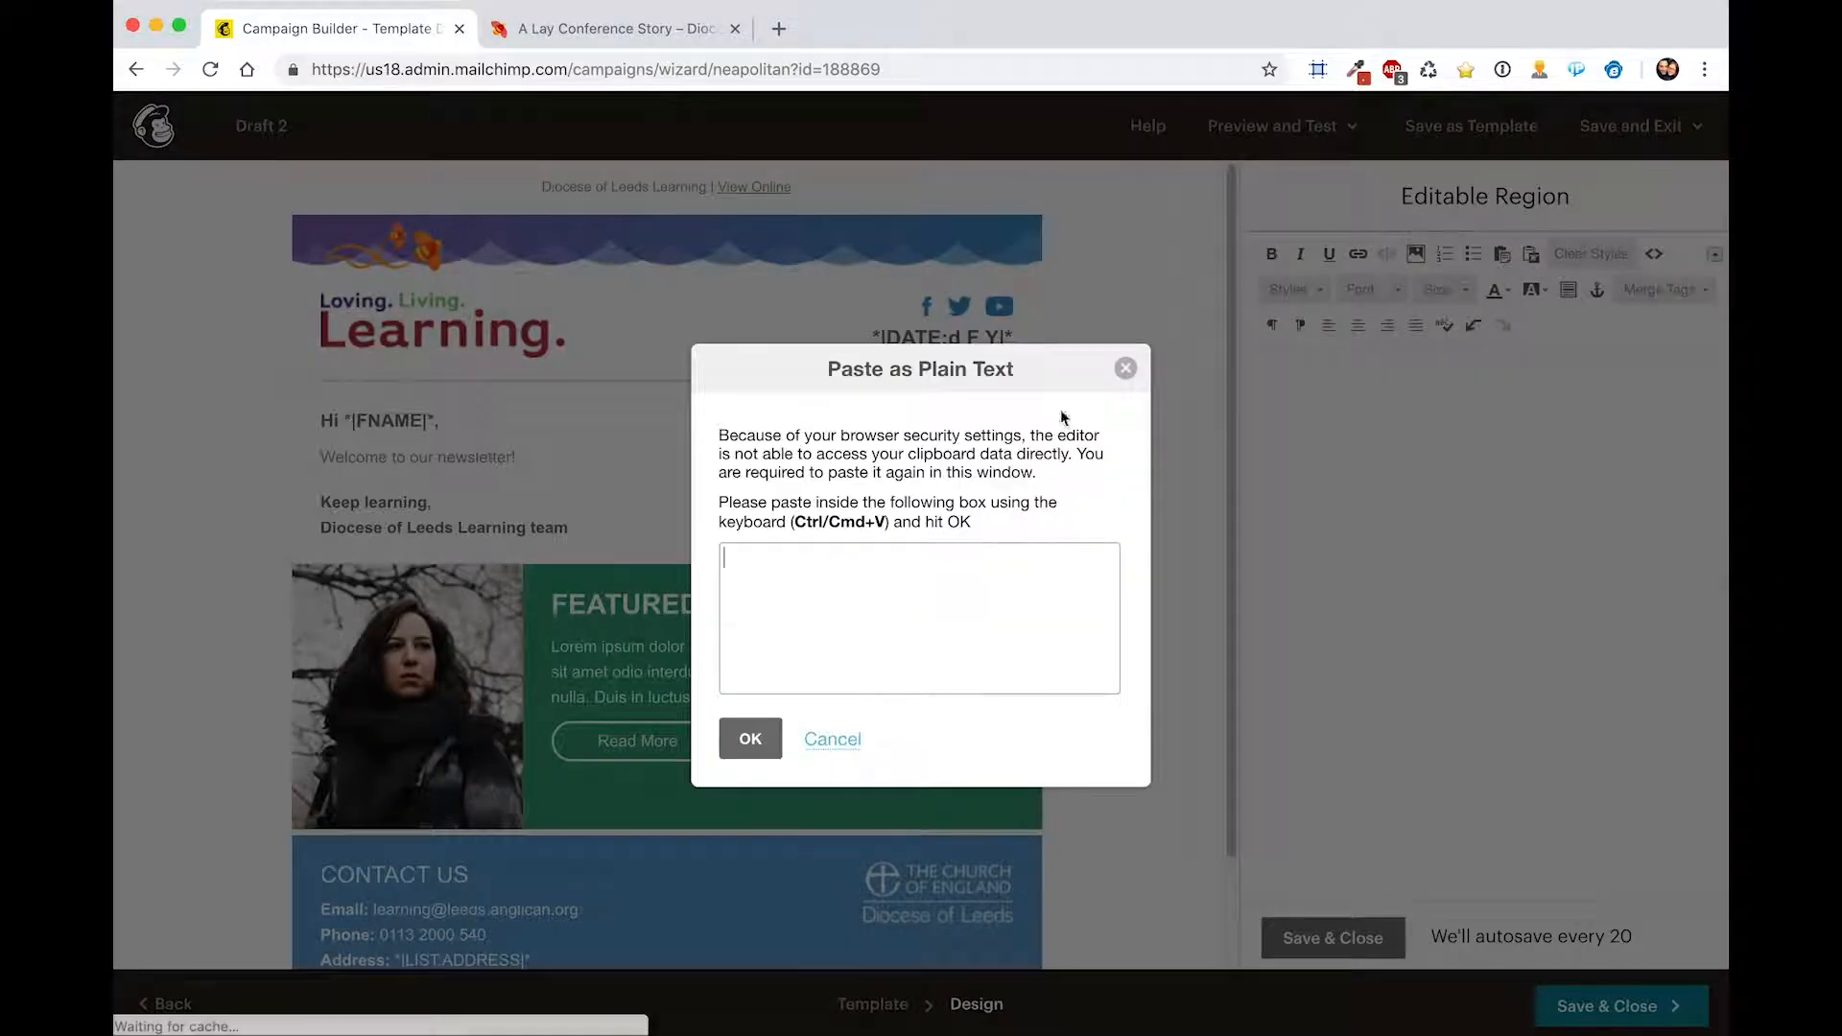
{"action": "left_click_drag", "start_coordinate": [1023, 643], "coordinate": [687, 563]}
{"action": "left_click_drag", "start_coordinate": [1045, 645], "coordinate": [669, 558]}
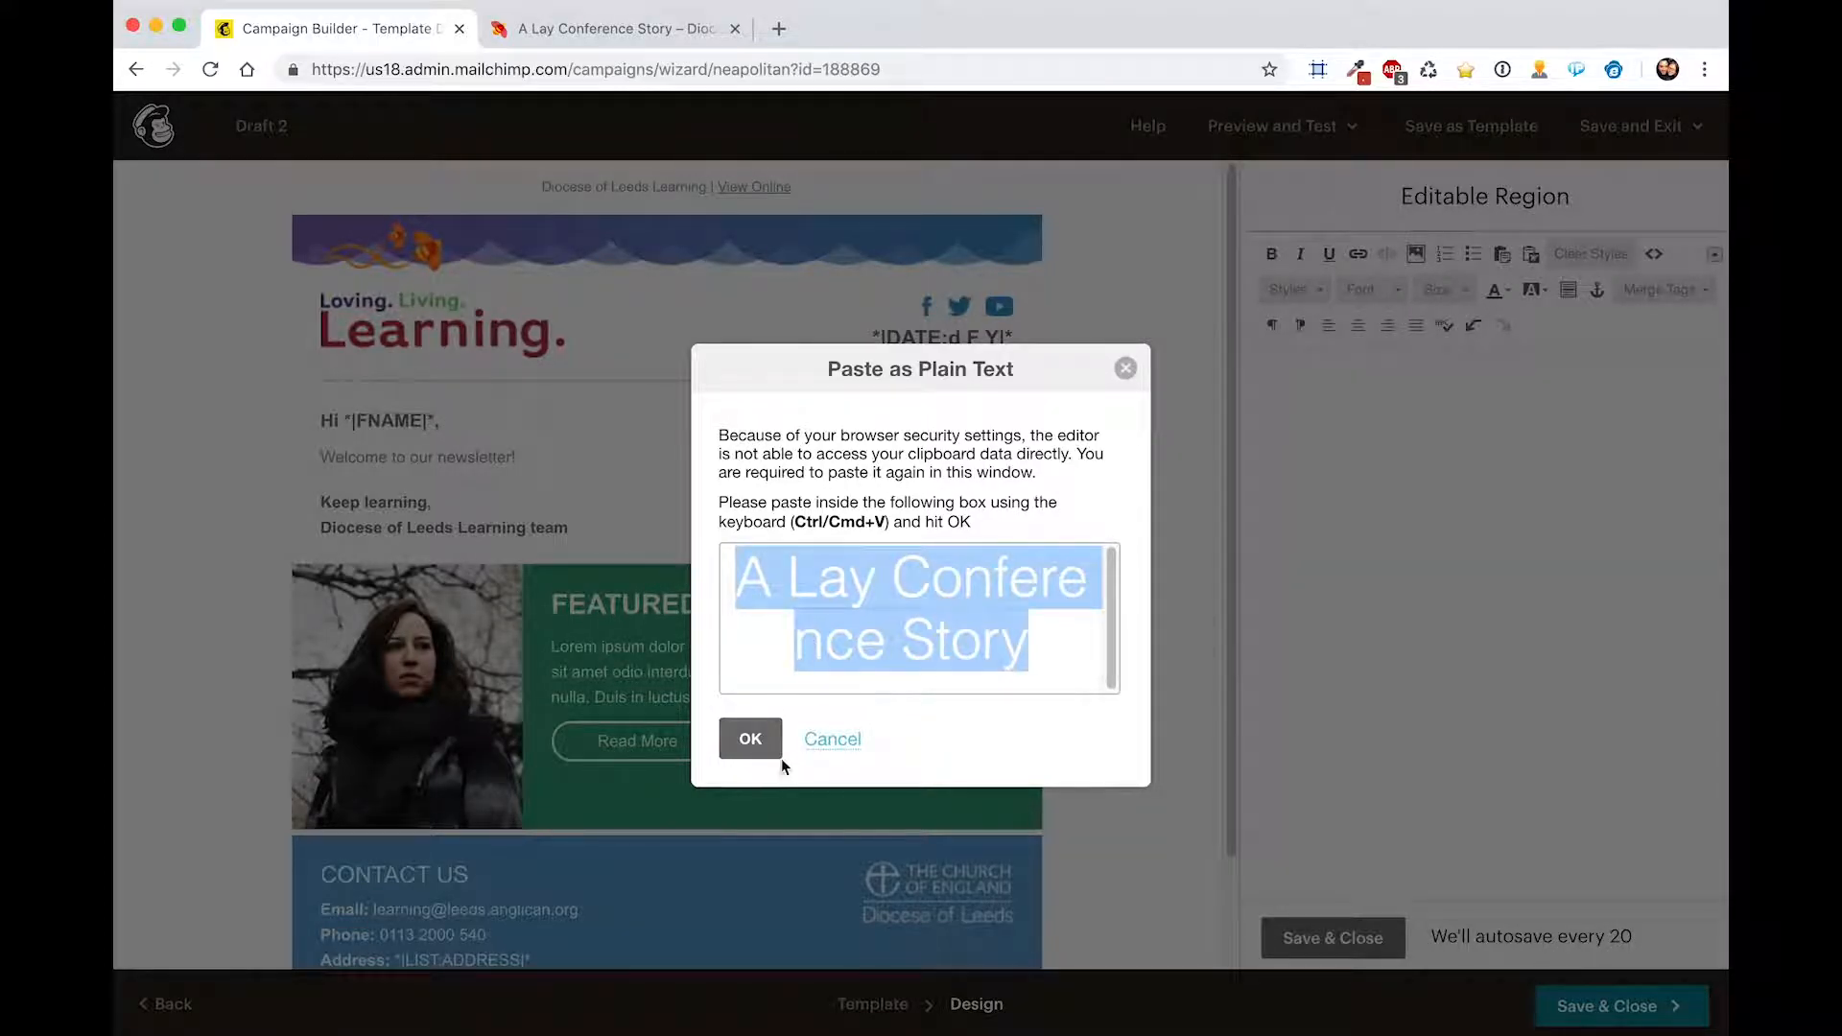
{"action": "left_click", "coordinate": [750, 741]}
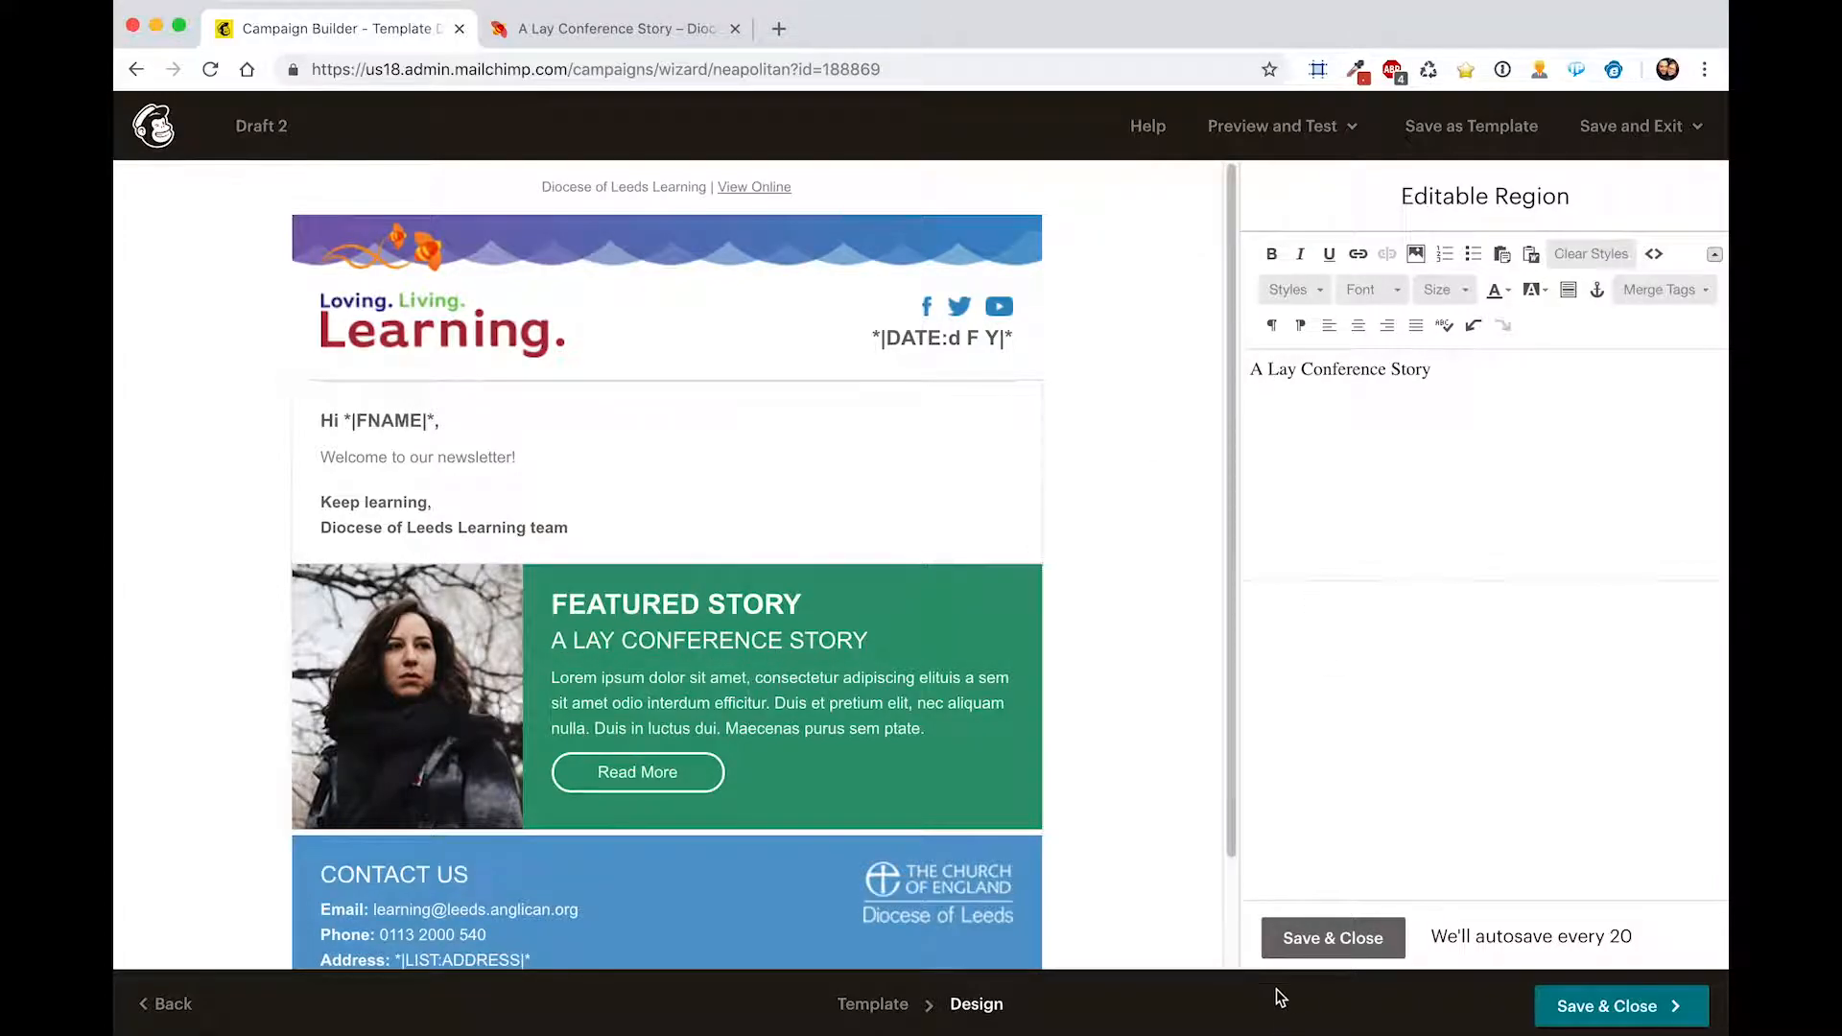
{"action": "left_click", "coordinate": [1296, 938]}
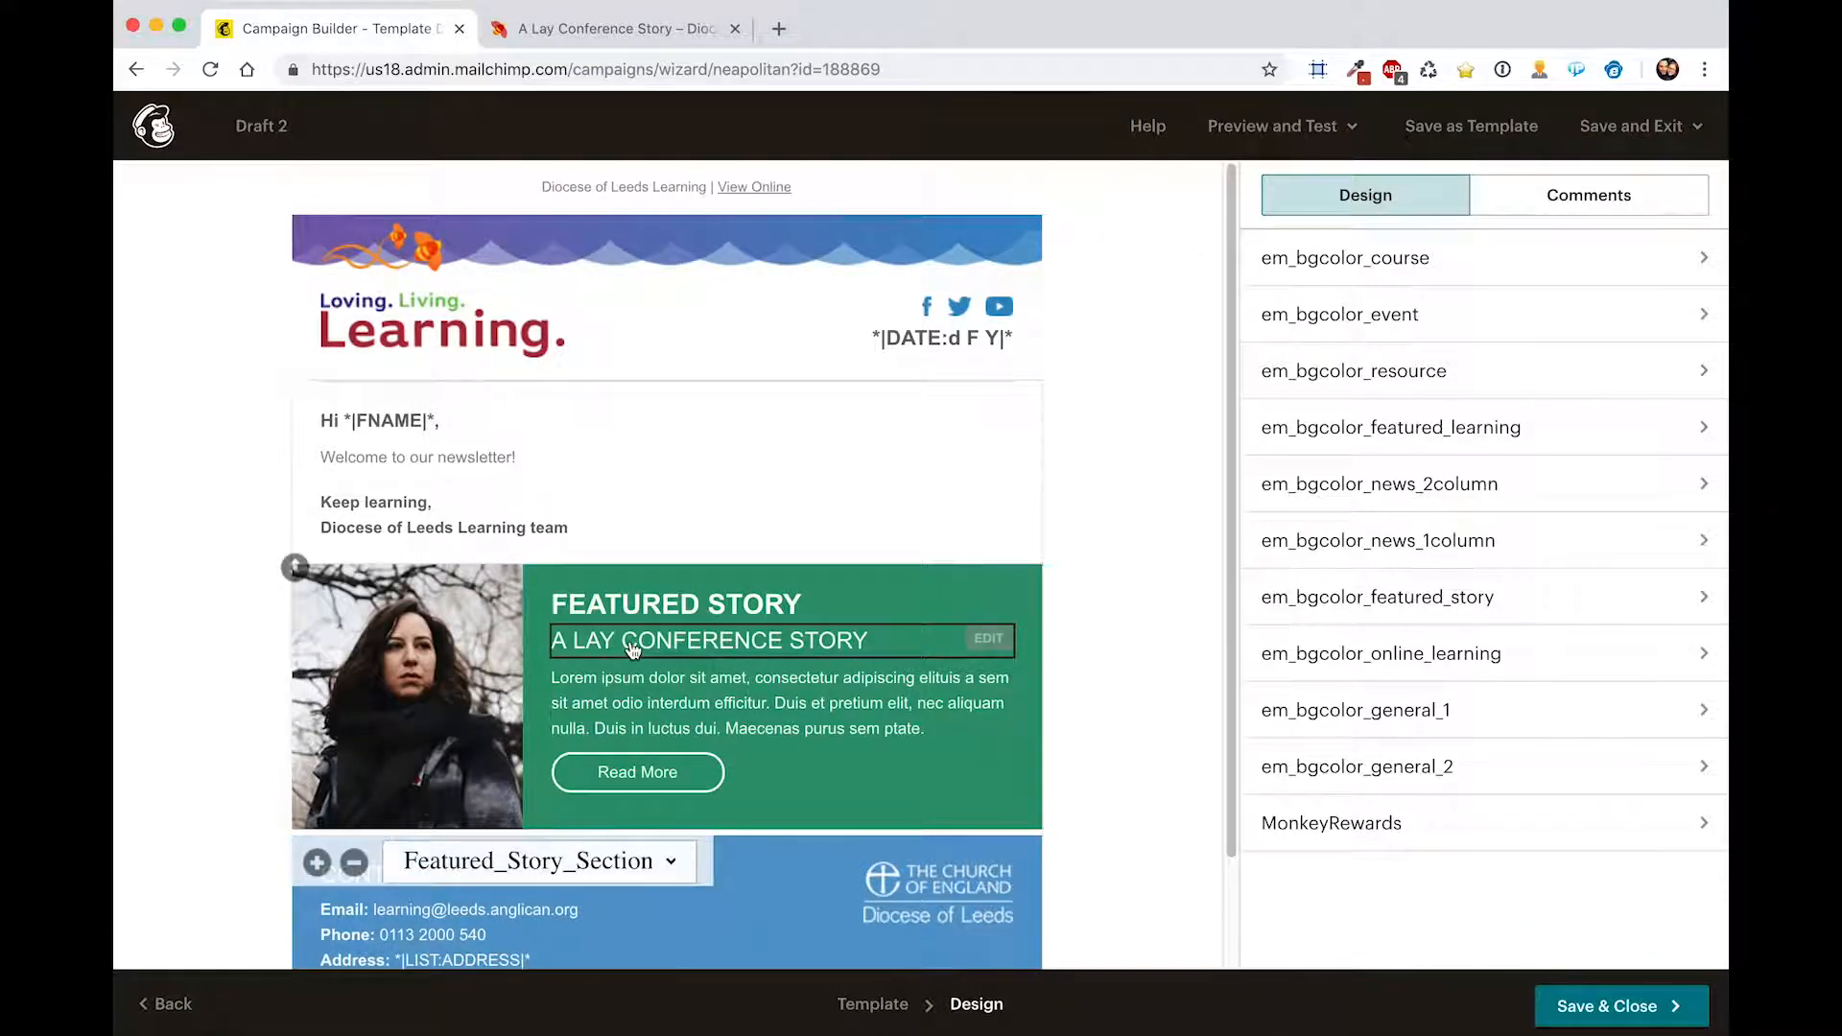
- Replace the featured story's placeholder body text with the two introductory paragraphs copied from the story web page, pasted as plain text
{"action": "left_click", "coordinate": [588, 29]}
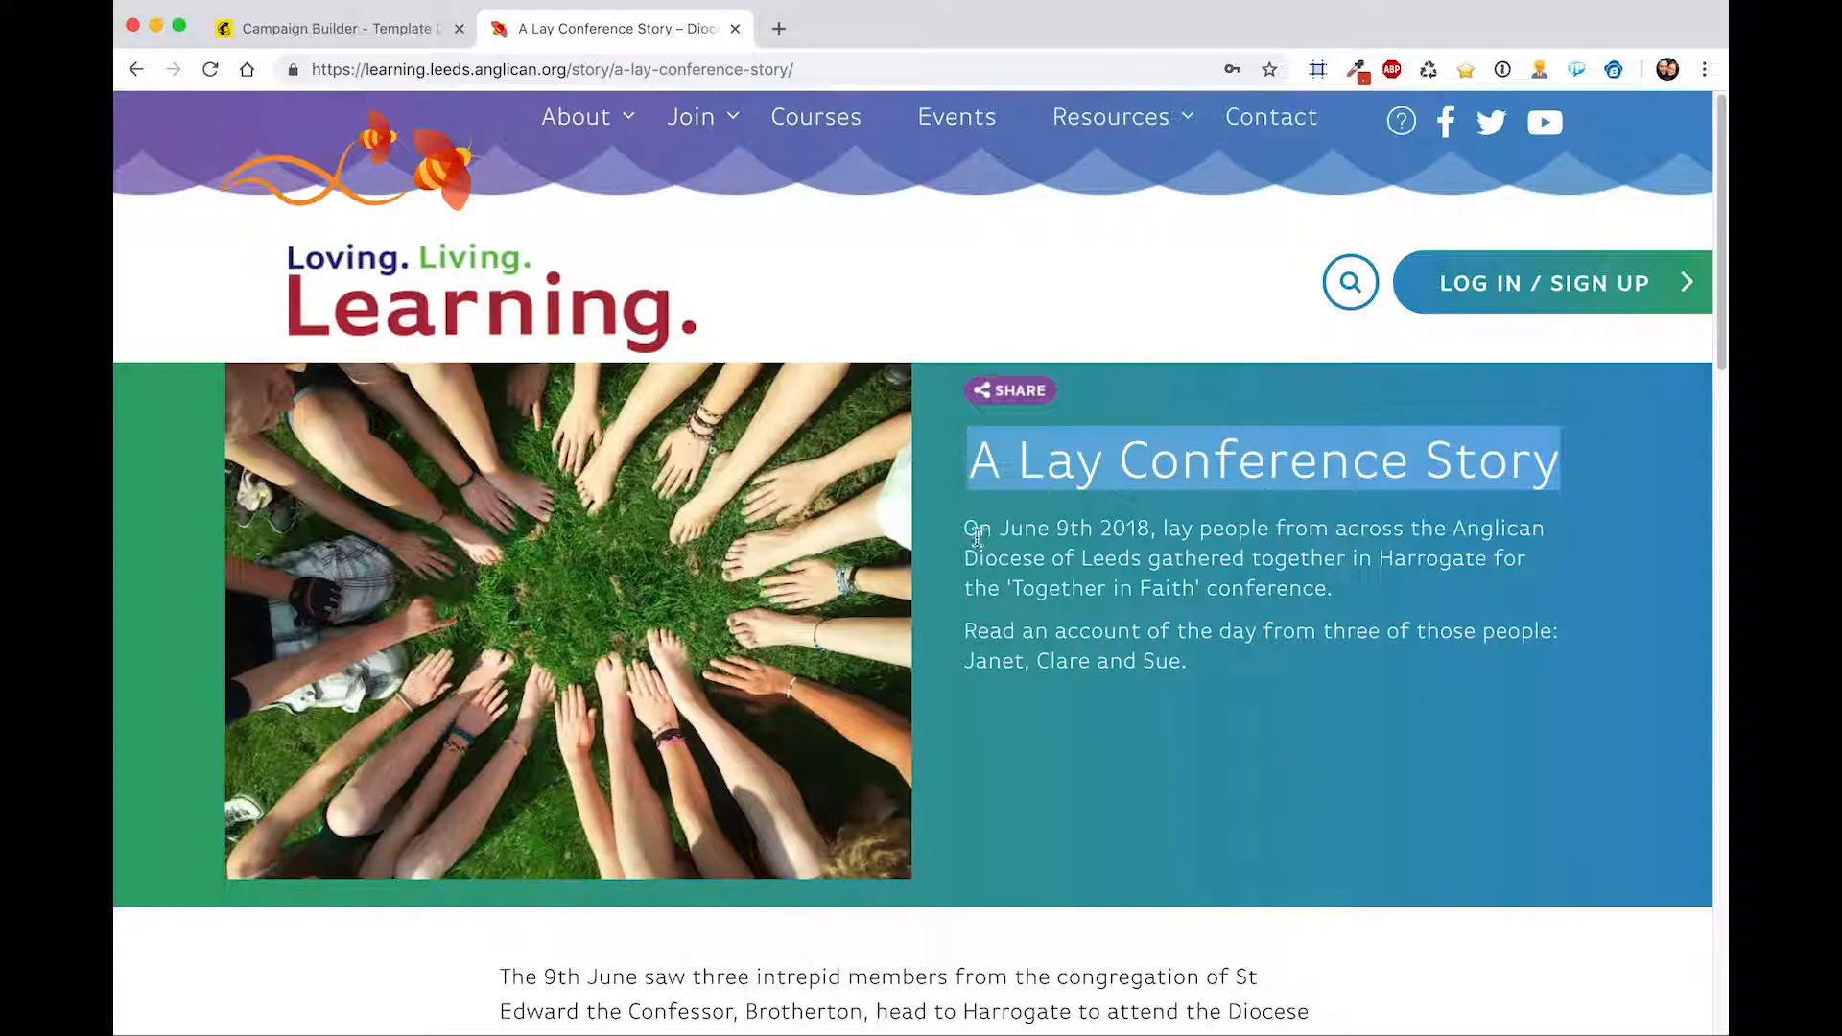
{"action": "left_click_drag", "start_coordinate": [971, 528], "coordinate": [1207, 674]}
{"action": "key", "text": "super+c"}
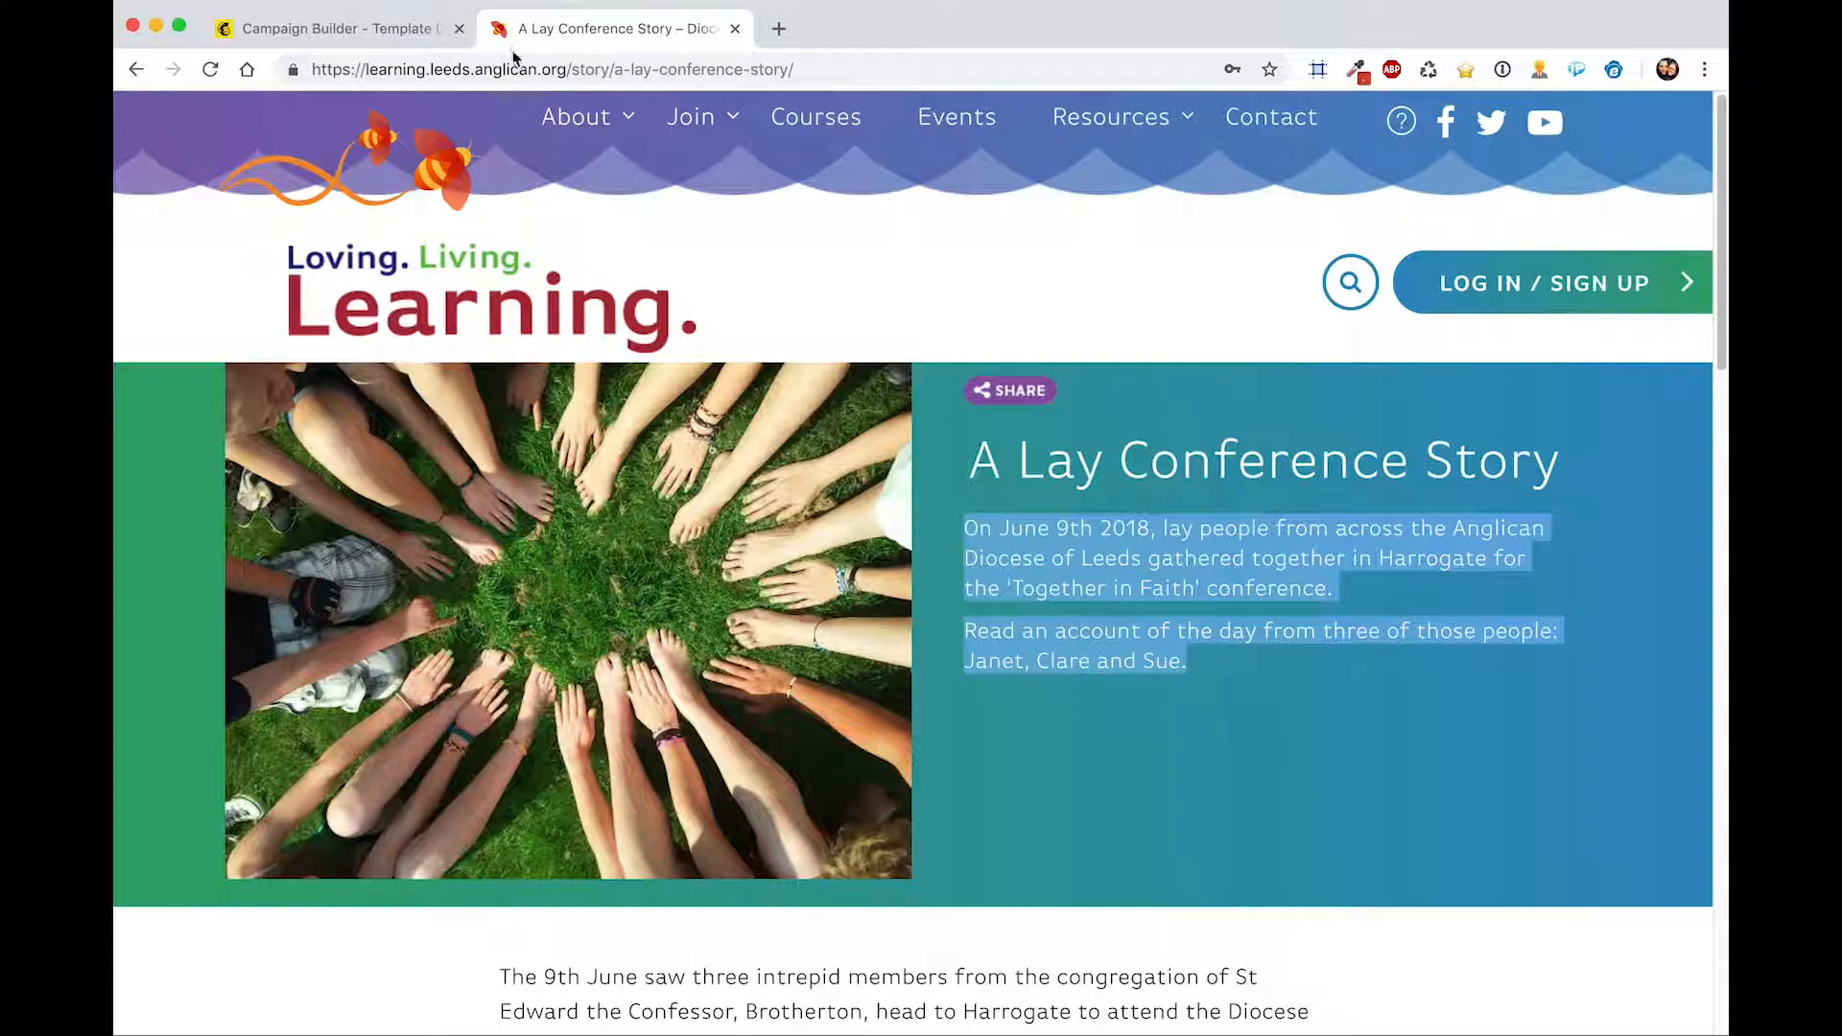
{"action": "left_click", "coordinate": [397, 31]}
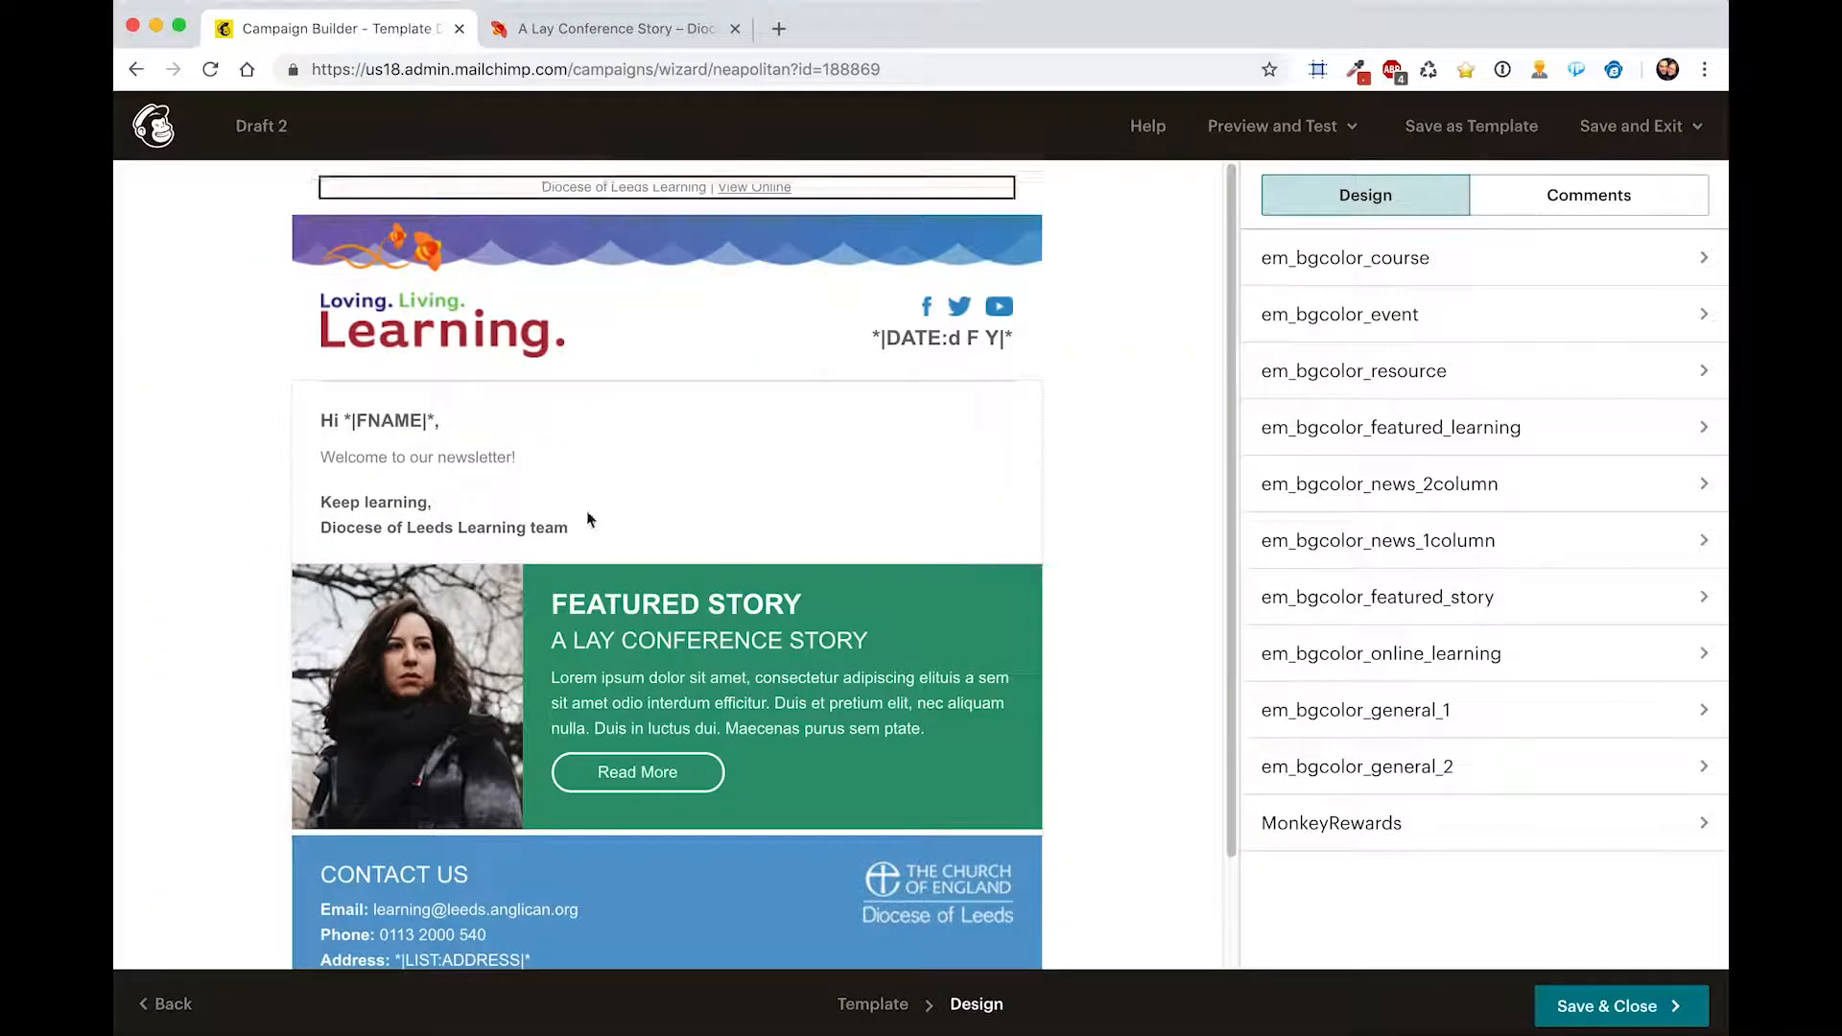
{"action": "left_click", "coordinate": [629, 698]}
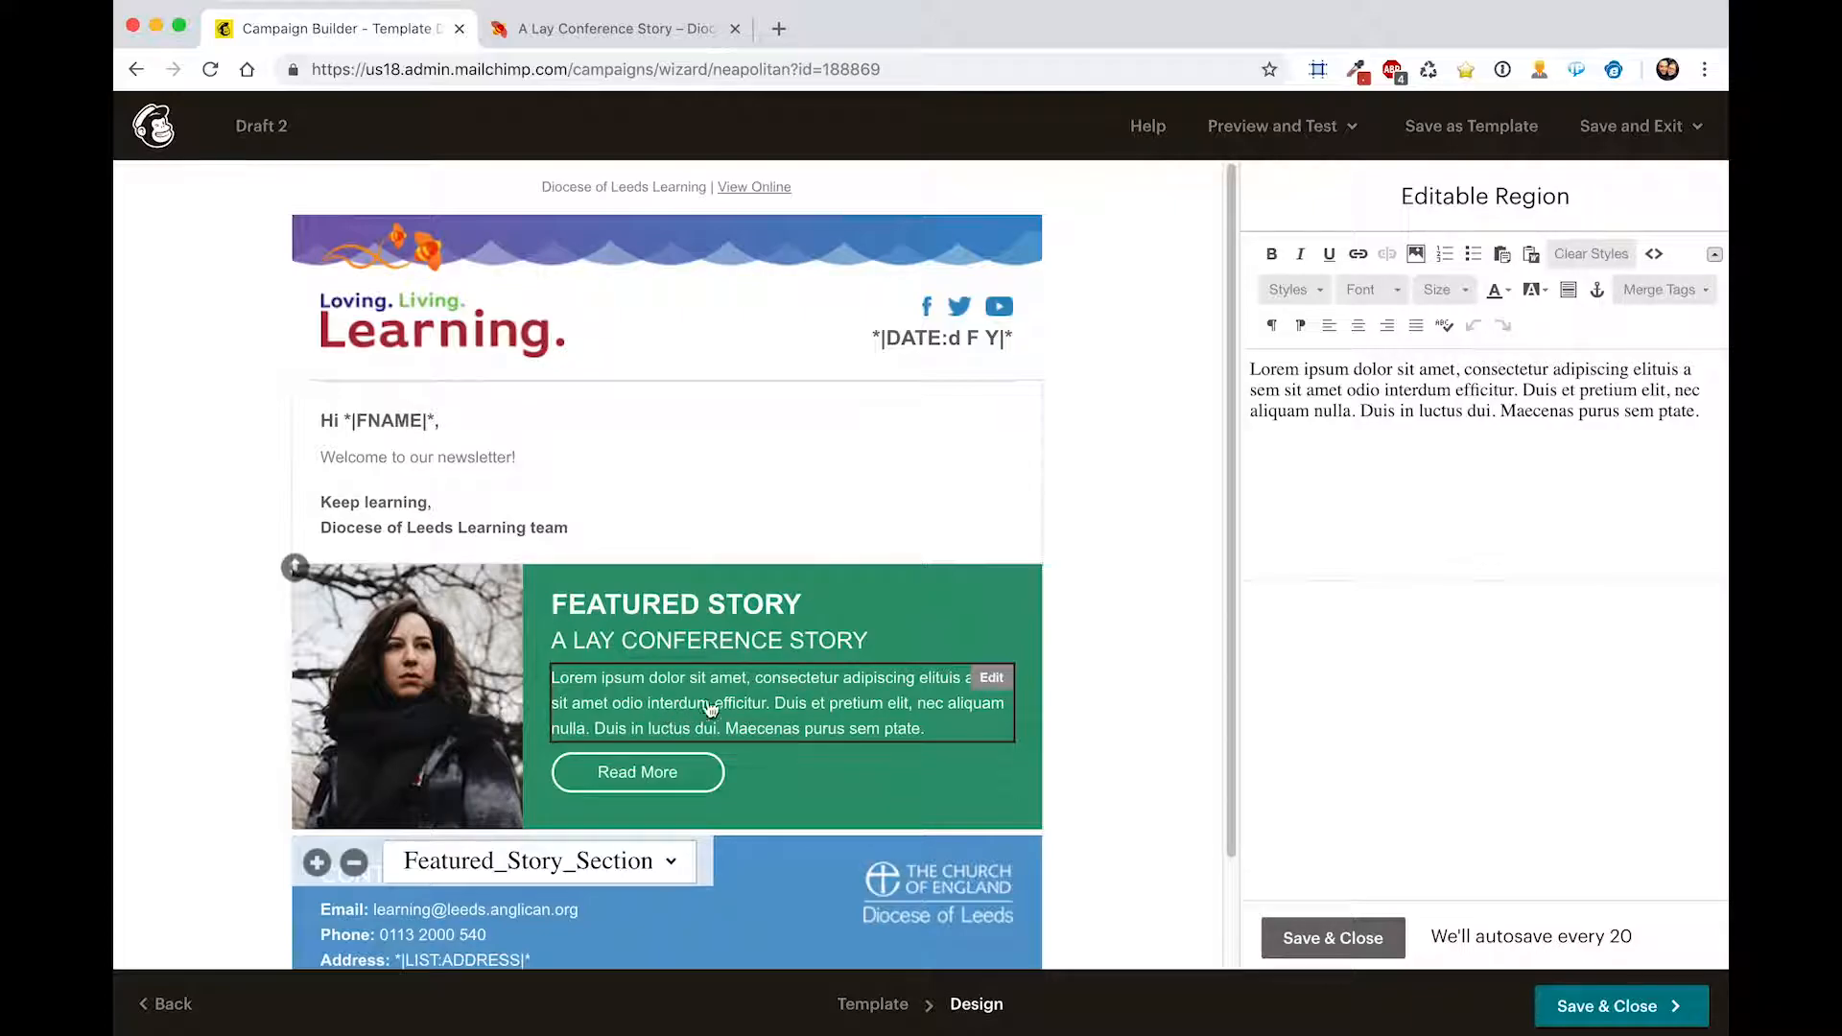
{"action": "left_click_drag", "start_coordinate": [1700, 412], "coordinate": [1246, 375]}
{"action": "key", "text": "BackSpace"}
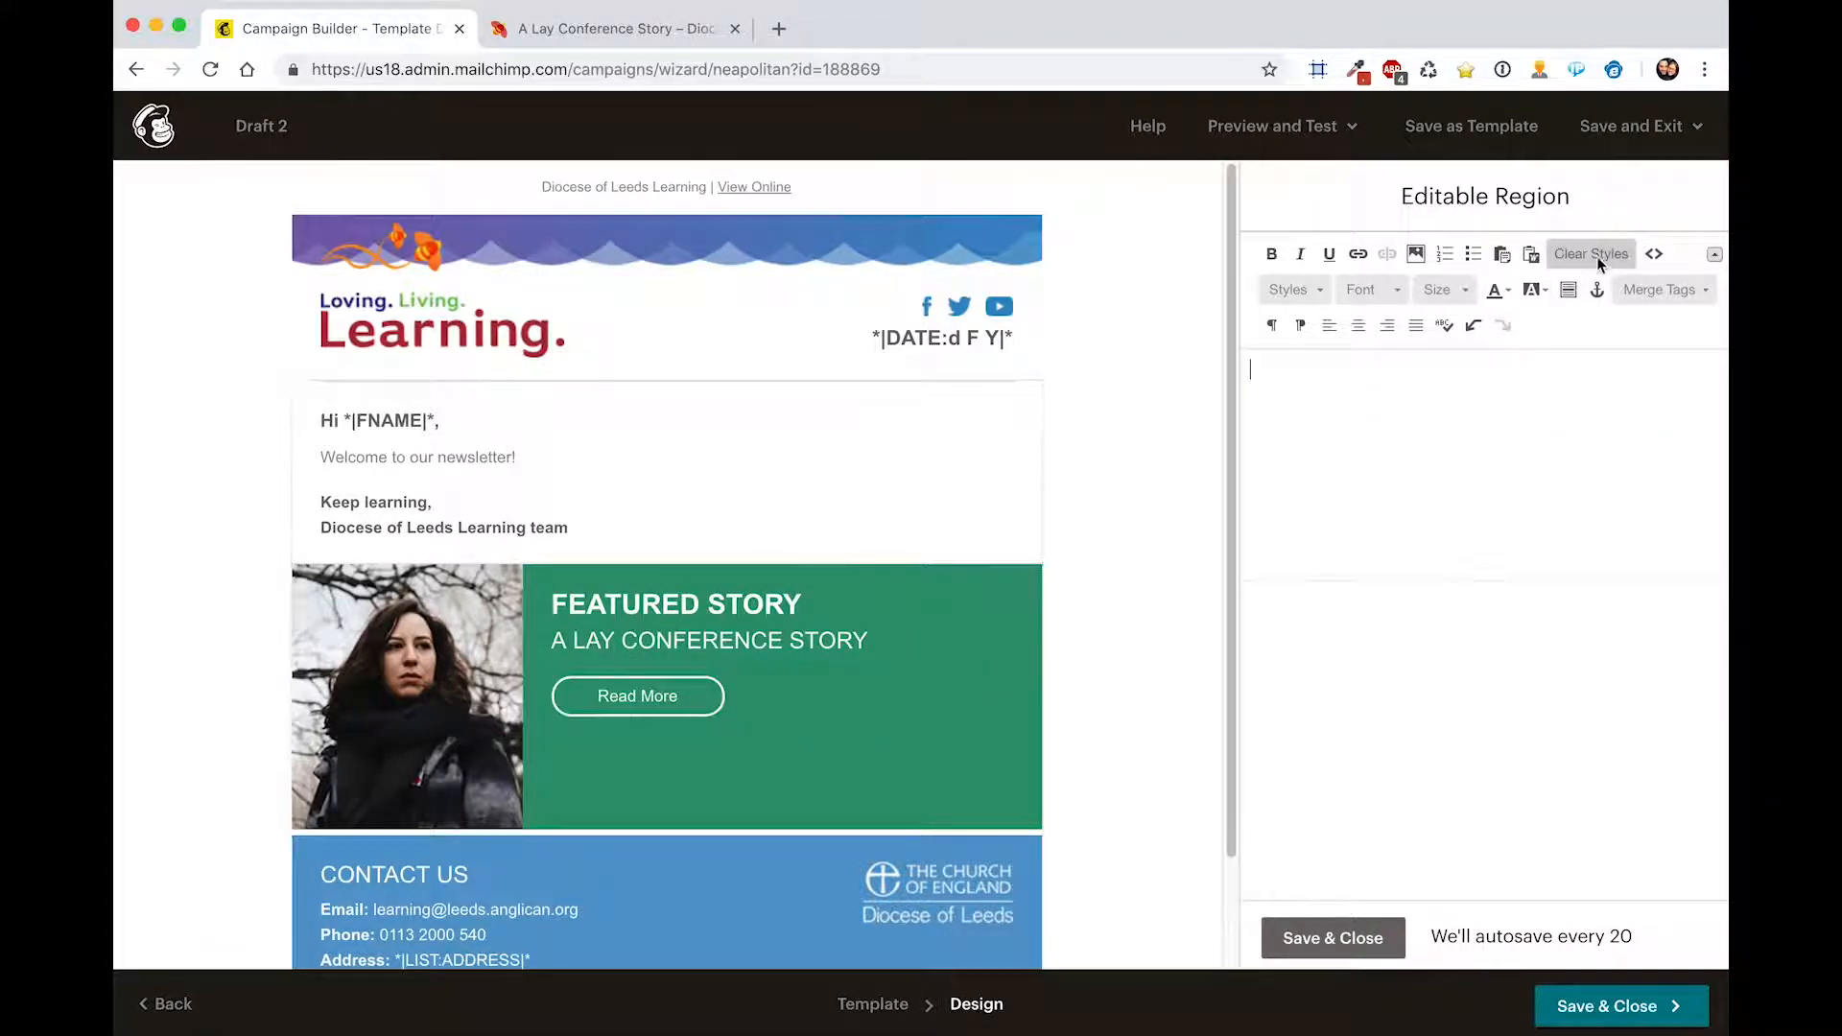
{"action": "left_click", "coordinate": [1505, 255]}
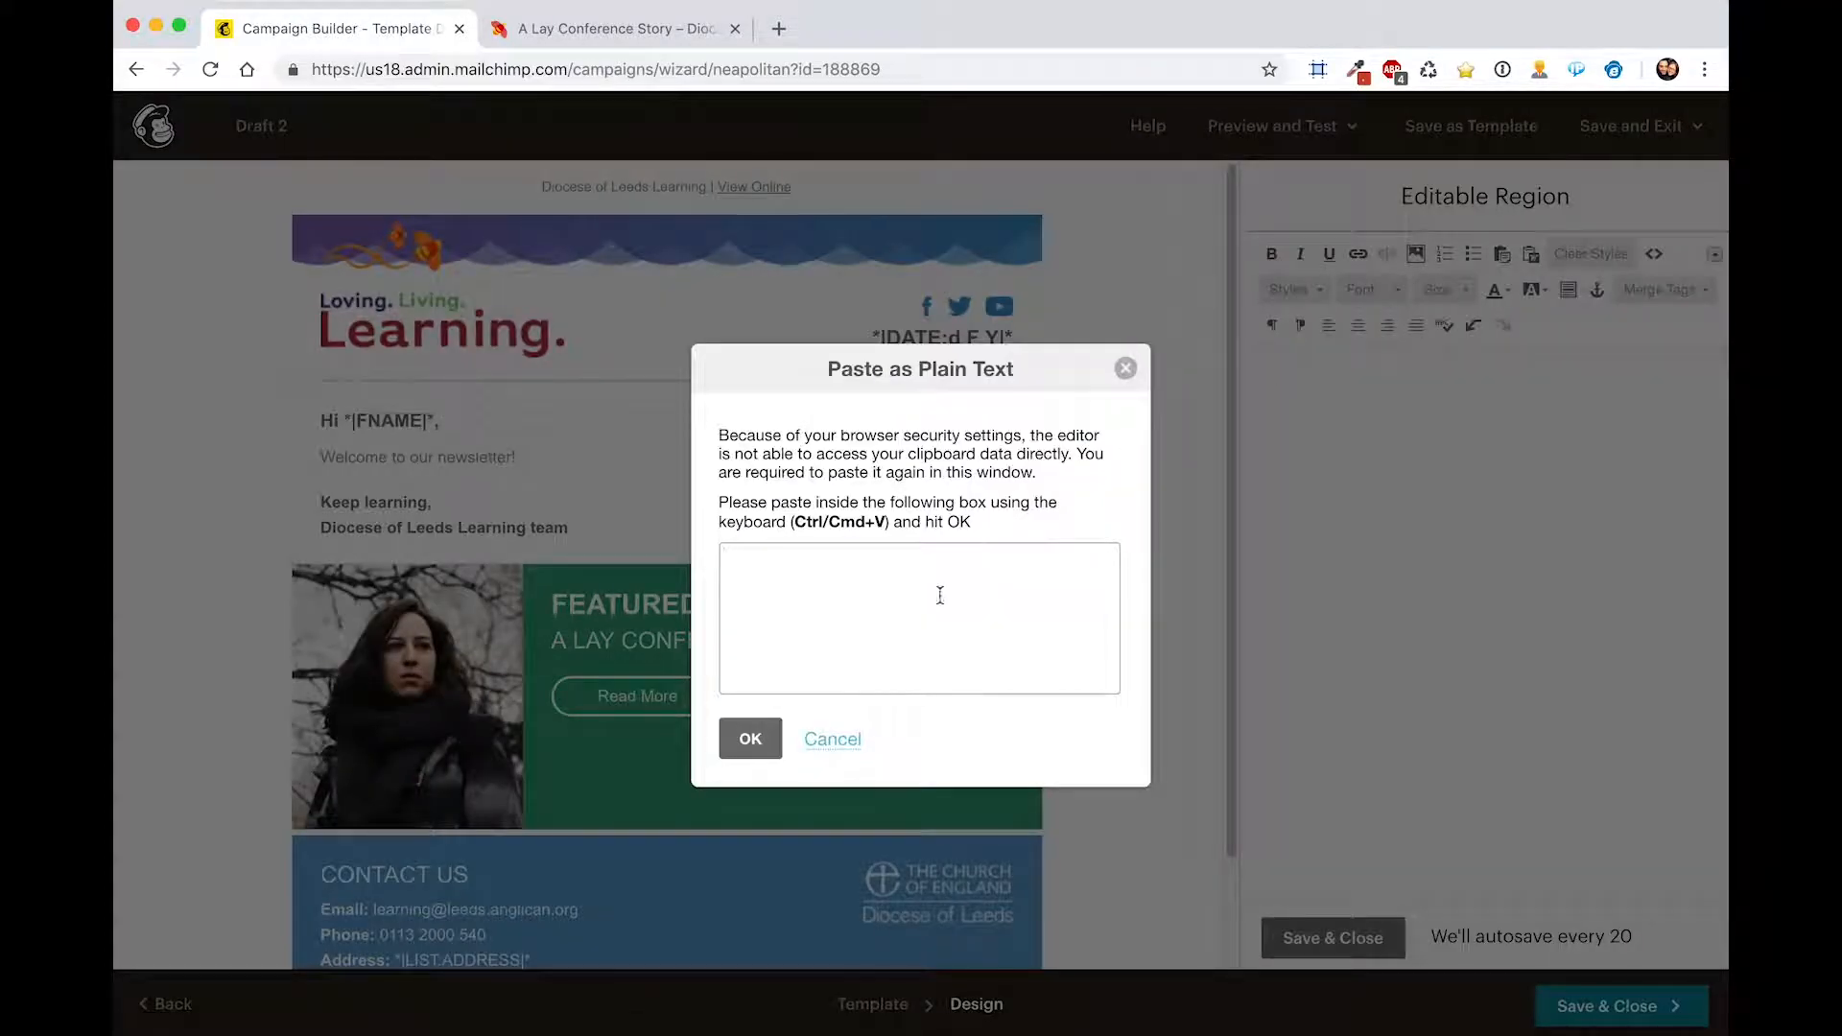
{"action": "key", "text": "super+v"}
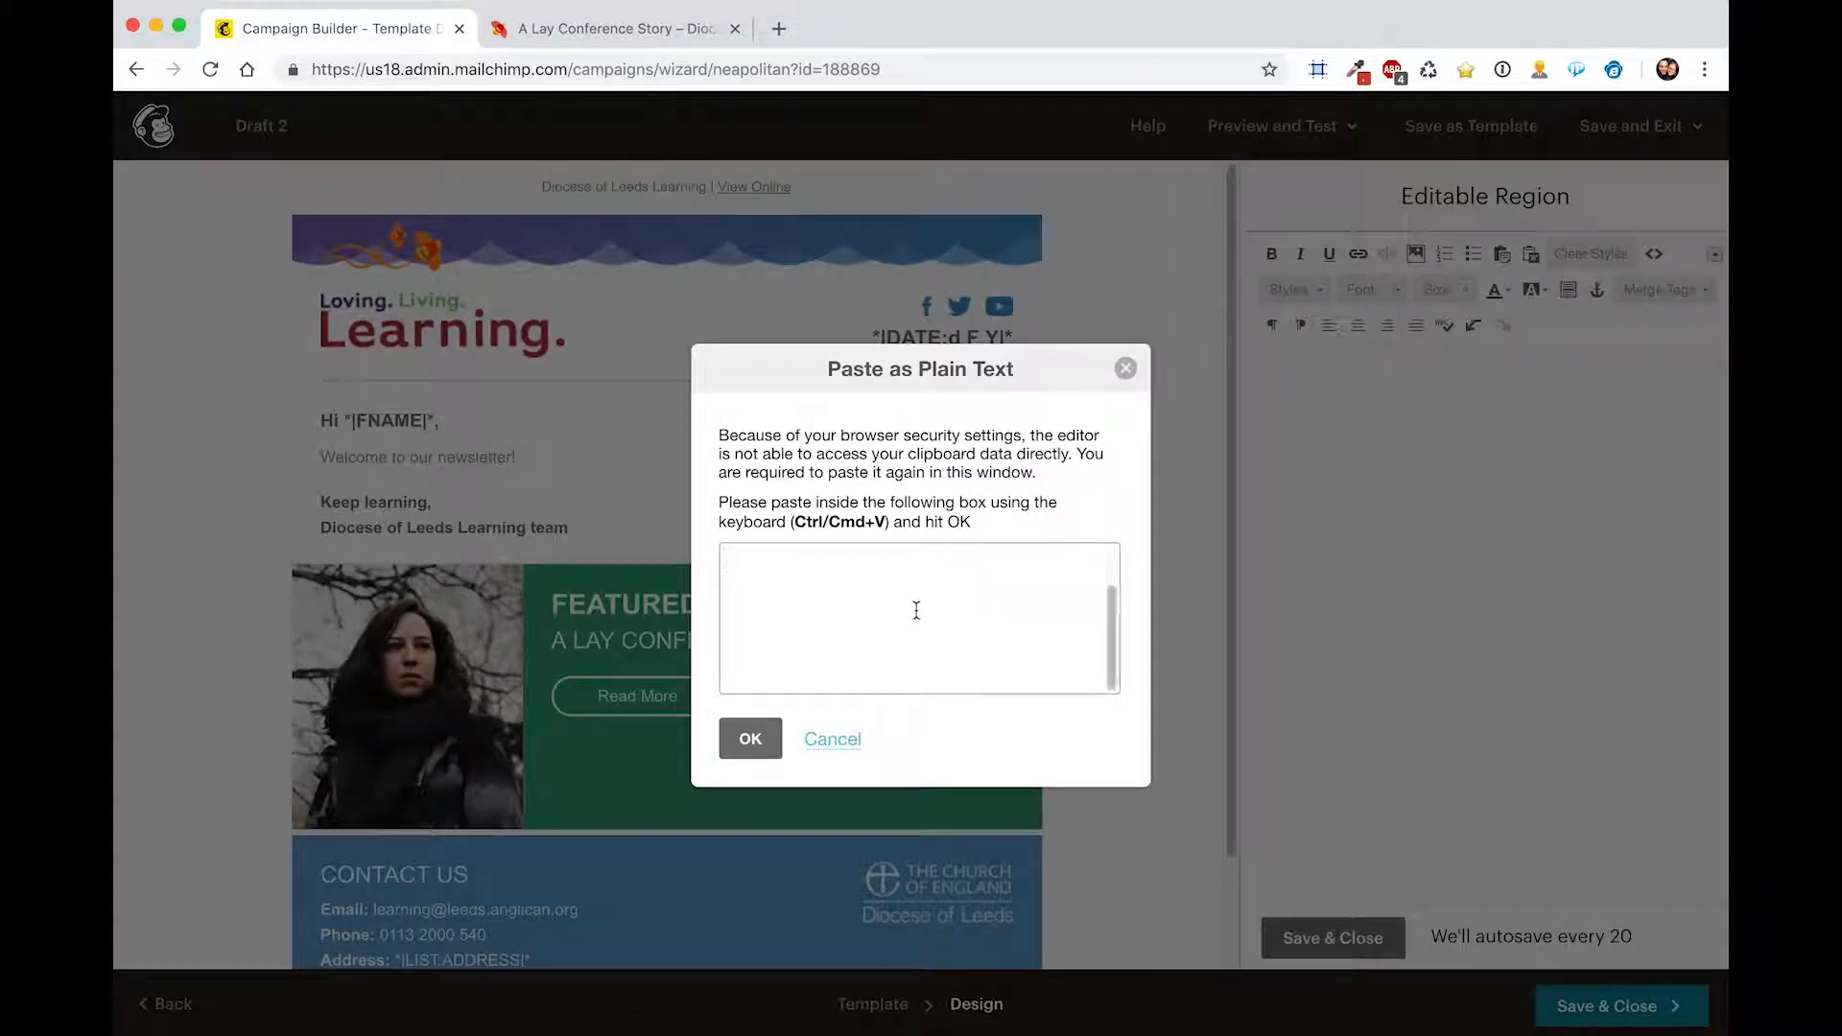
{"action": "left_click", "coordinate": [751, 739]}
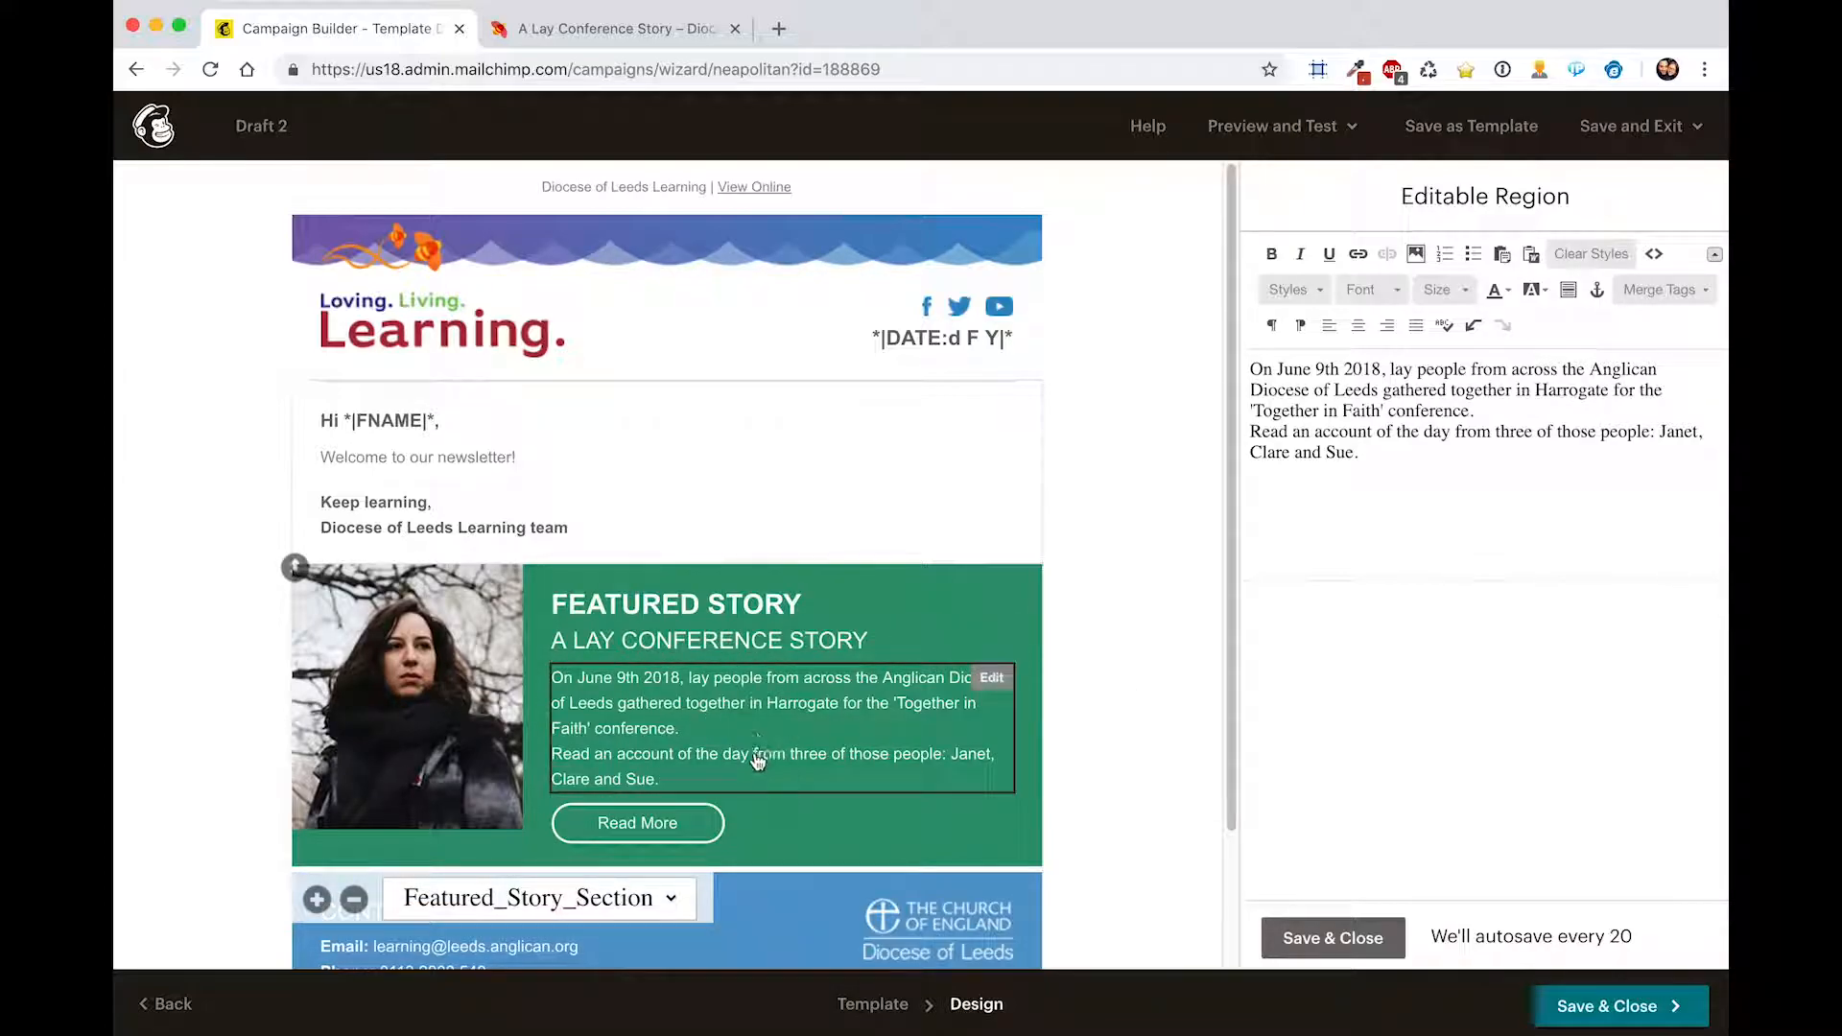
{"action": "left_click", "coordinate": [619, 831]}
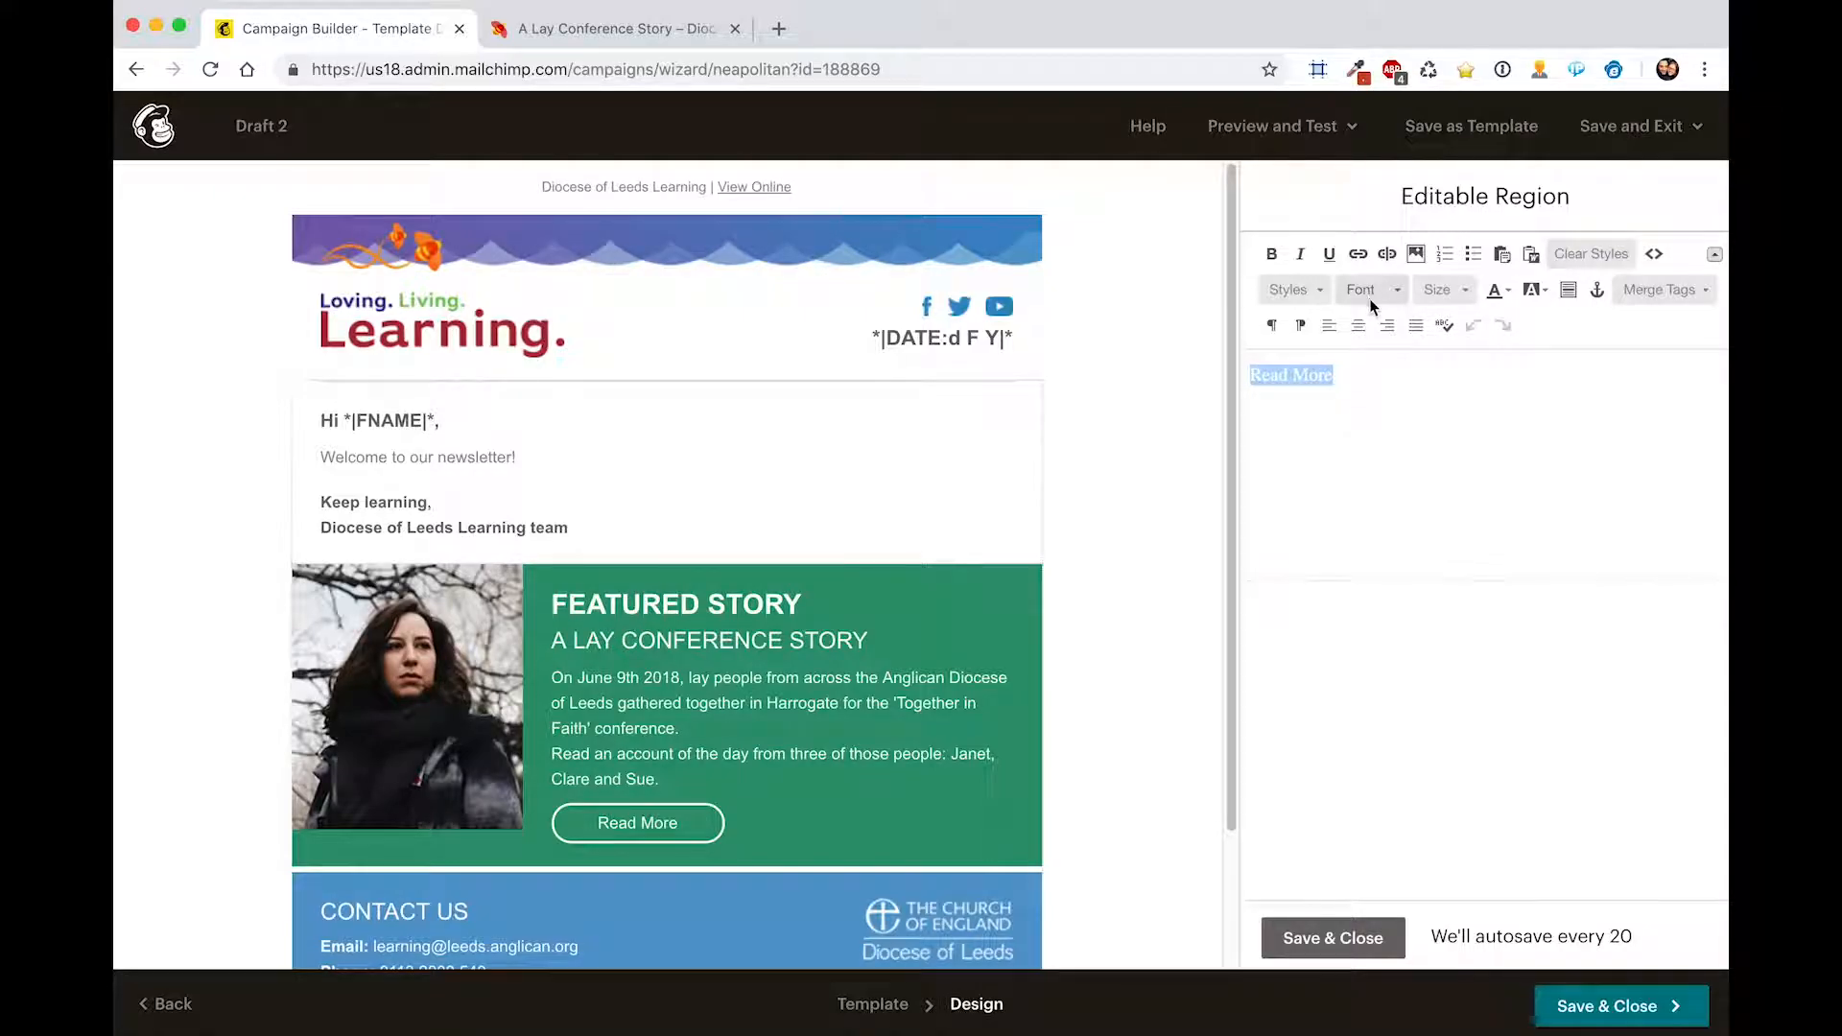
{"action": "left_click_drag", "start_coordinate": [1395, 376], "coordinate": [1201, 375]}
{"action": "left_click", "coordinate": [1359, 255]}
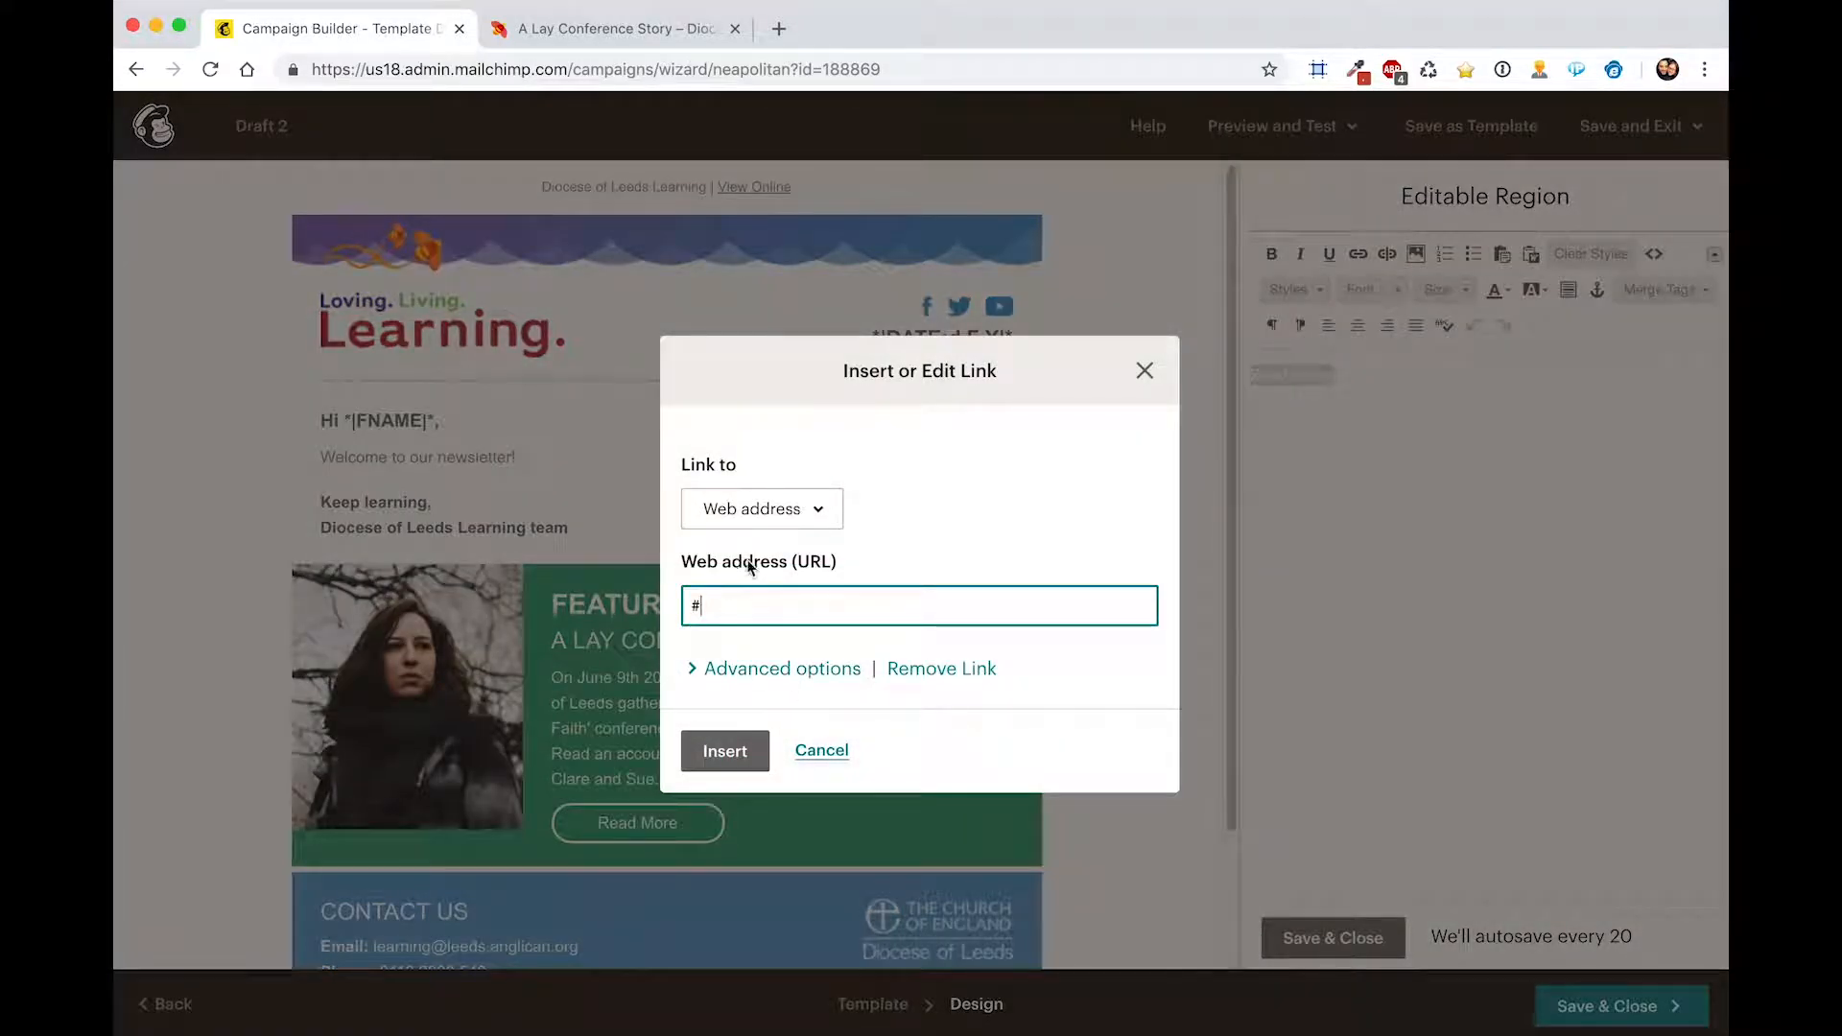
{"action": "left_click", "coordinate": [614, 29]}
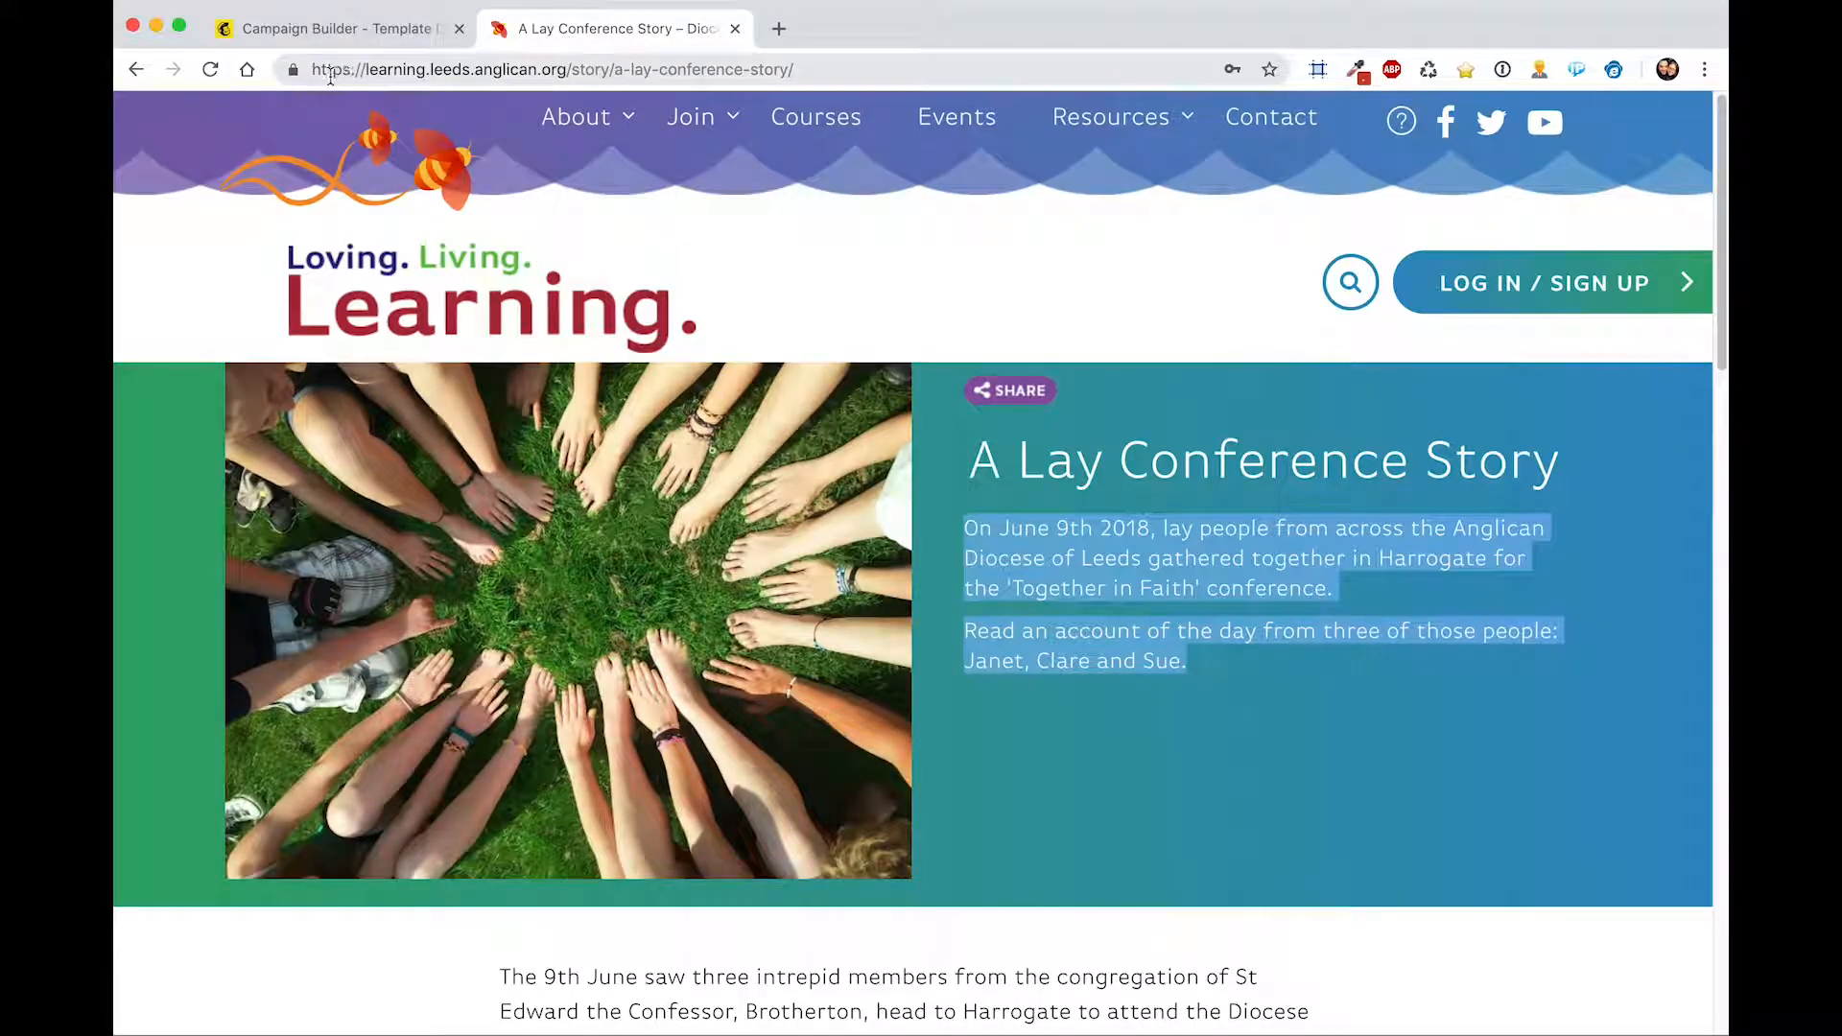
{"action": "left_click", "coordinate": [420, 68]}
{"action": "key", "text": "super+c"}
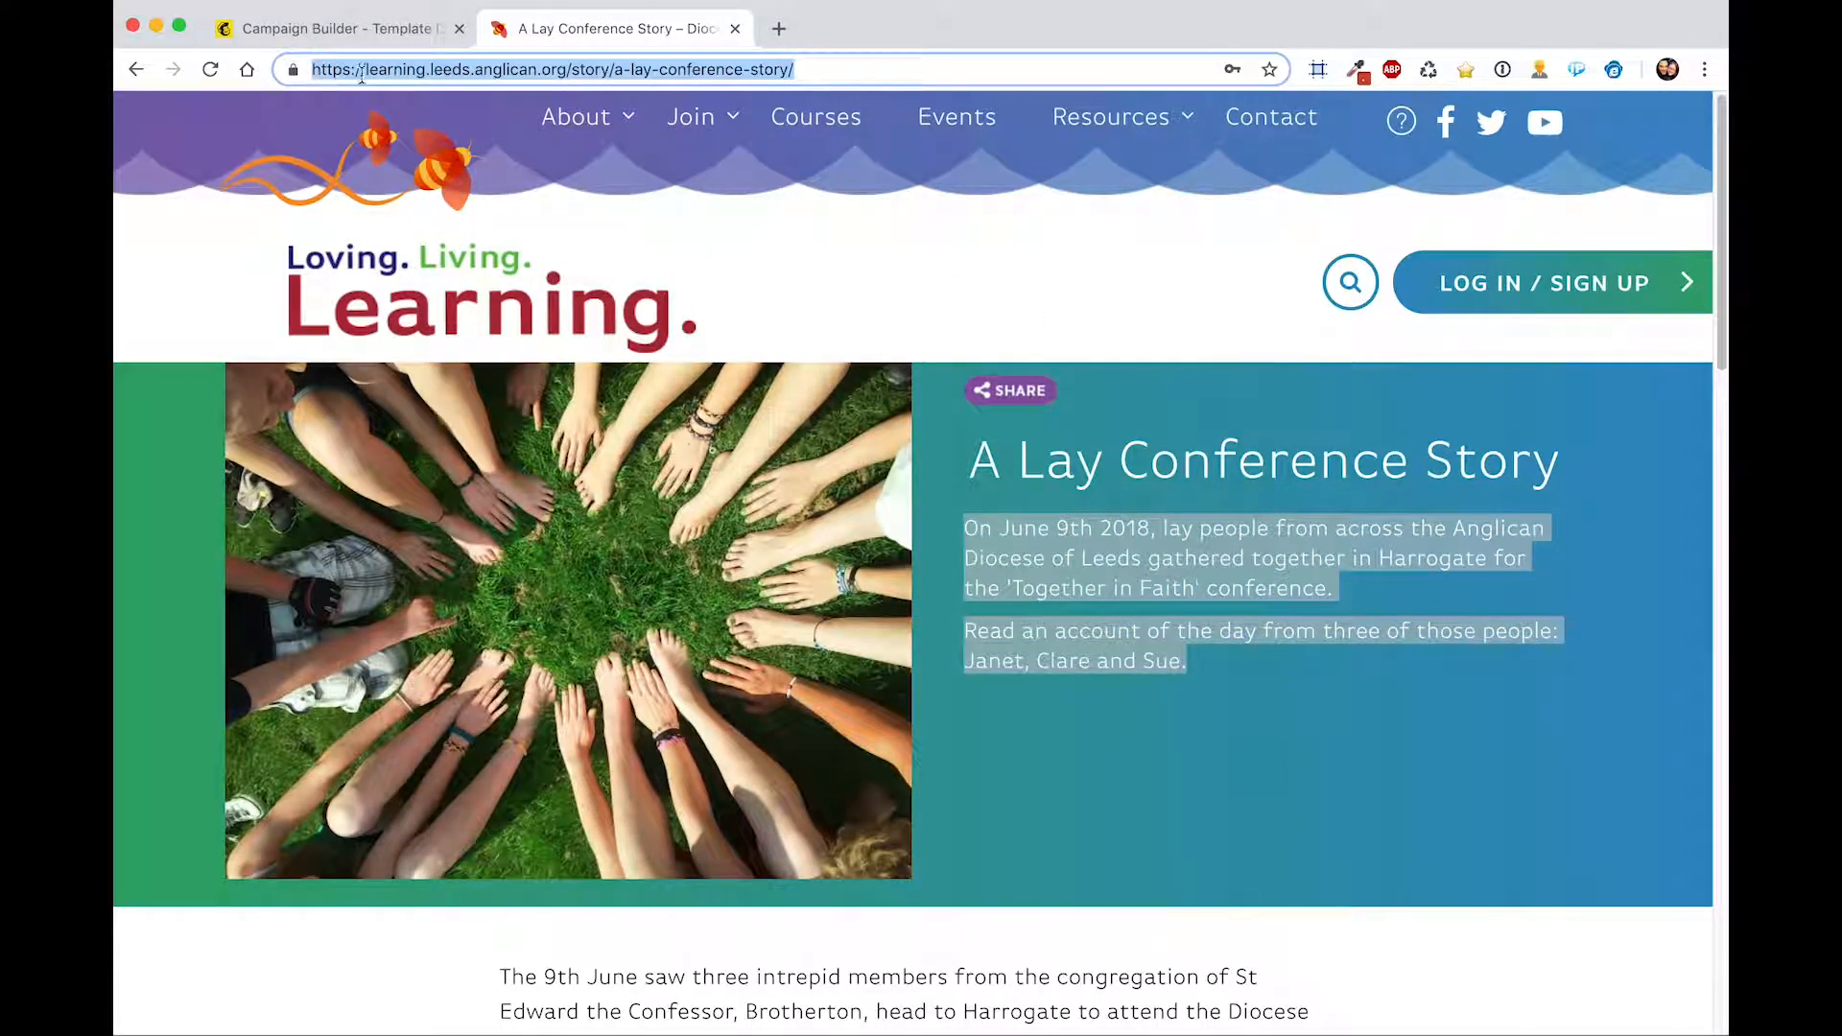
{"action": "left_click", "coordinate": [394, 31]}
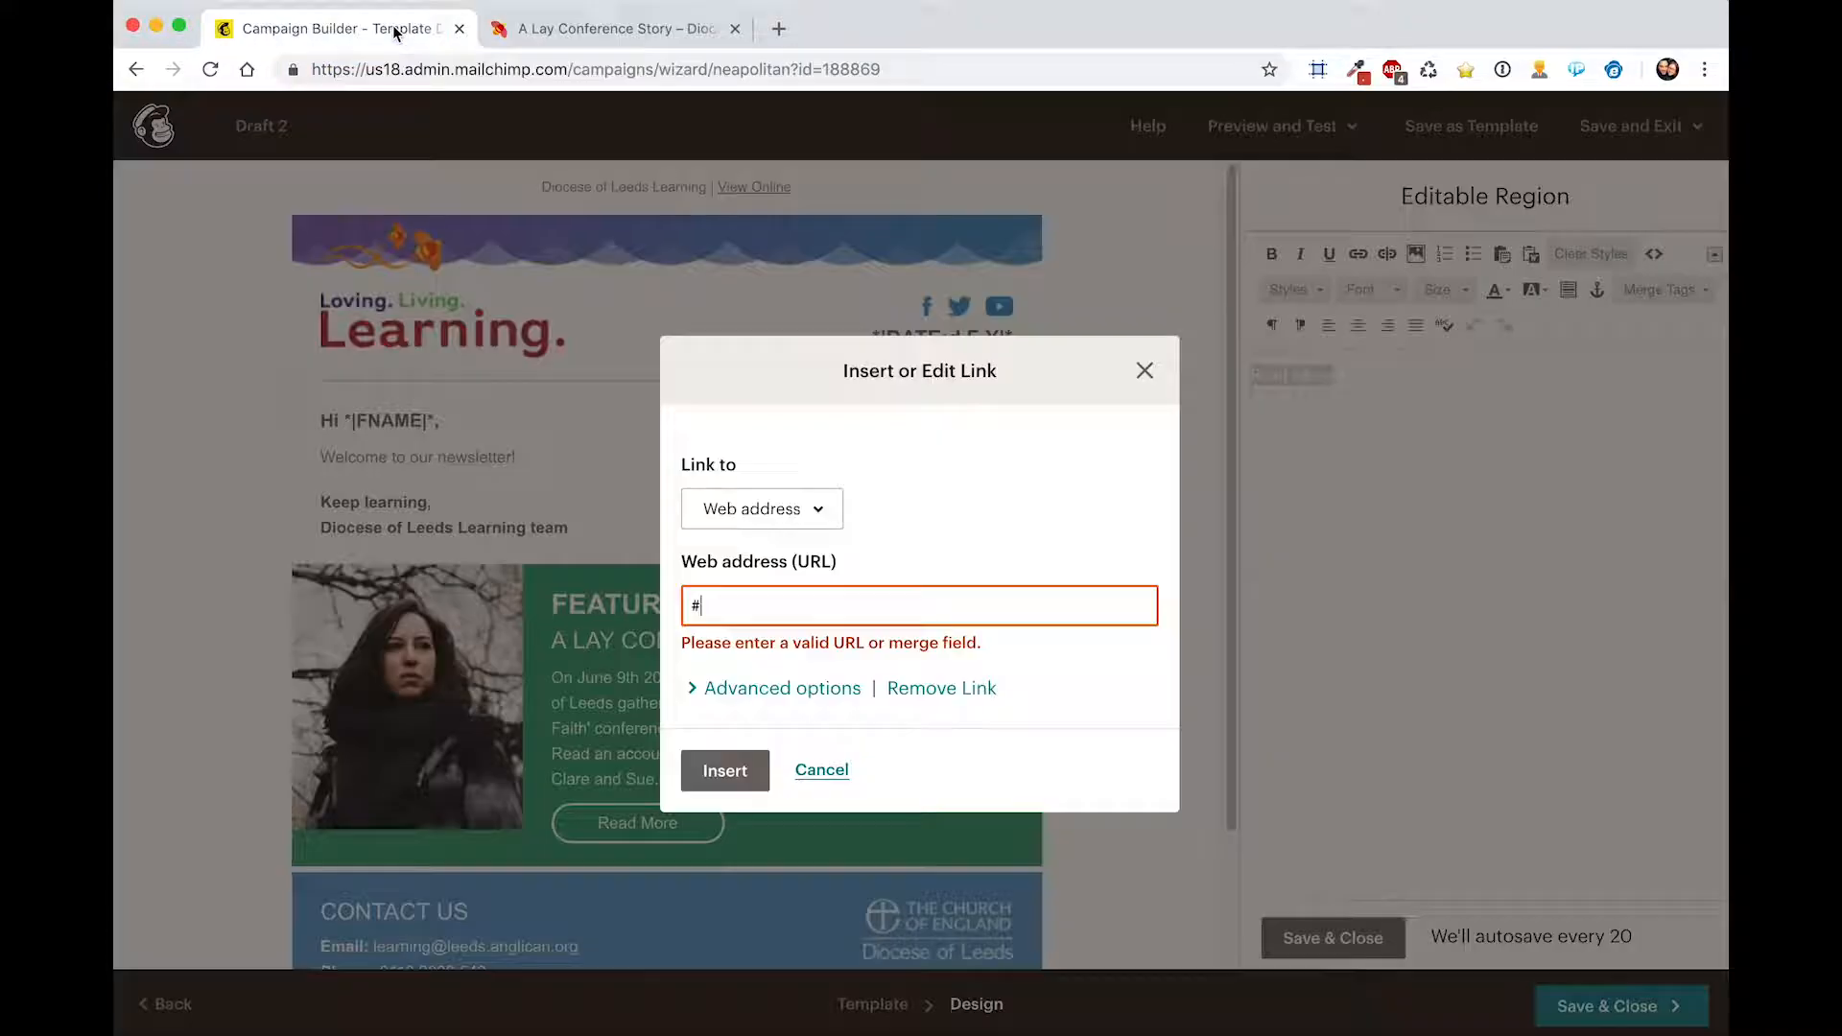
{"action": "left_click_drag", "start_coordinate": [745, 616], "coordinate": [674, 620]}
{"action": "key", "text": "super+v"}
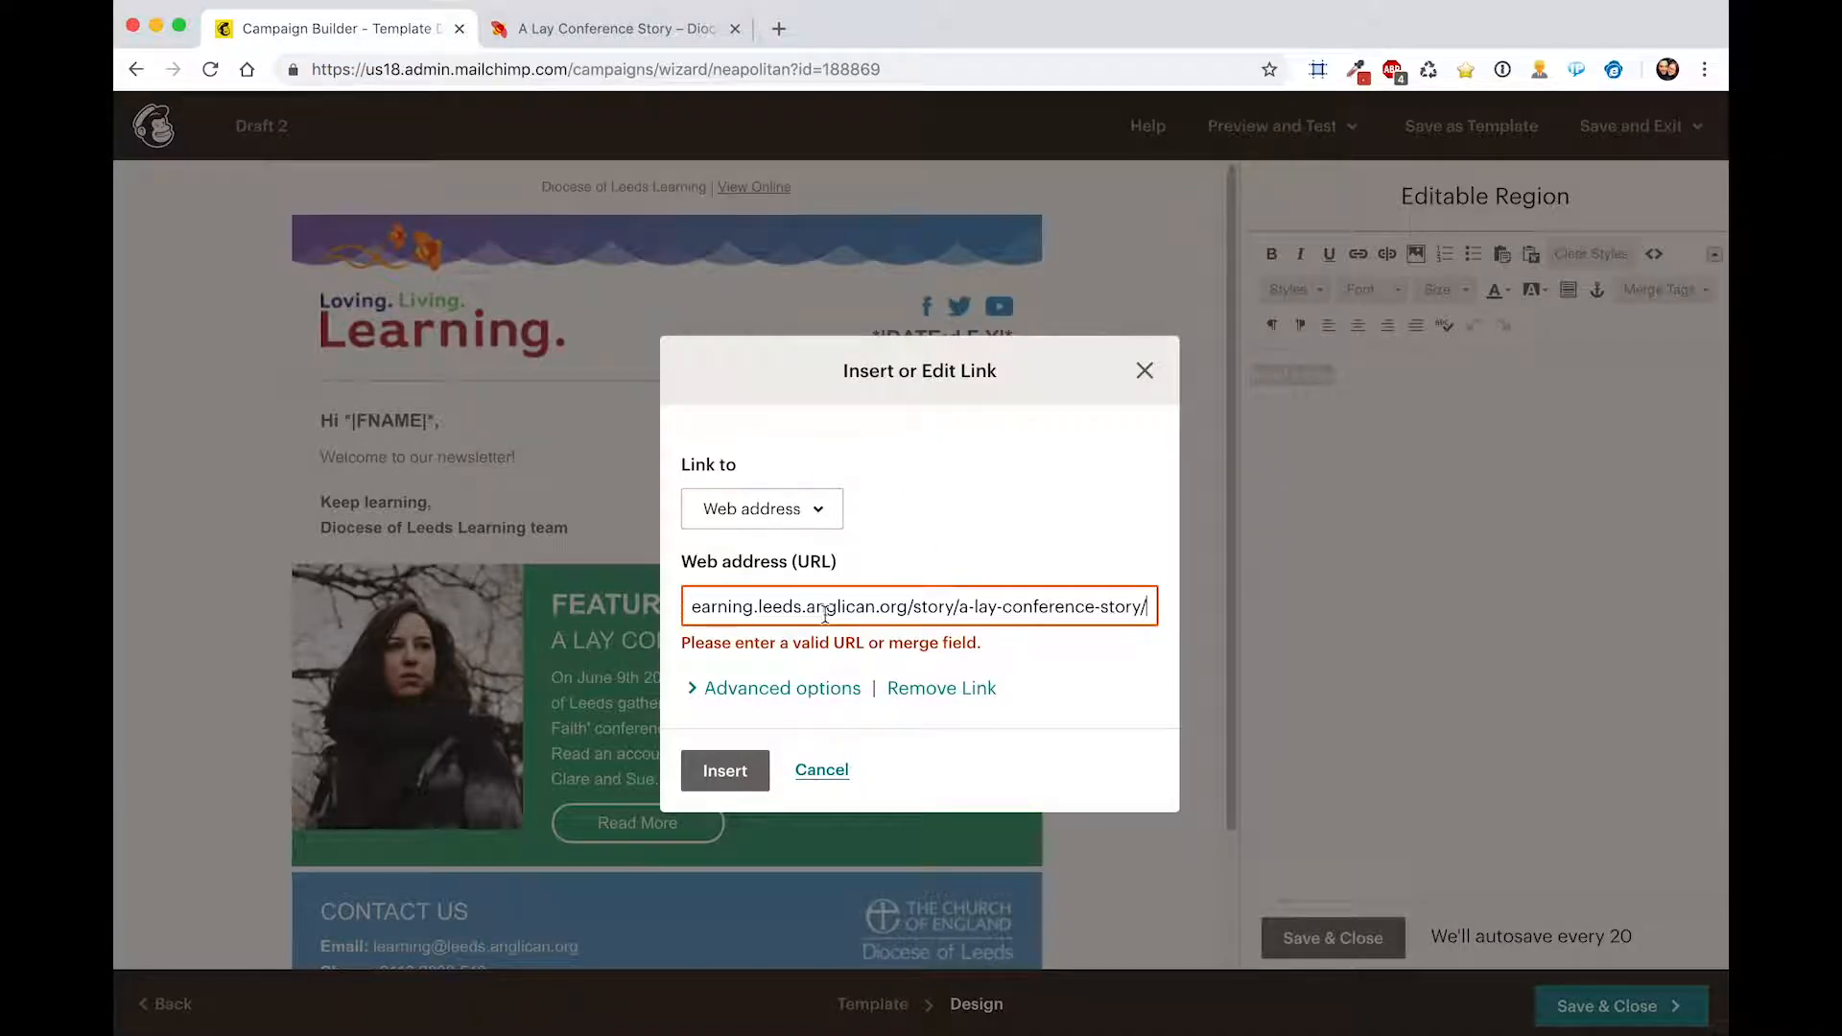
{"action": "left_click", "coordinate": [757, 787]}
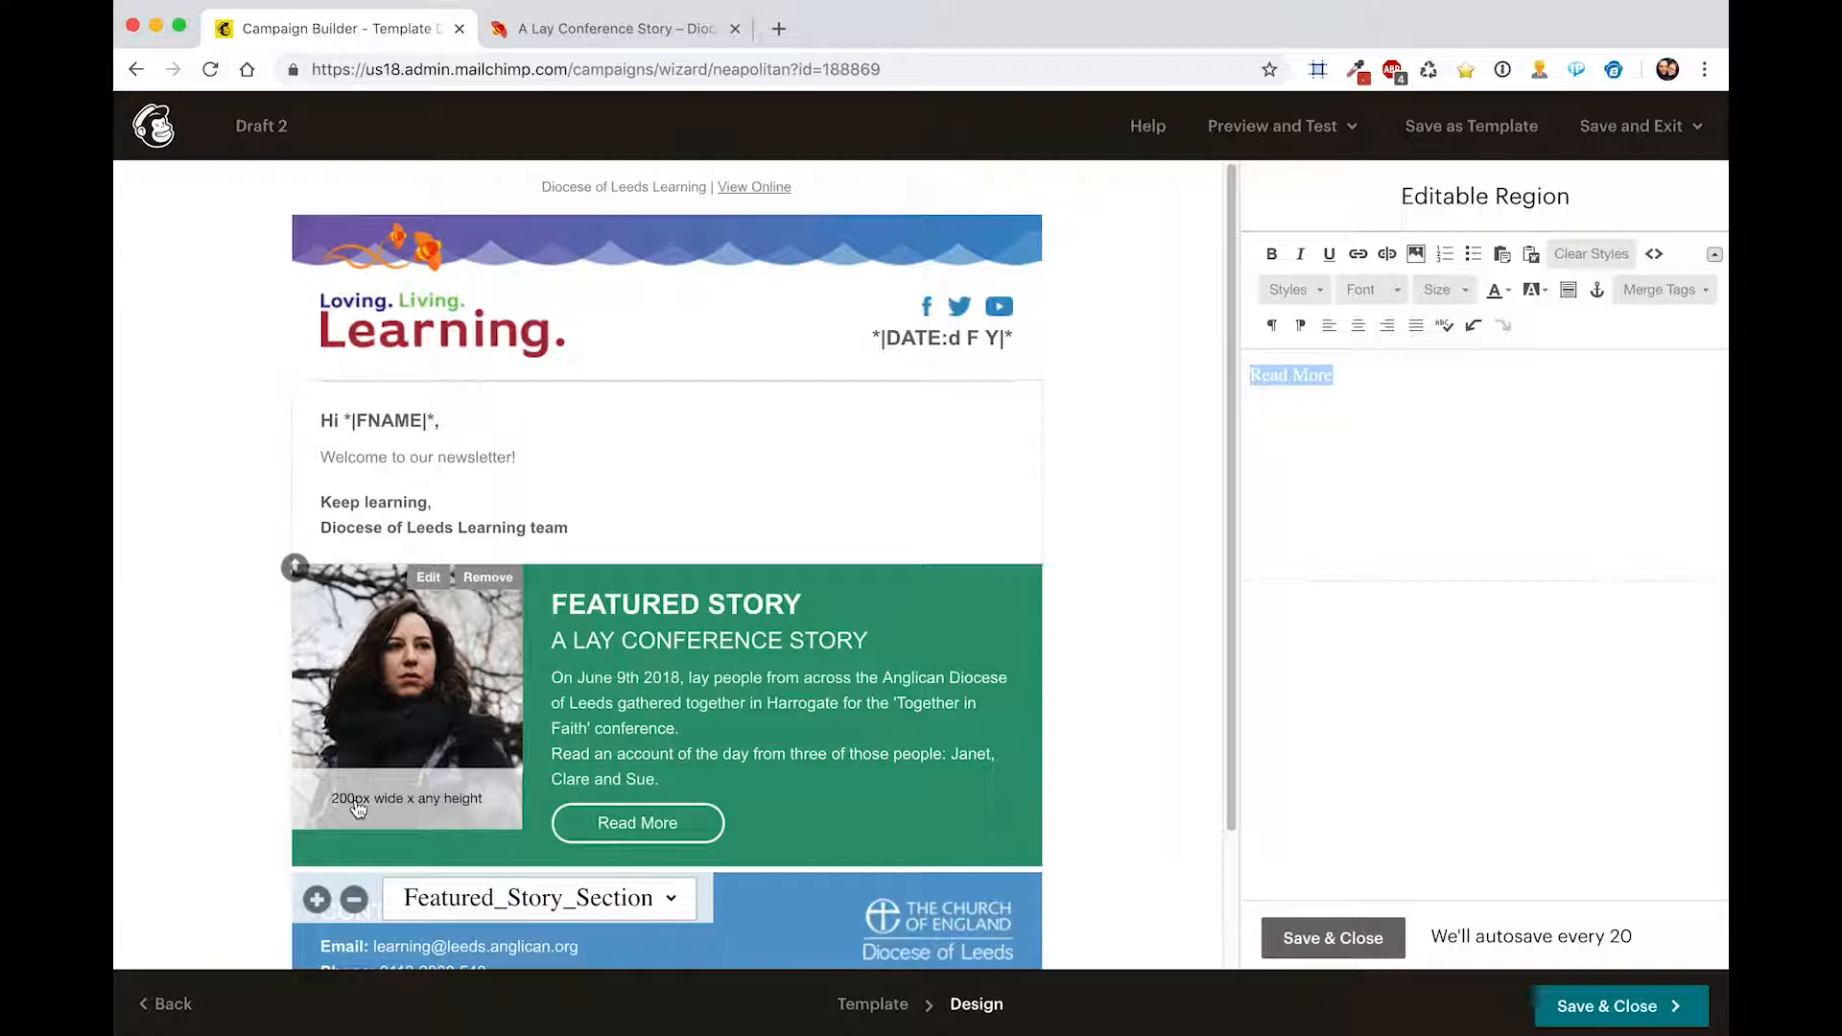
- Replace the featured story's placeholder image with the photo of hands and feet on grass from My Files, matching the story web page
{"action": "left_click", "coordinate": [426, 582]}
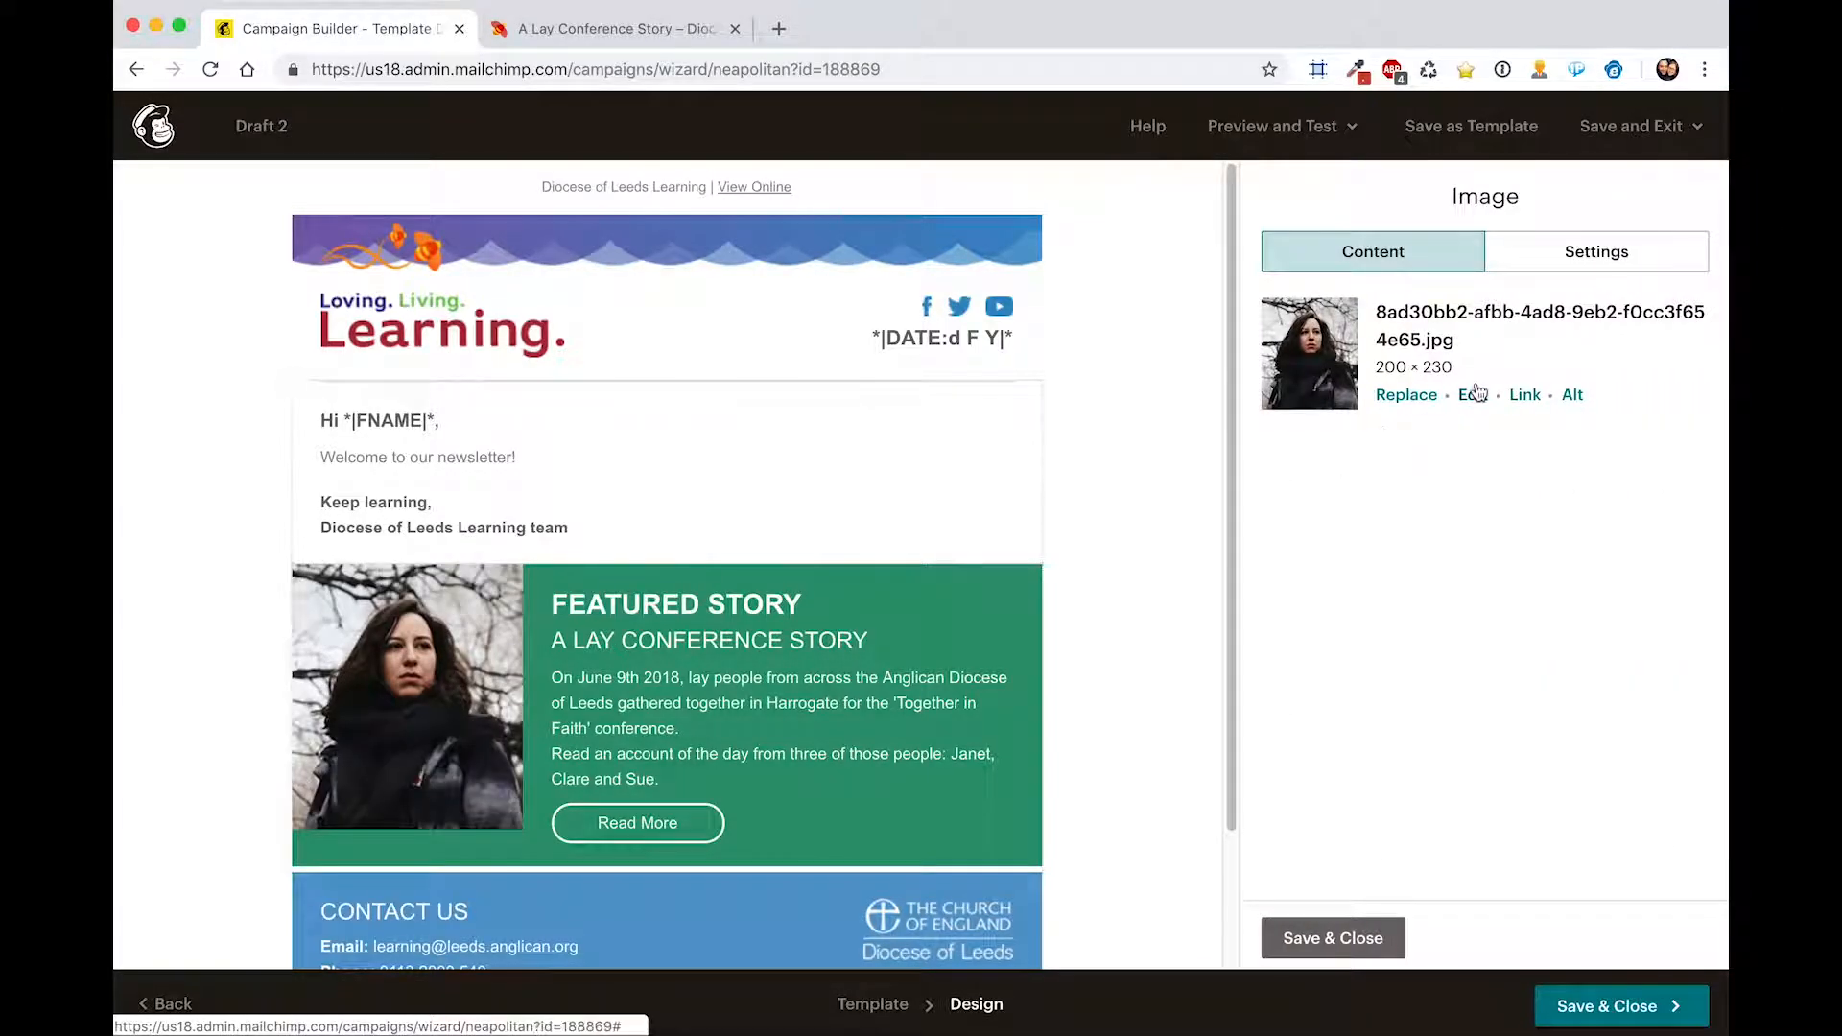
{"action": "left_click", "coordinate": [1406, 395]}
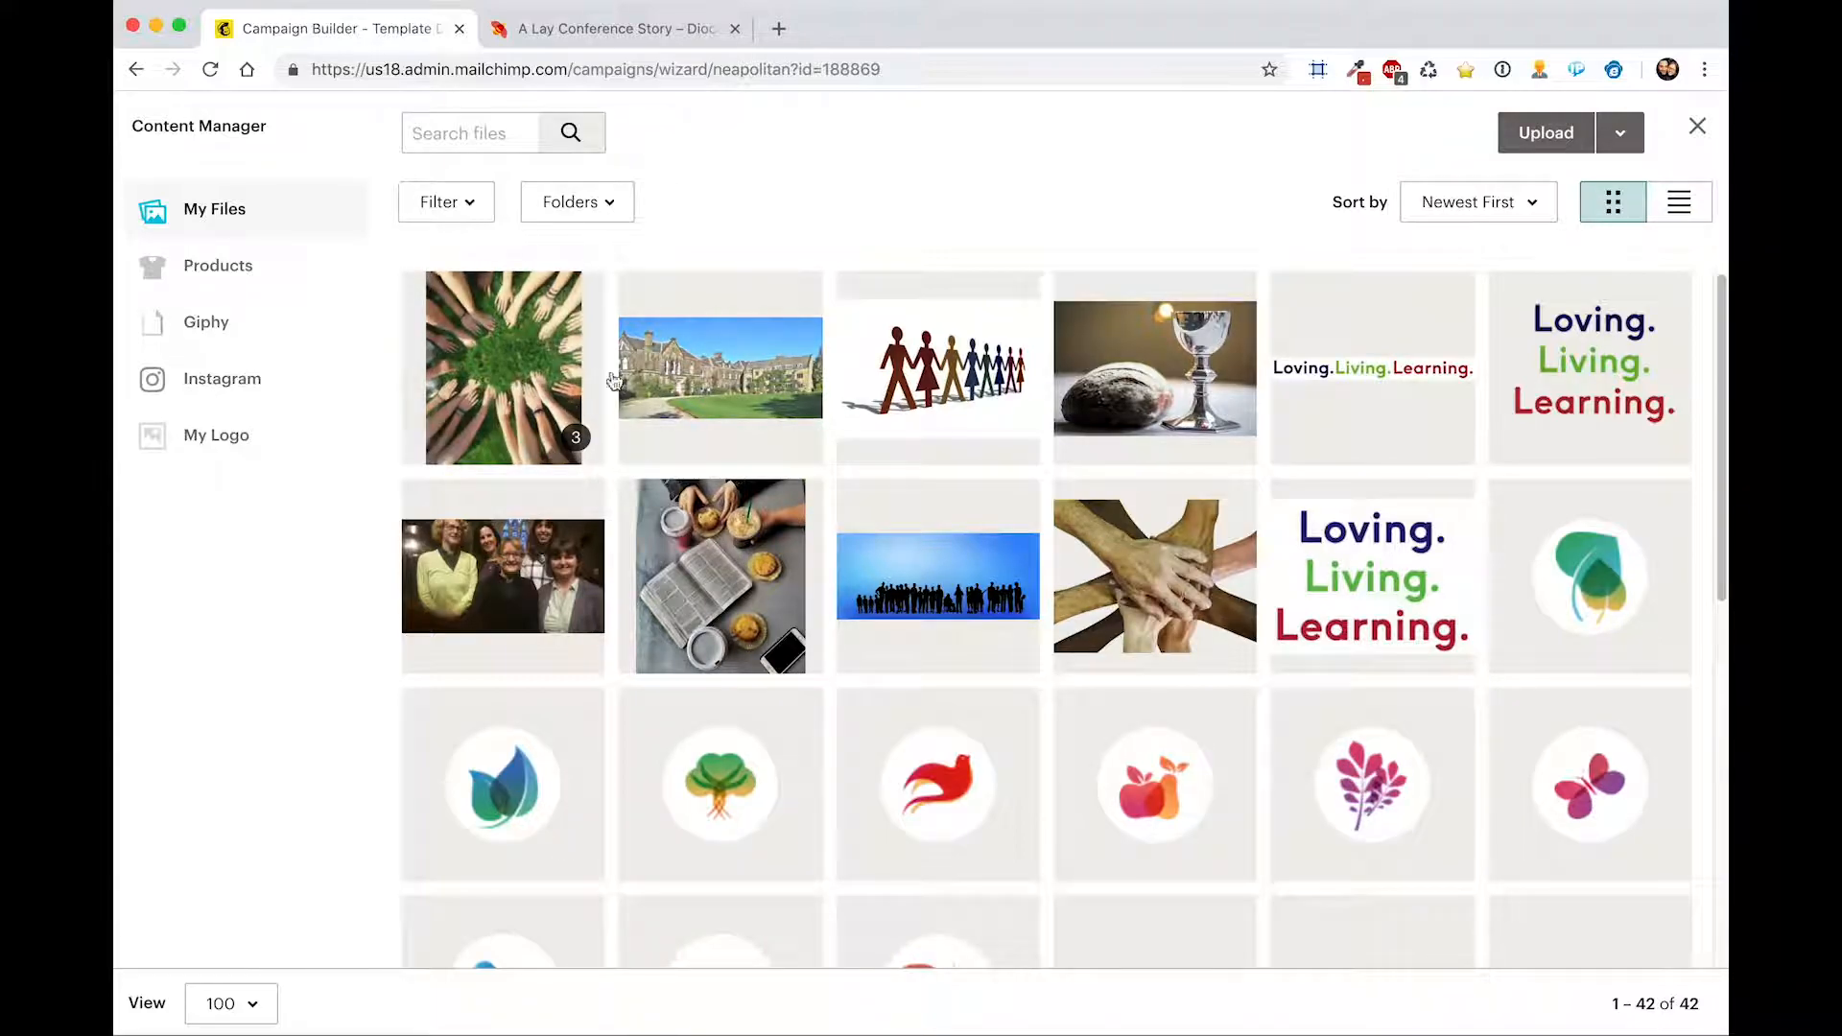
{"action": "left_click", "coordinate": [664, 33]}
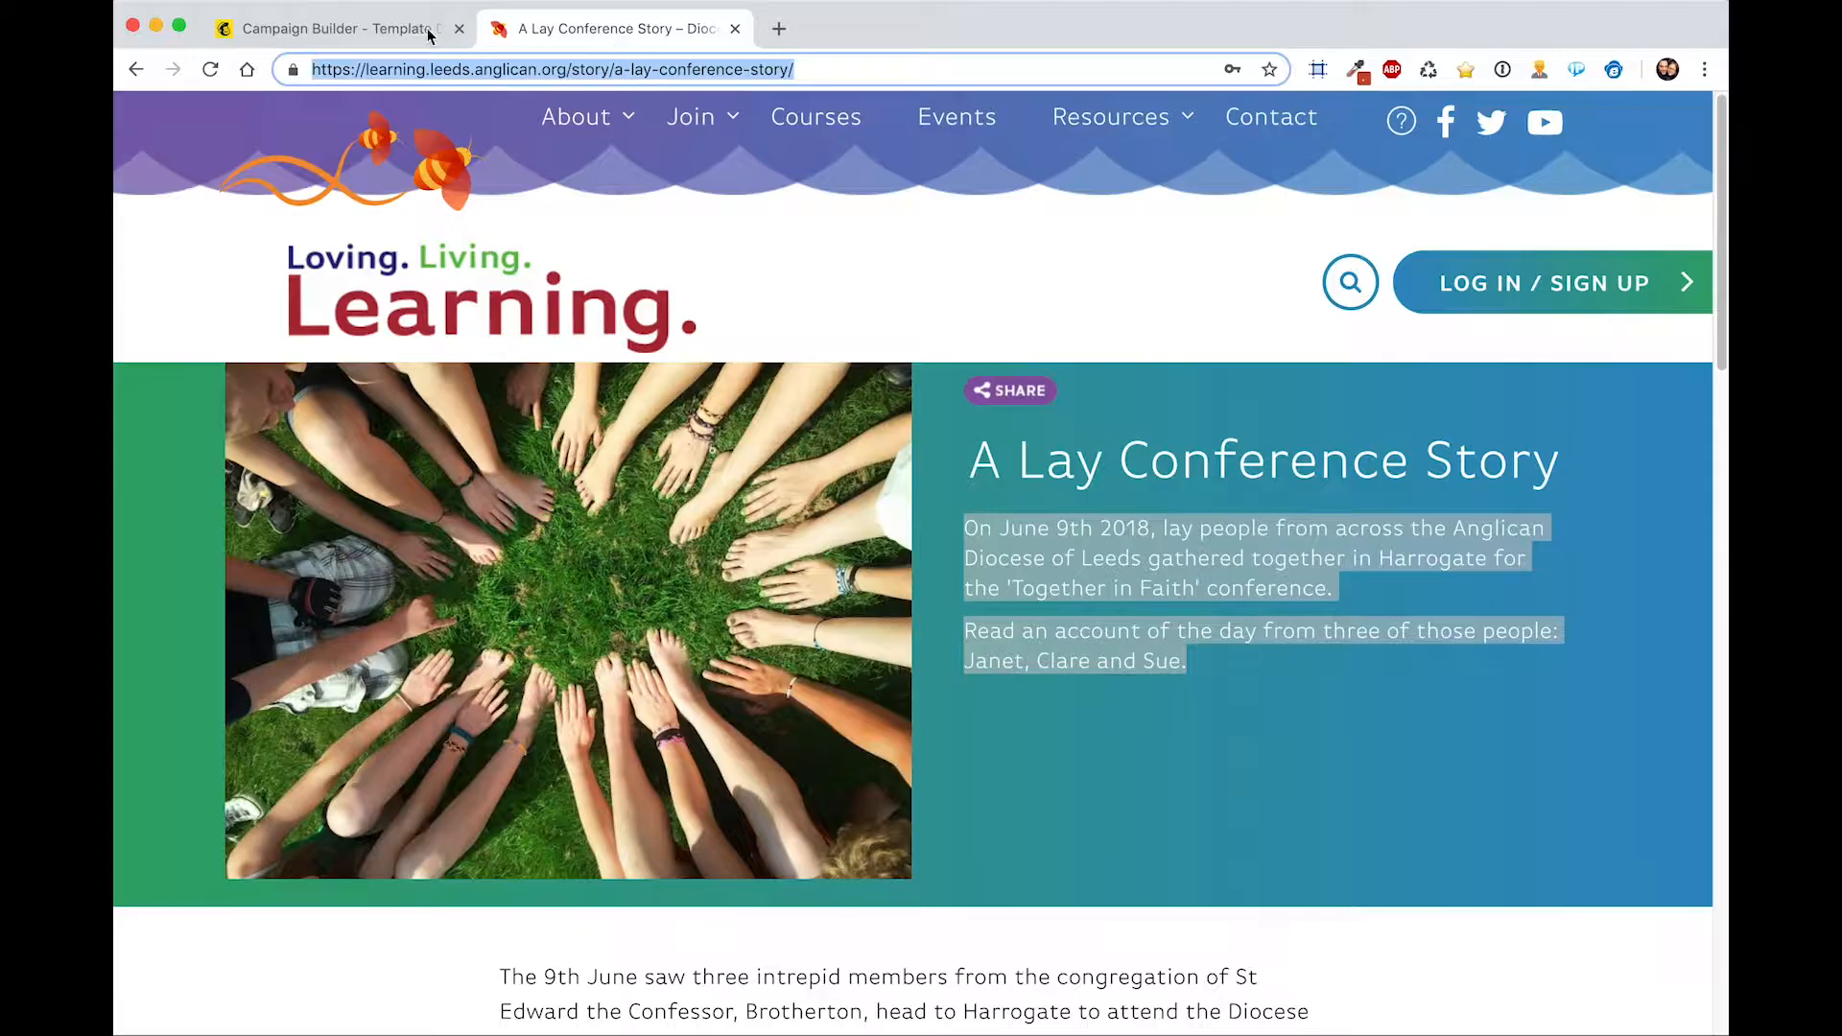
{"action": "left_click", "coordinate": [382, 42]}
{"action": "left_click", "coordinate": [516, 393]}
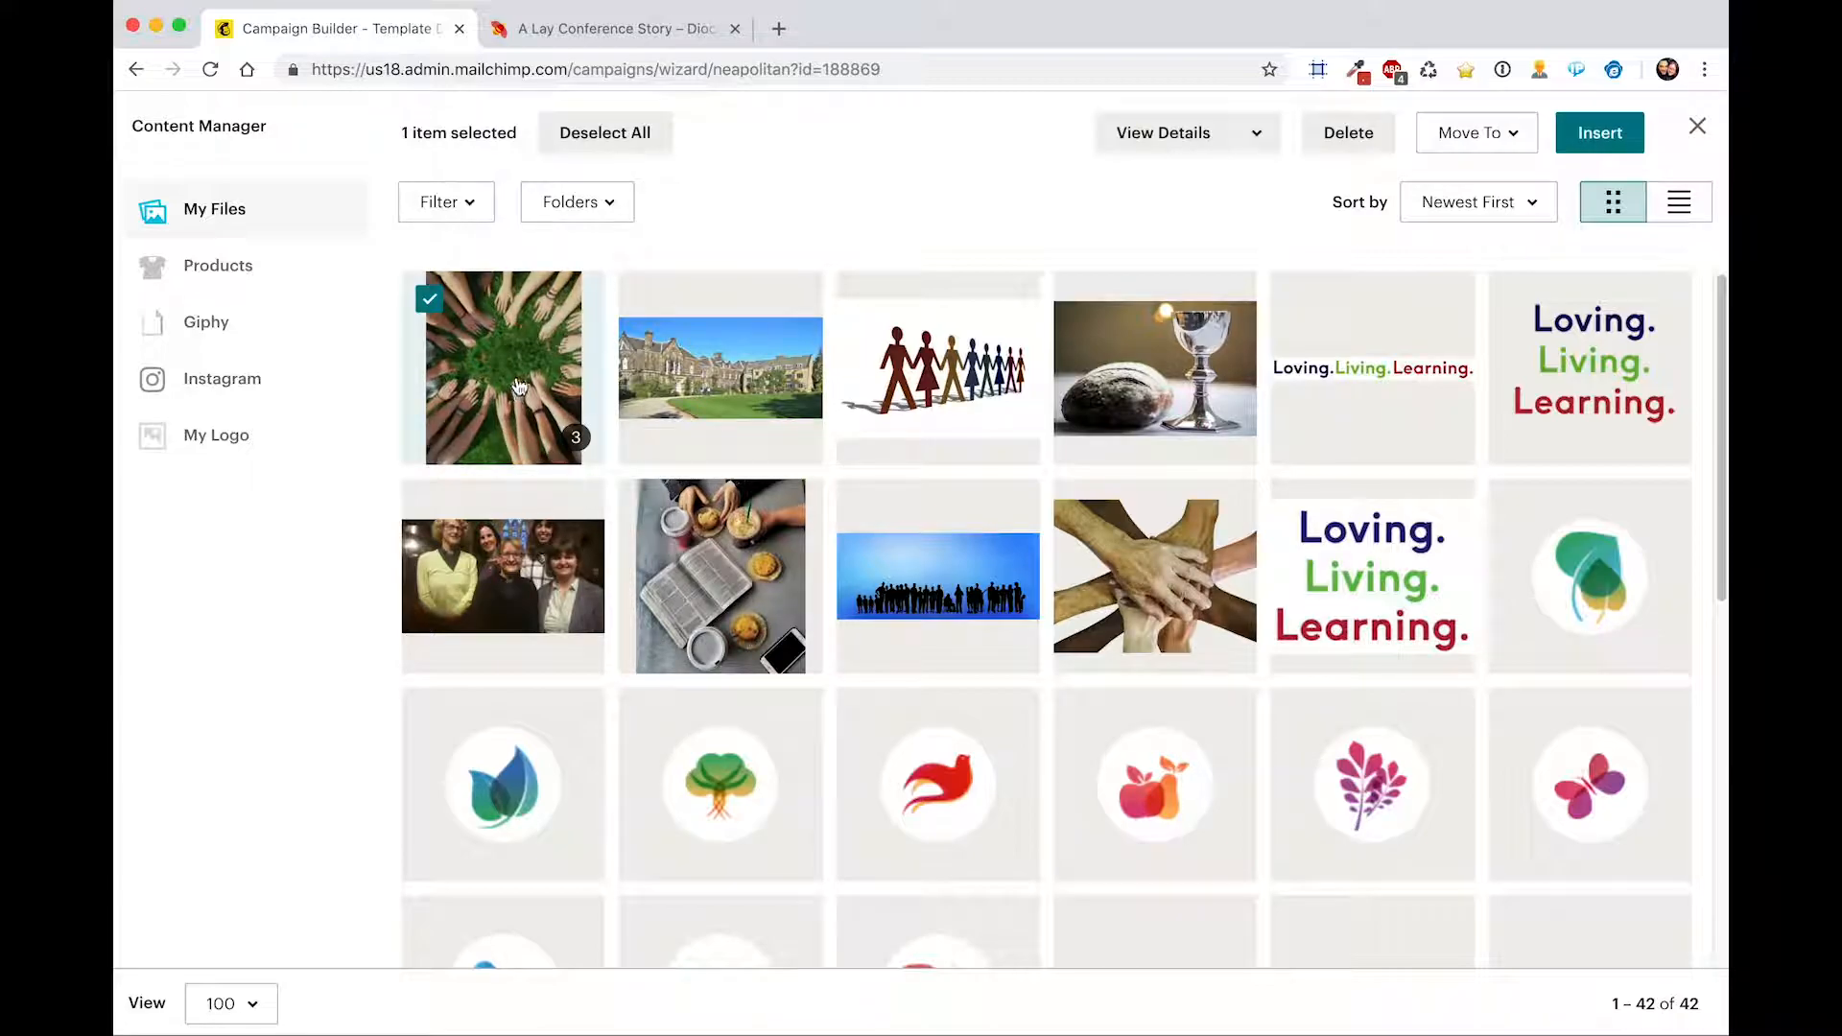
{"action": "left_click", "coordinate": [1620, 139]}
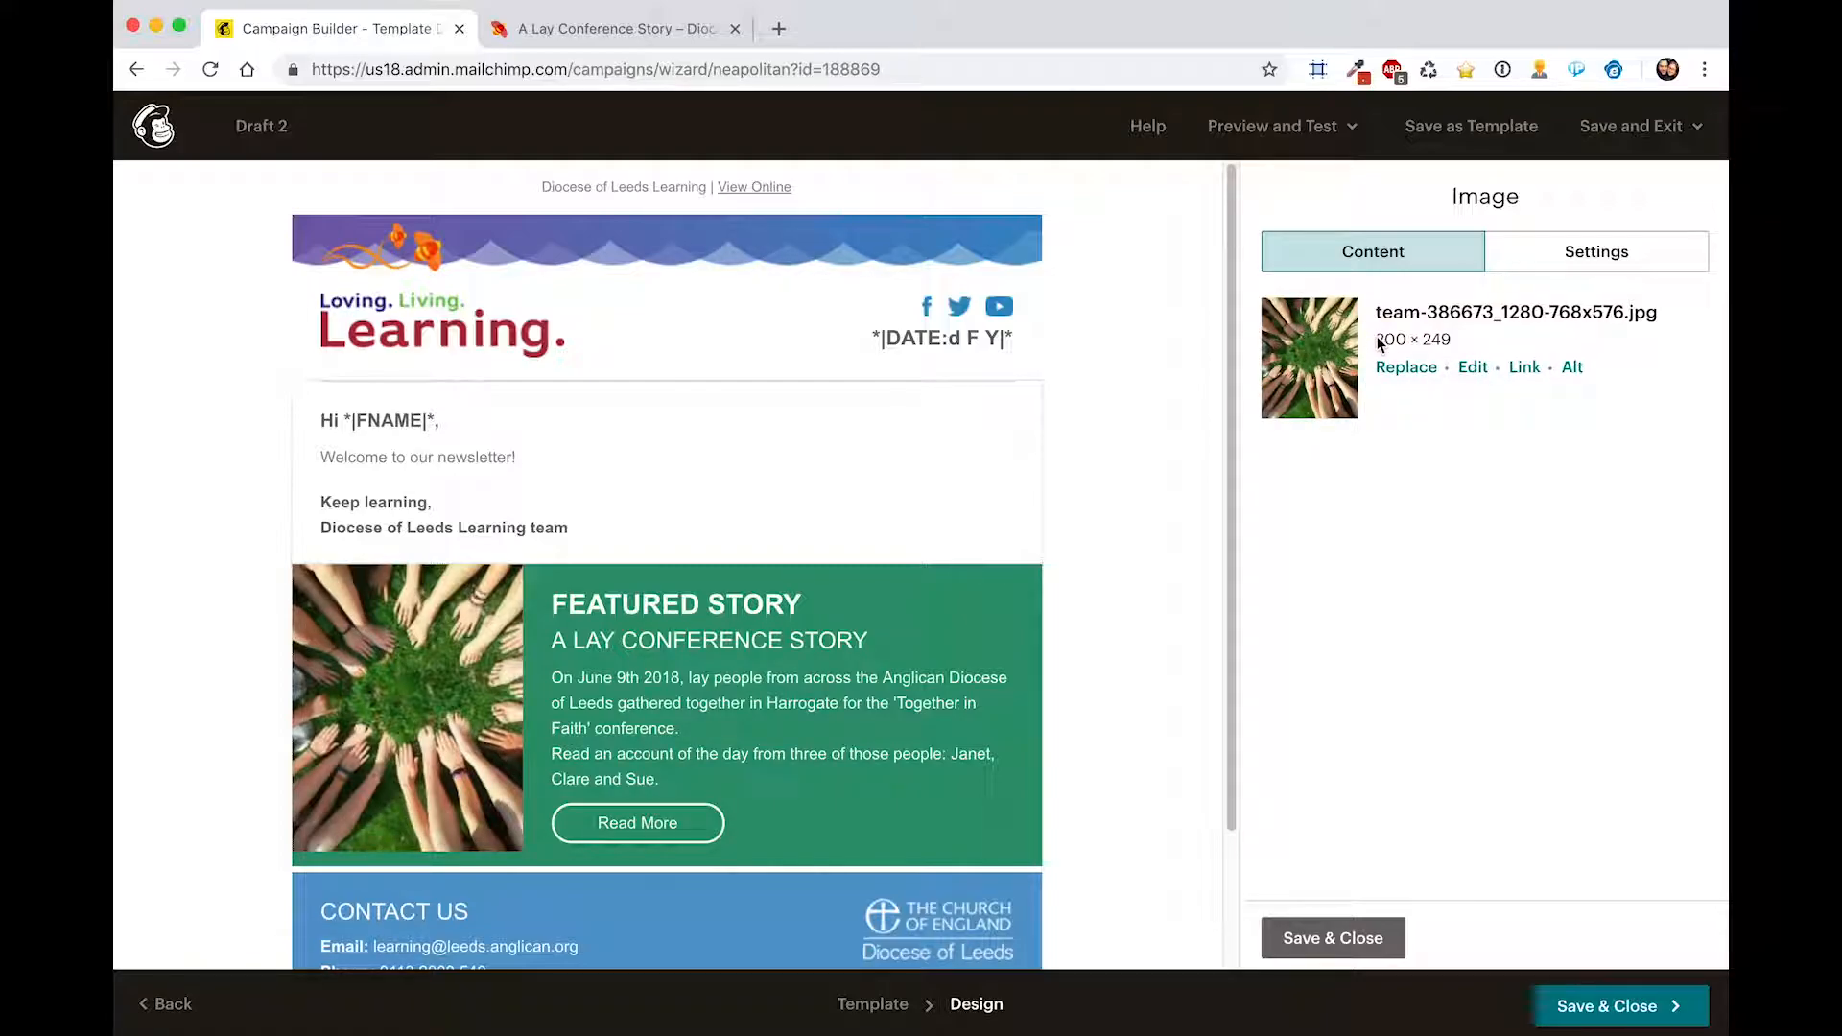
- Examine the crop and dimension settings for the featured story's image against the story page's photo, and leave the image editor without saving
{"action": "left_click", "coordinate": [1476, 374]}
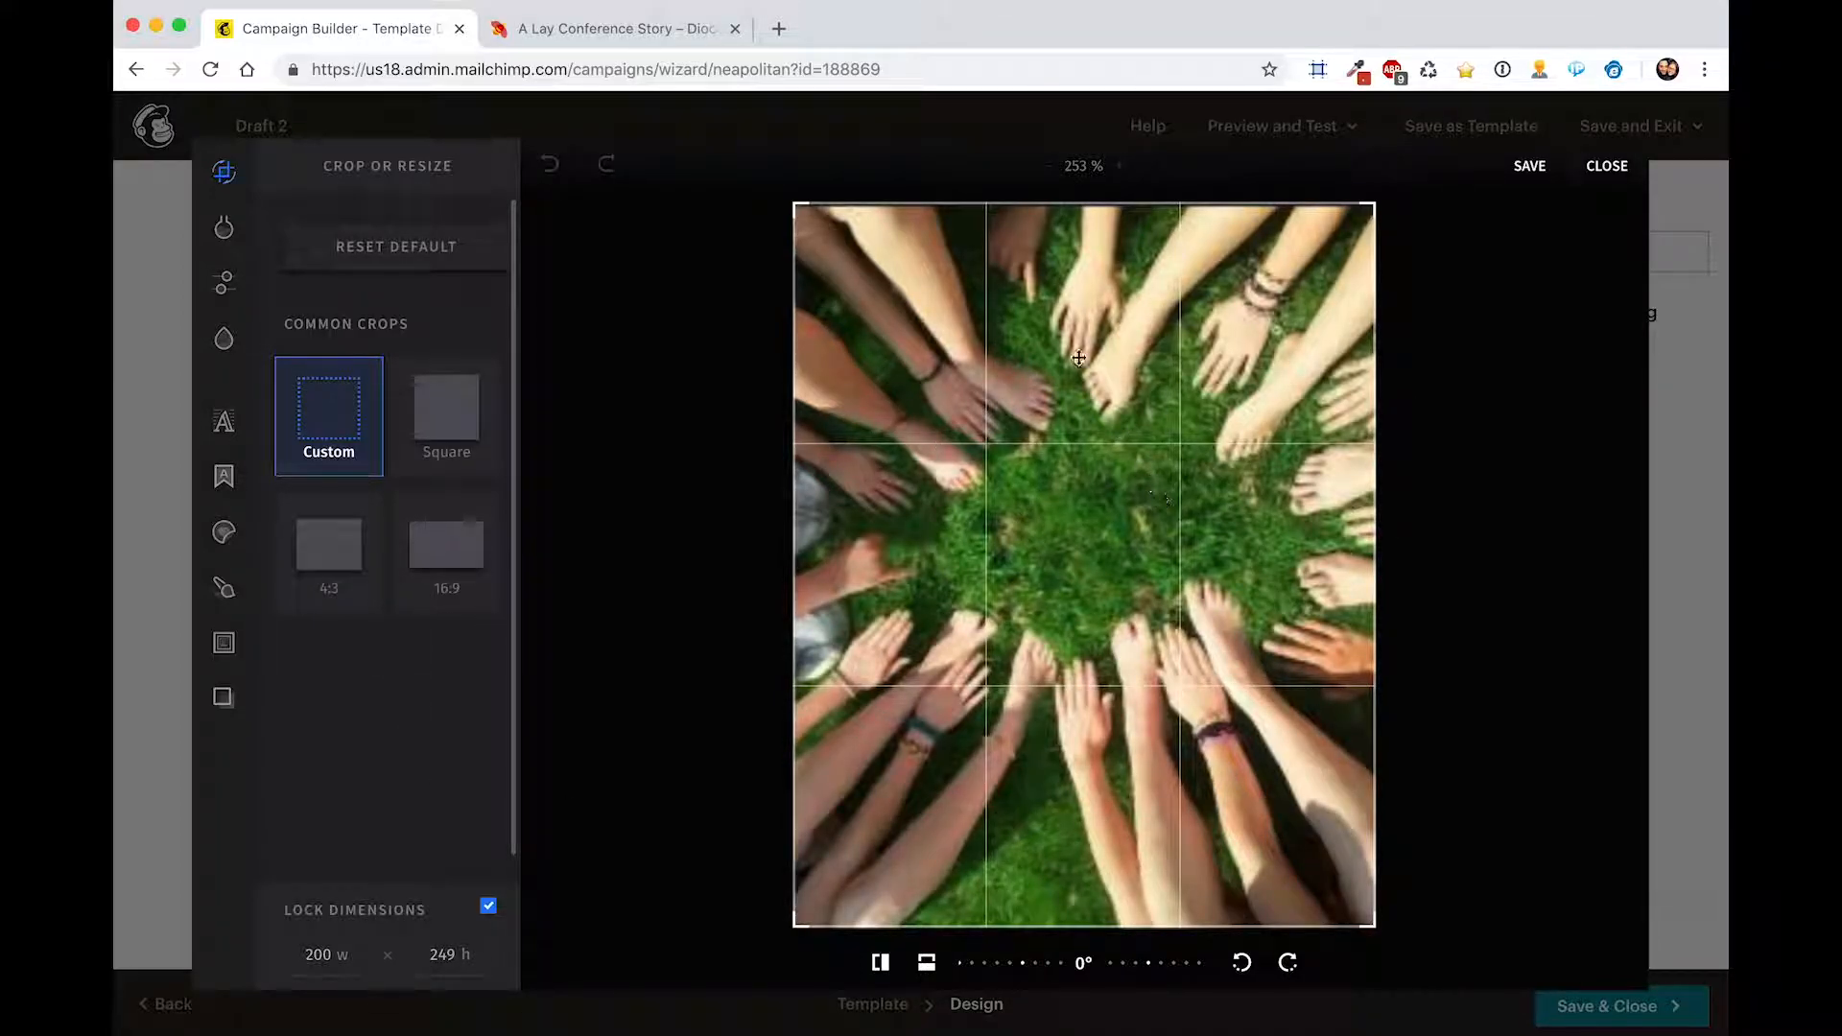
{"action": "left_click", "coordinate": [651, 35]}
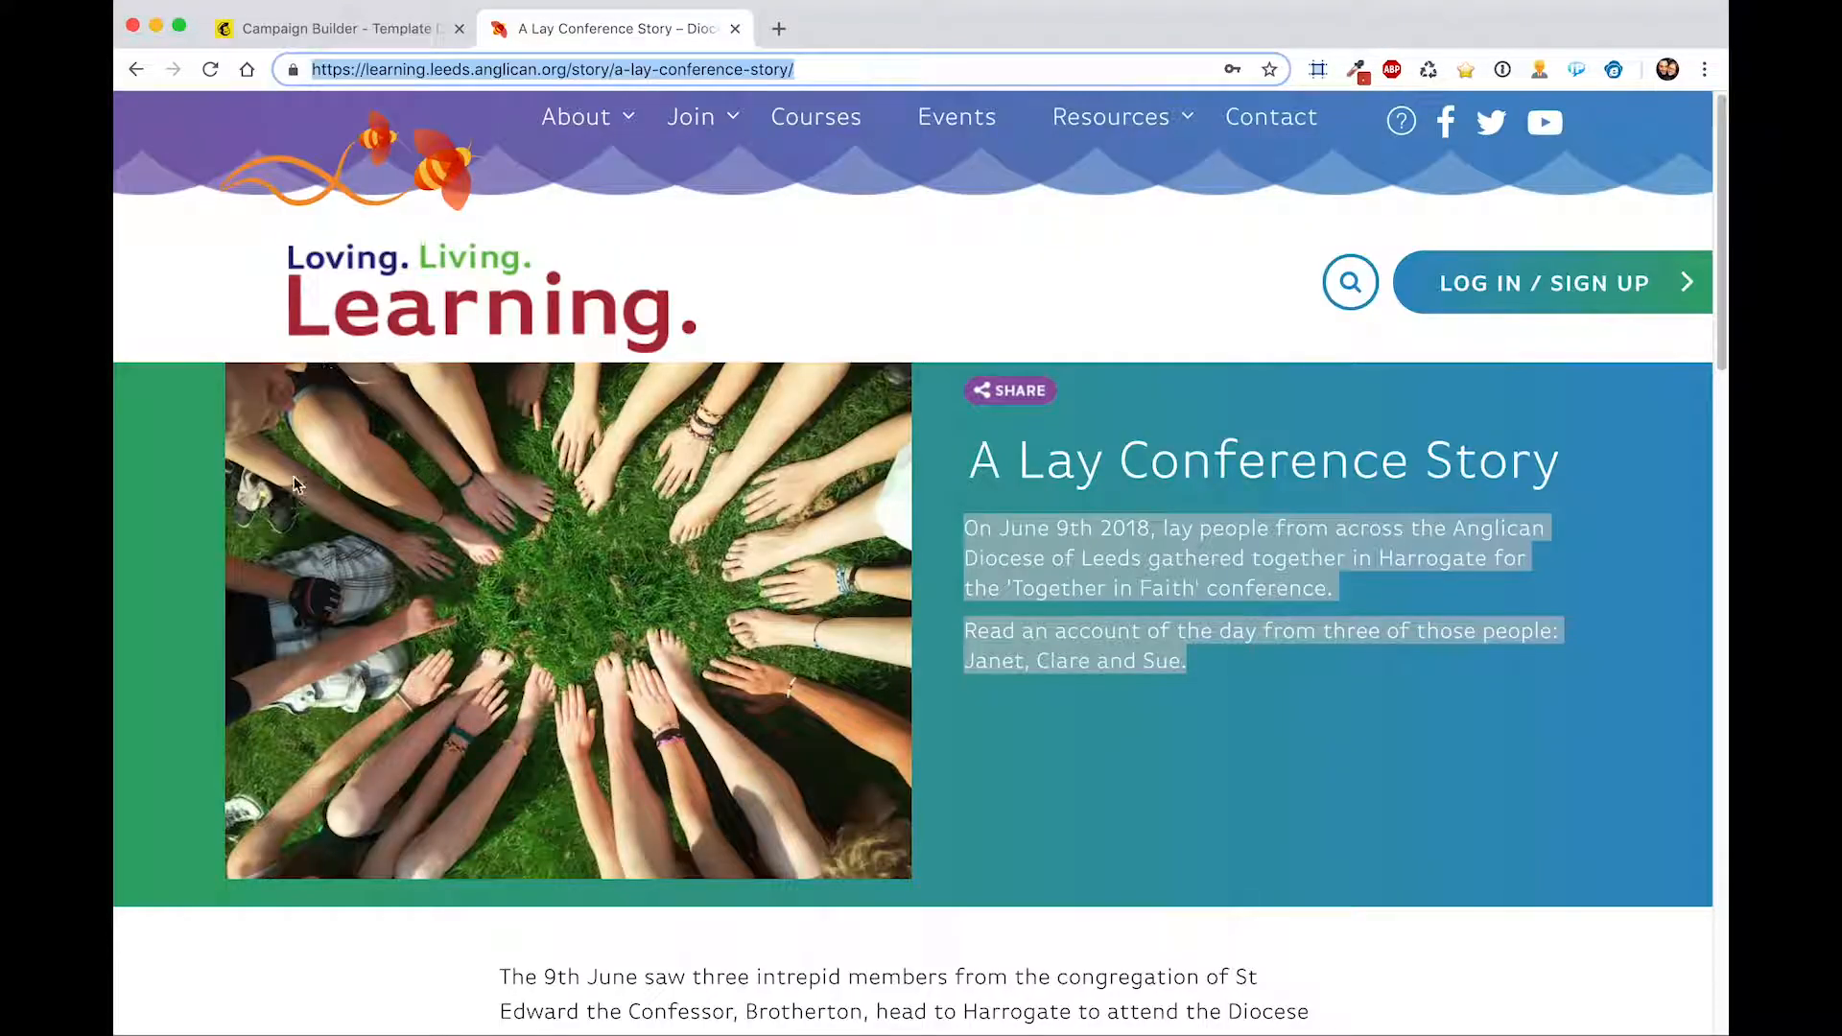
{"action": "left_click", "coordinate": [369, 29]}
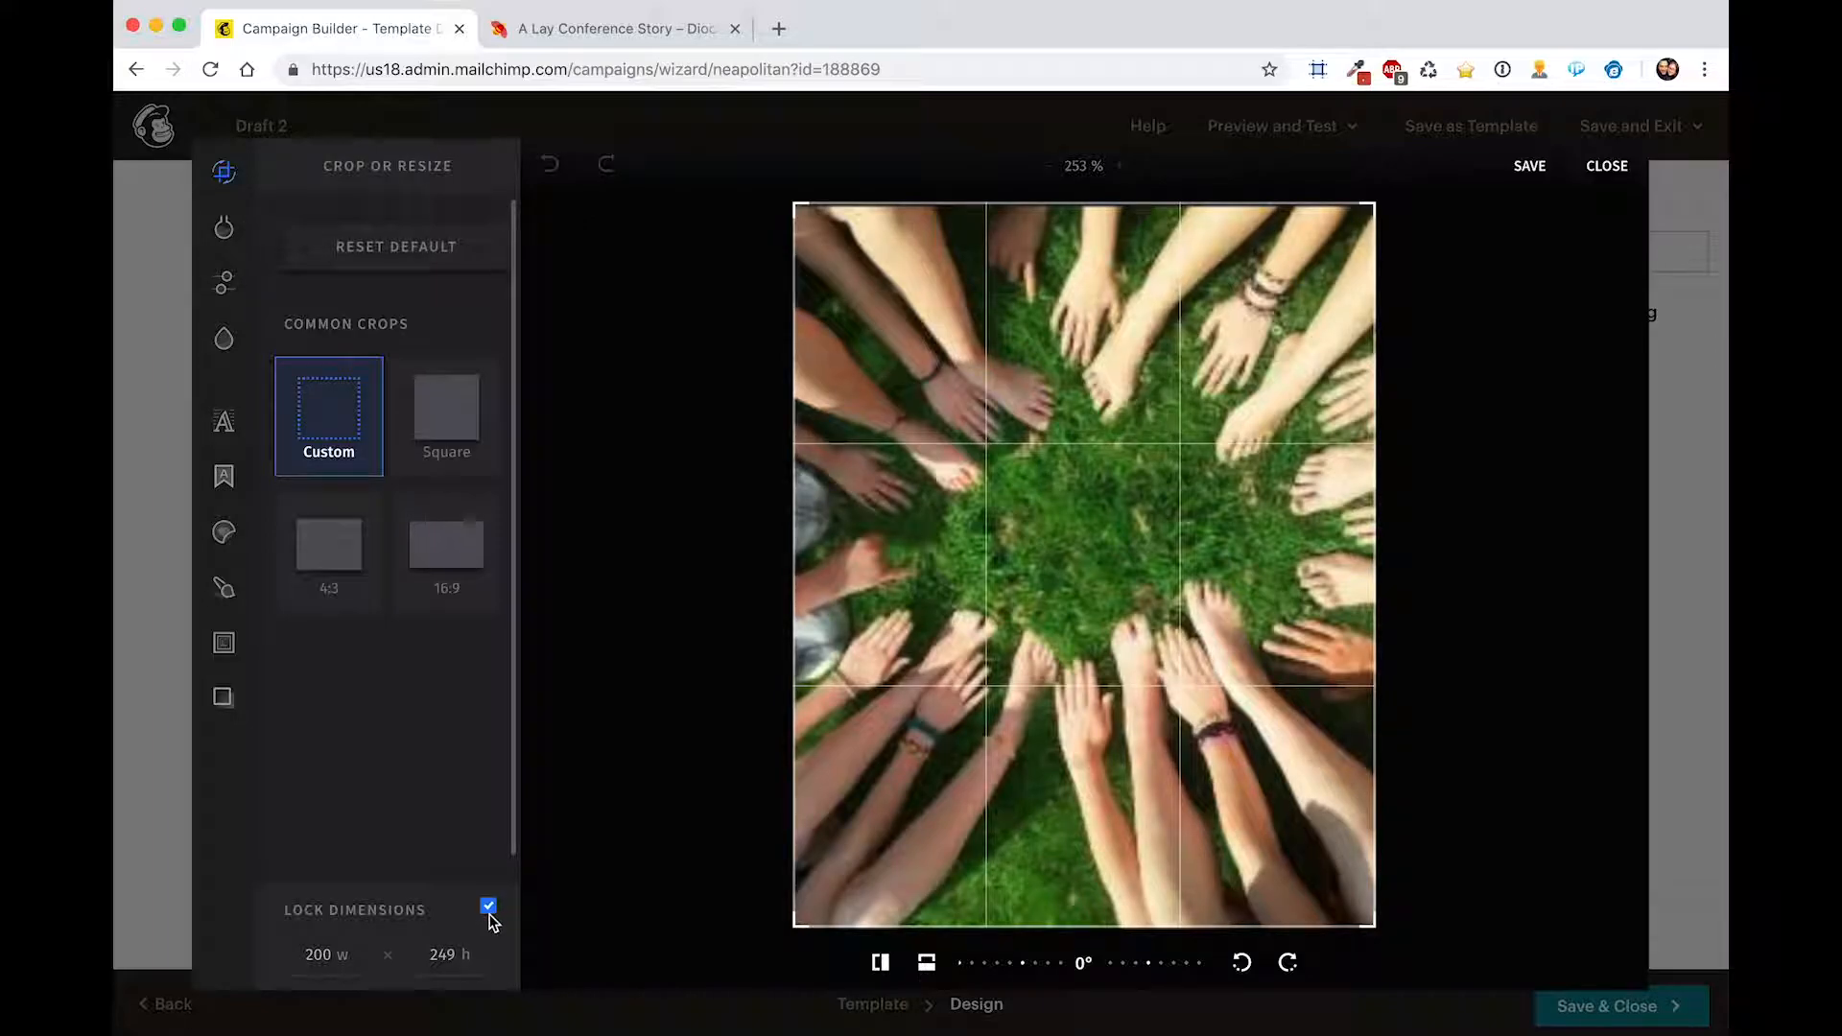
{"action": "left_click_drag", "start_coordinate": [800, 934], "coordinate": [793, 522]}
{"action": "left_click_drag", "start_coordinate": [1372, 533], "coordinate": [1460, 1019]}
{"action": "left_click", "coordinate": [494, 908]}
{"action": "double_click", "coordinate": [335, 956]}
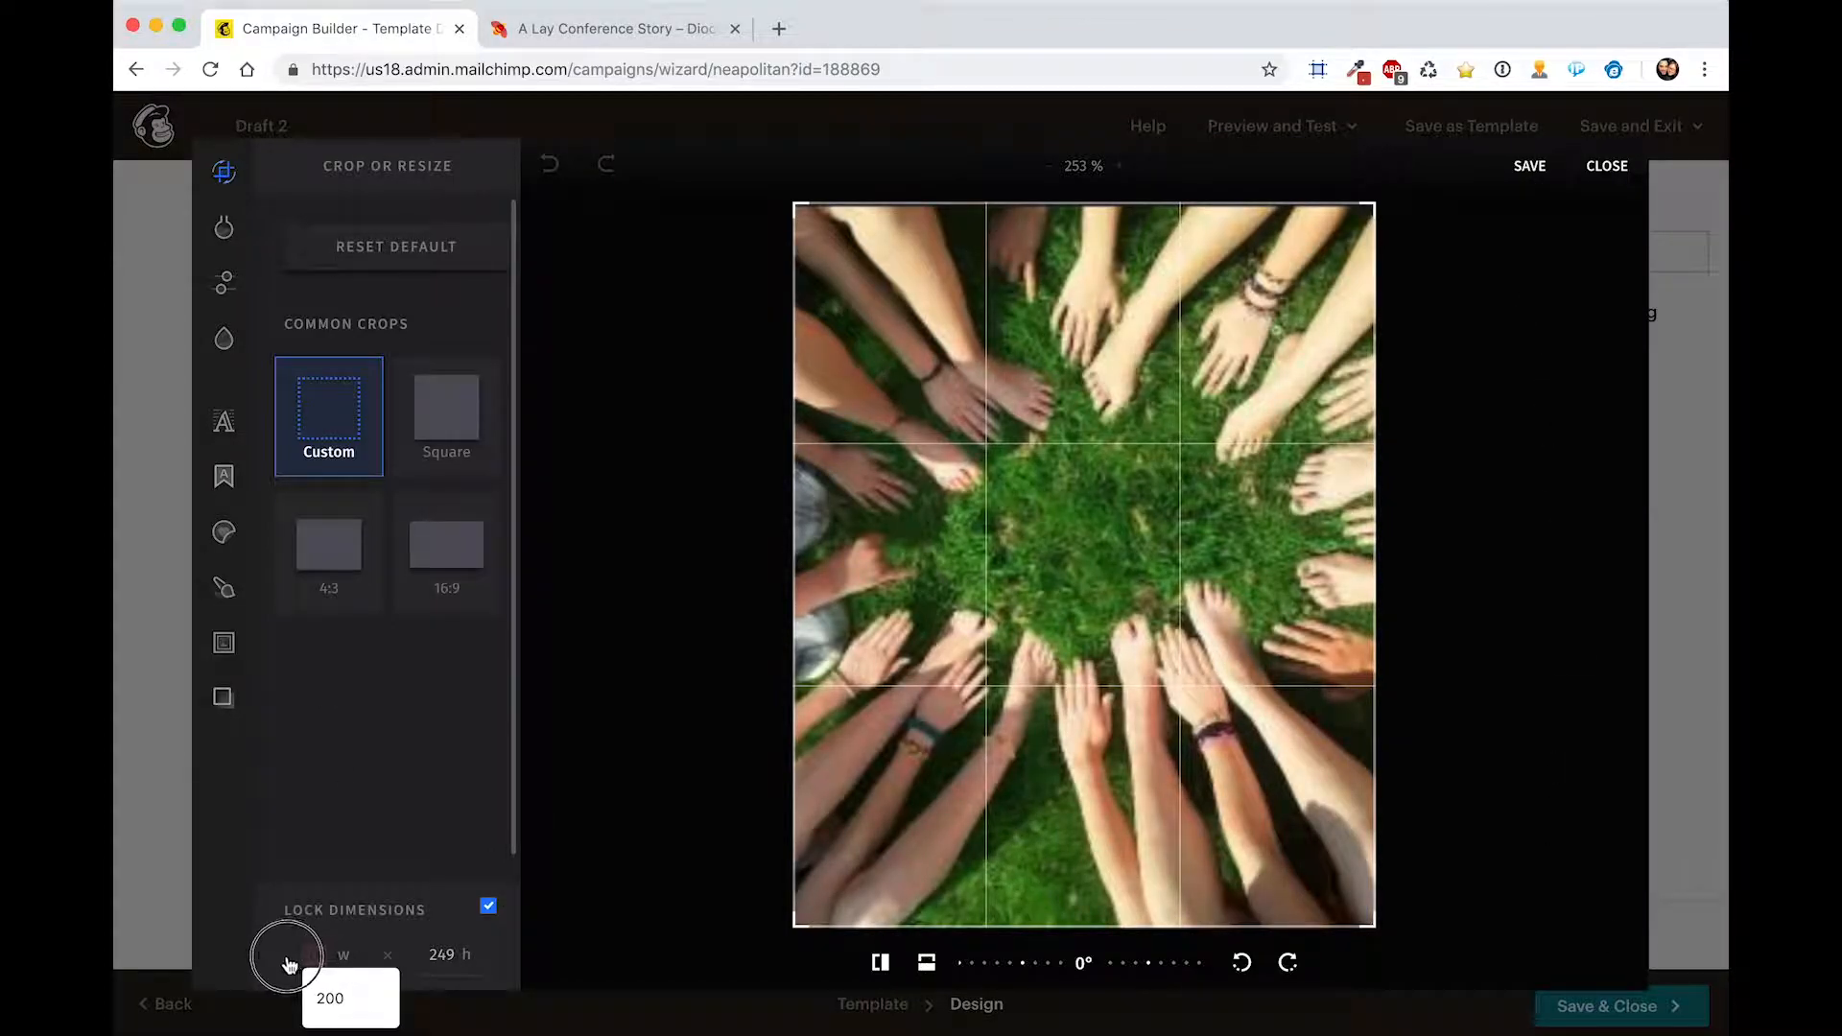
{"action": "left_click", "coordinate": [356, 871]}
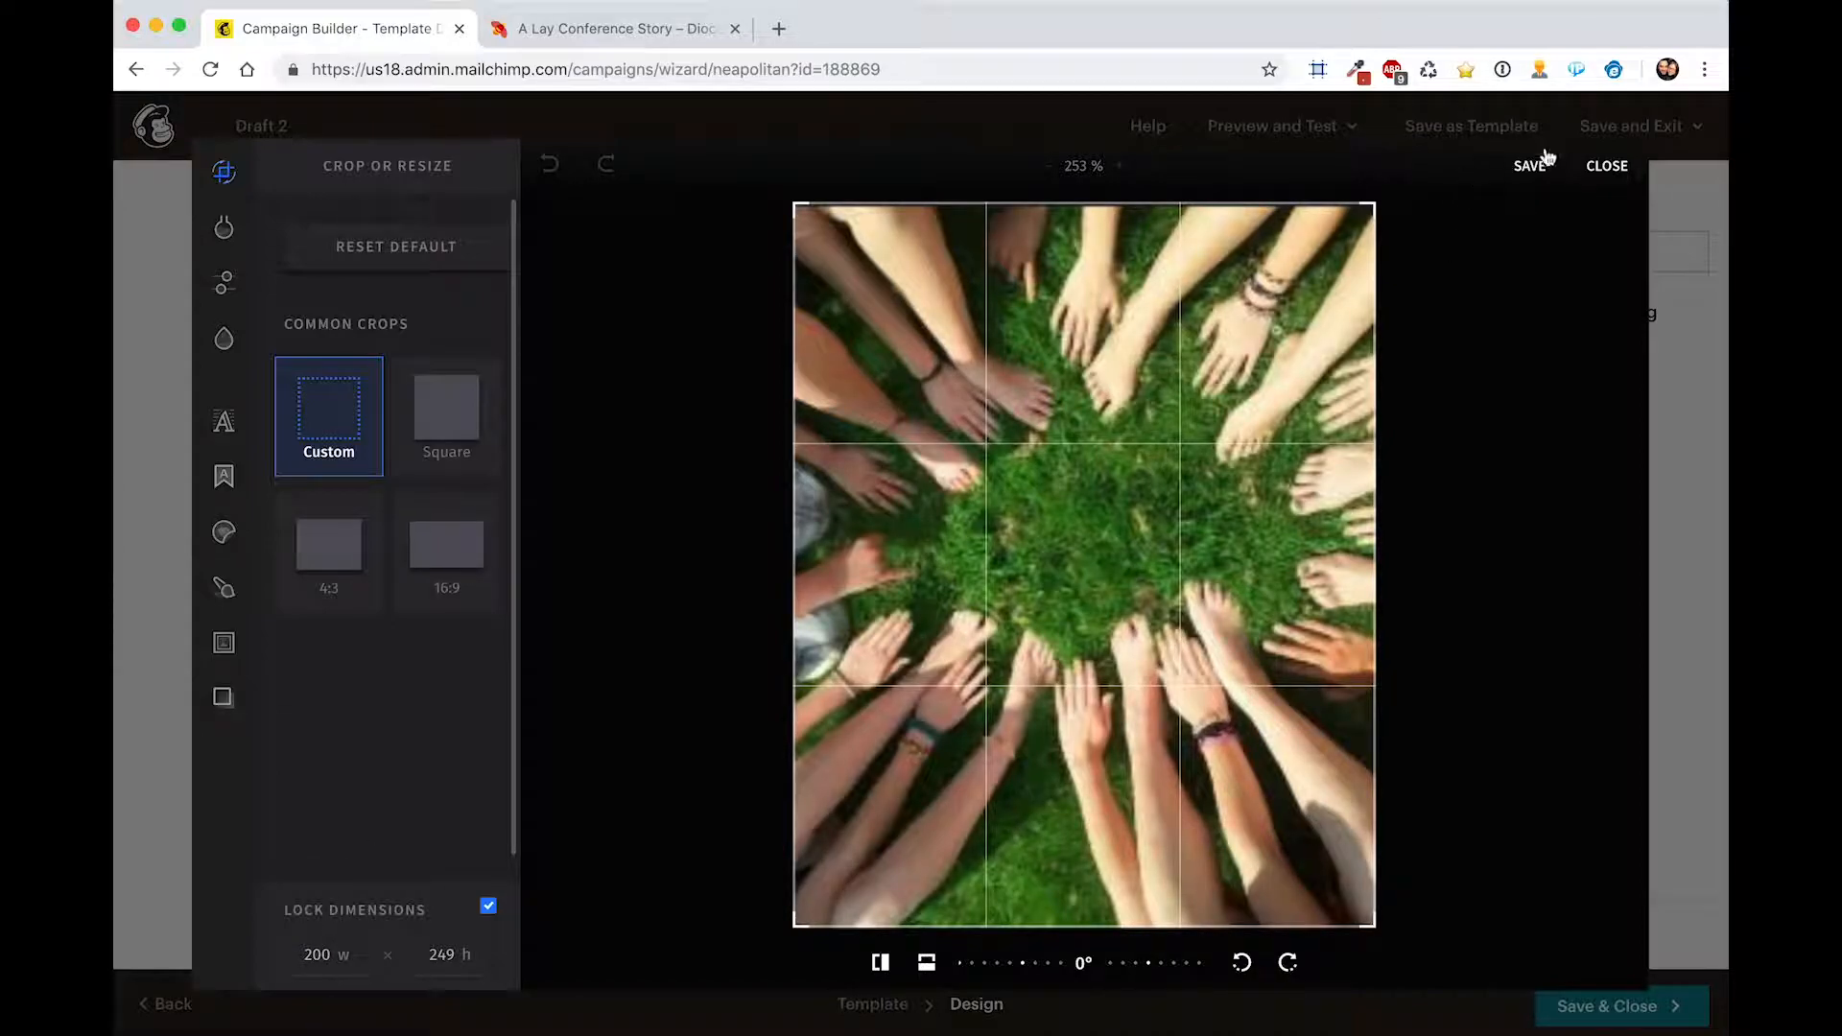
{"action": "left_click", "coordinate": [1608, 167]}
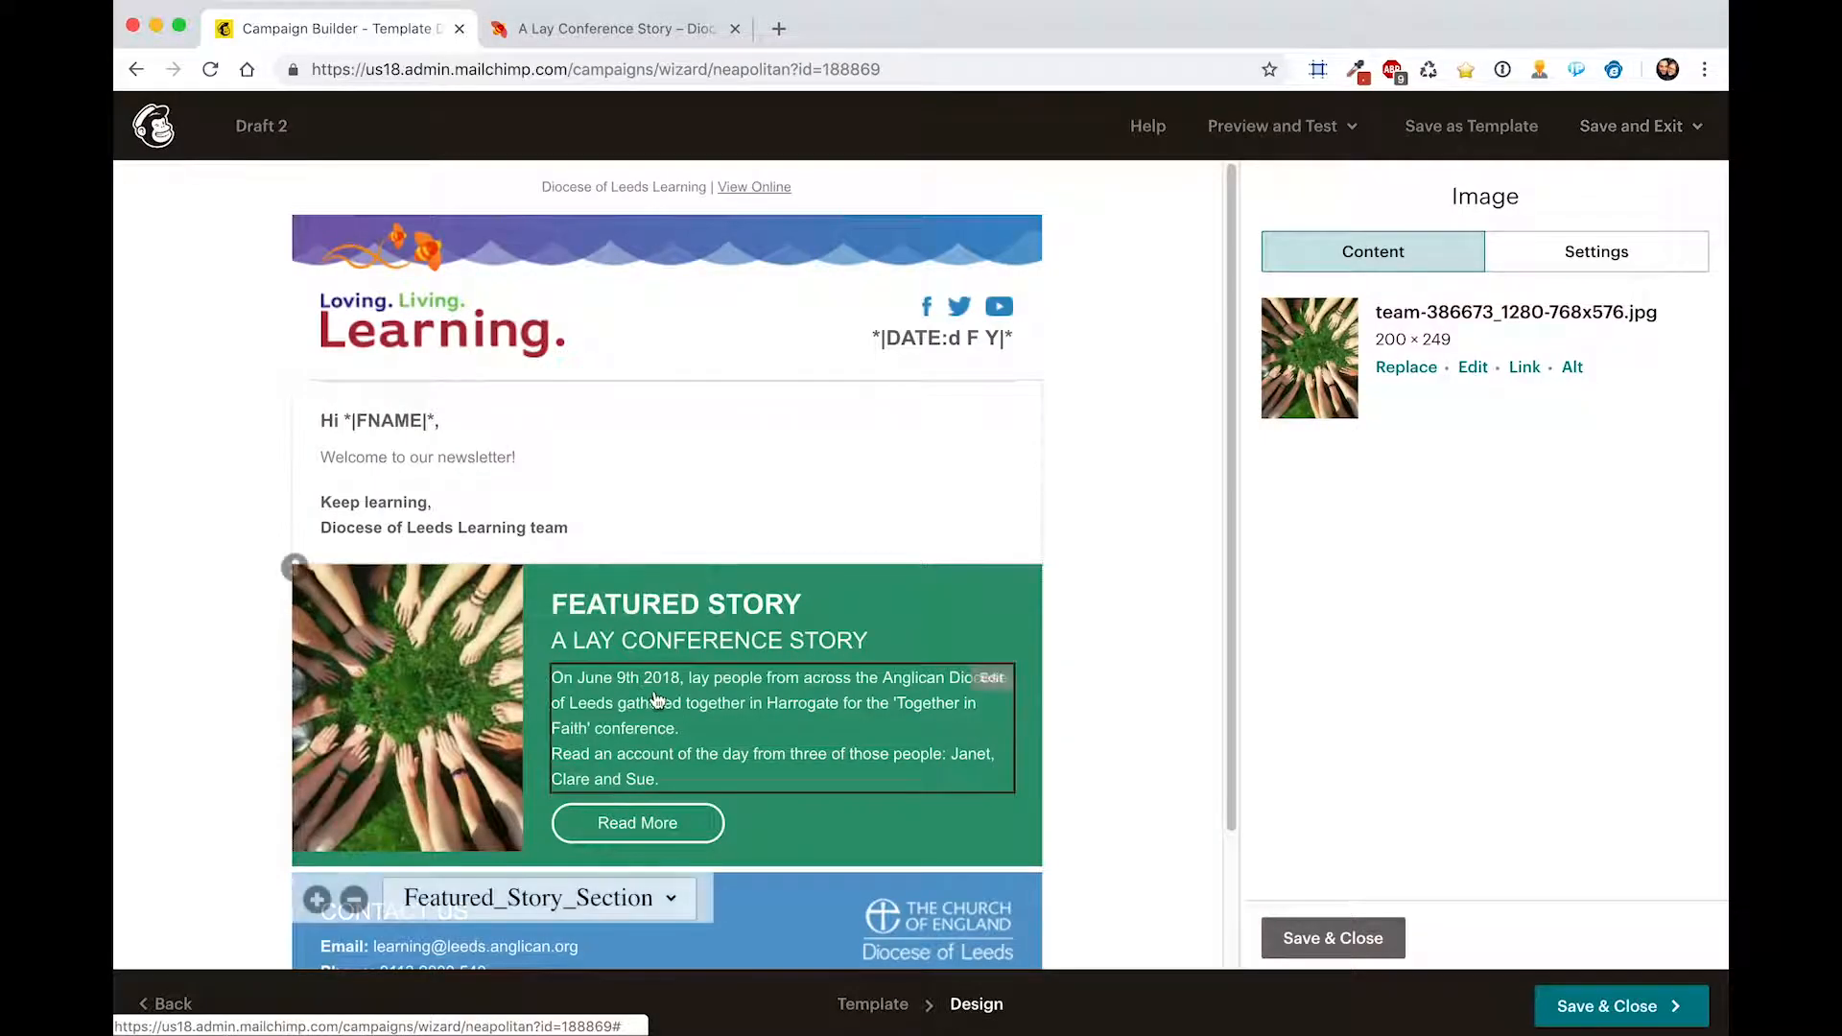
- Set the featured story image's alt text to "A Lay Conference Story", copied from the story web page, and save the image settings
{"action": "left_click", "coordinate": [1574, 369]}
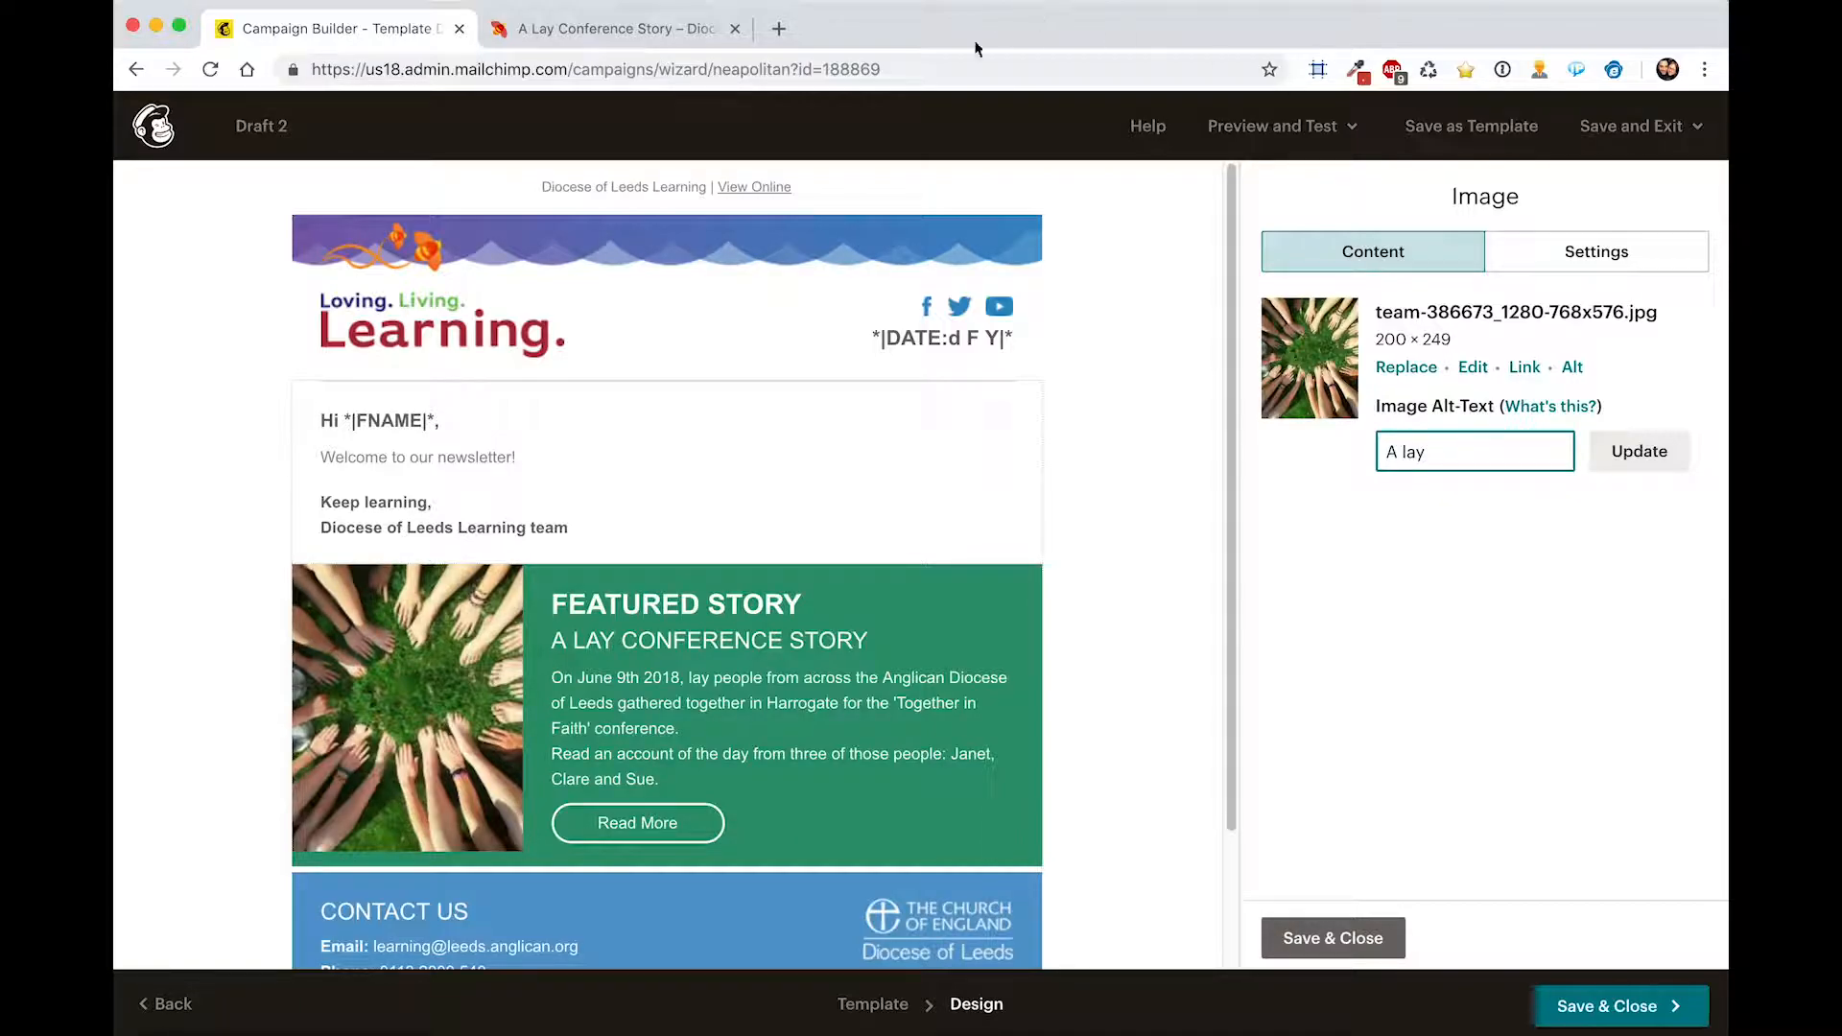
{"action": "left_click", "coordinate": [614, 29]}
{"action": "left_click", "coordinate": [1286, 462]}
{"action": "left_click_drag", "start_coordinate": [1516, 465], "coordinate": [980, 477]}
{"action": "key", "text": "super+c"}
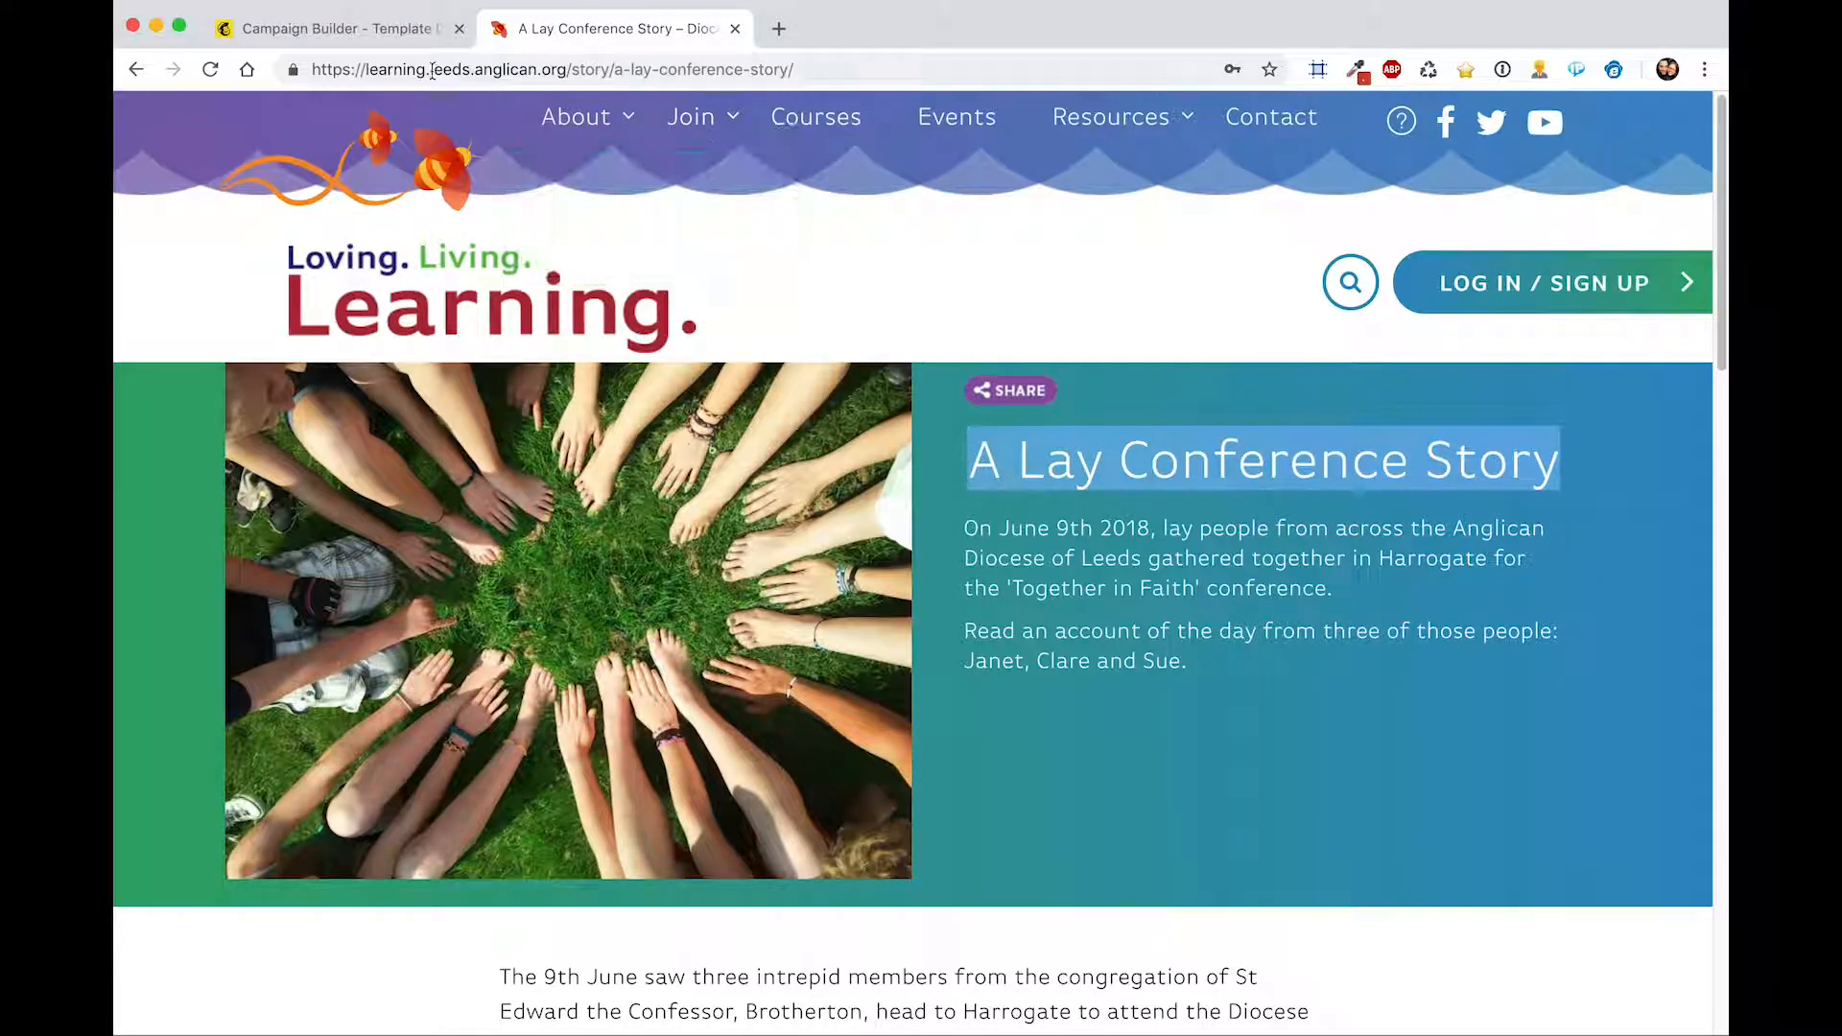
{"action": "left_click", "coordinate": [389, 30]}
{"action": "key", "text": "super+v"}
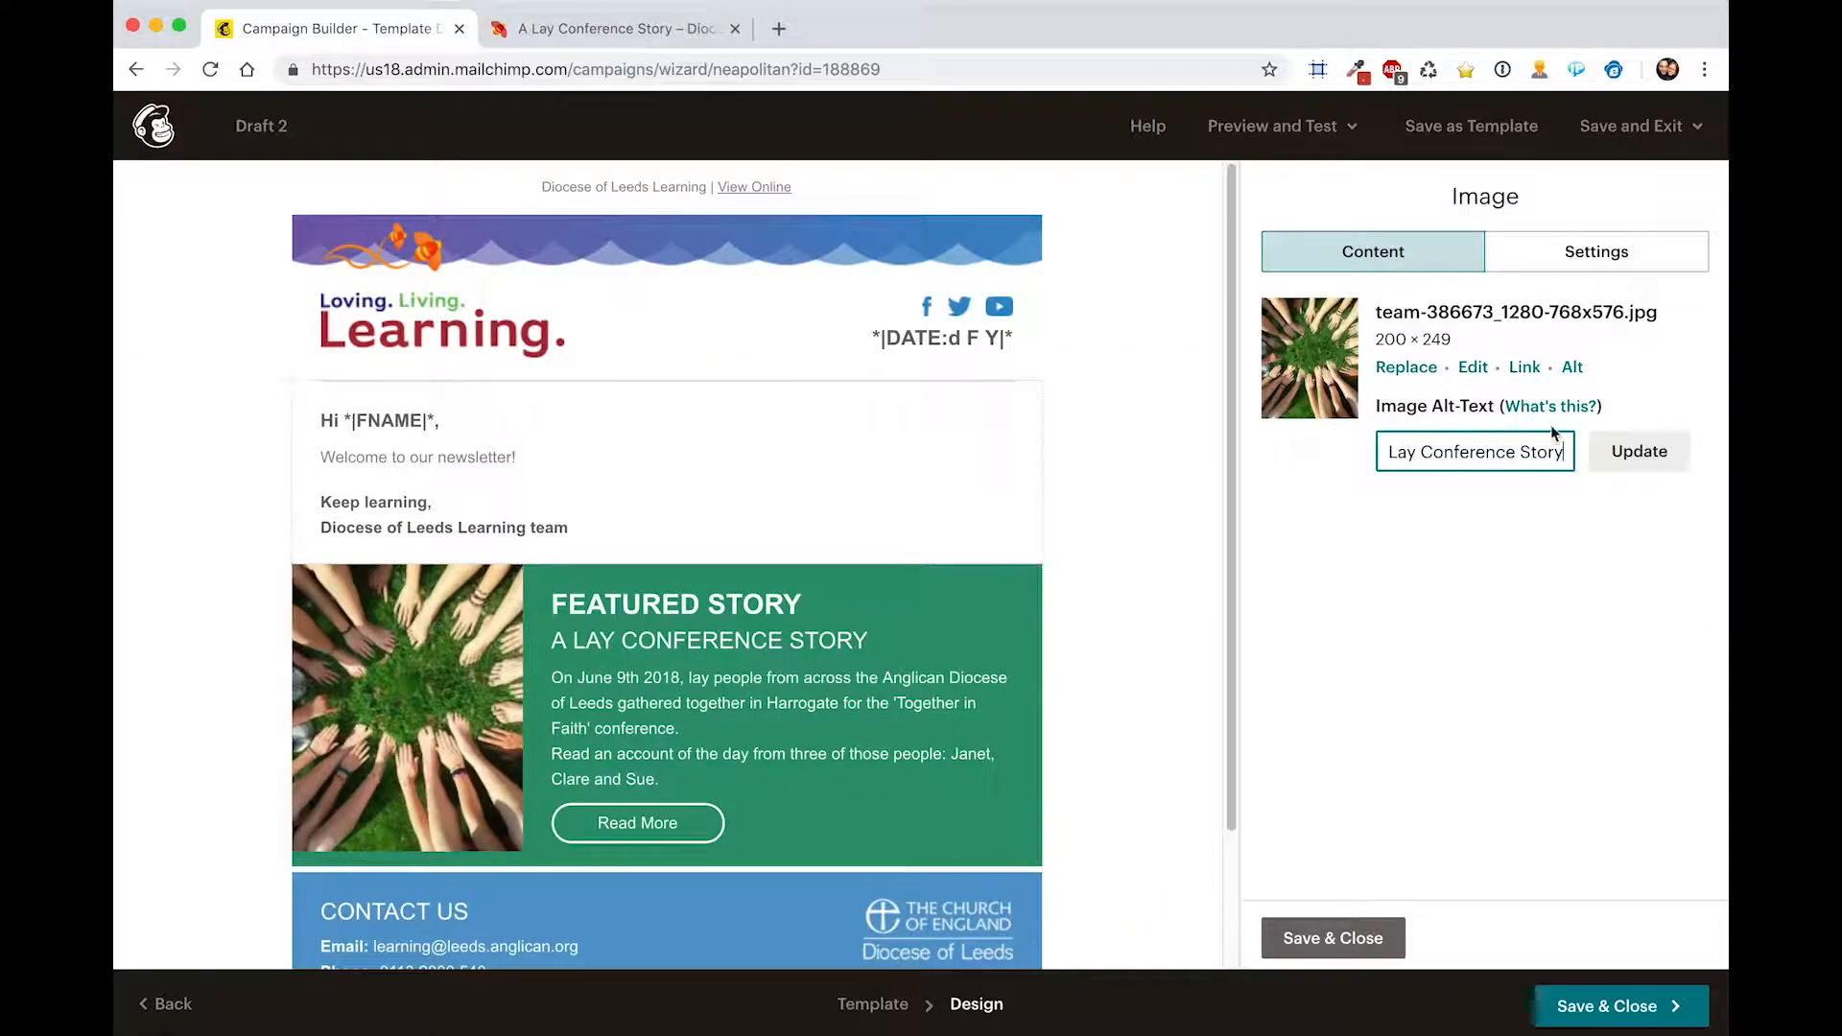
{"action": "left_click", "coordinate": [1637, 457]}
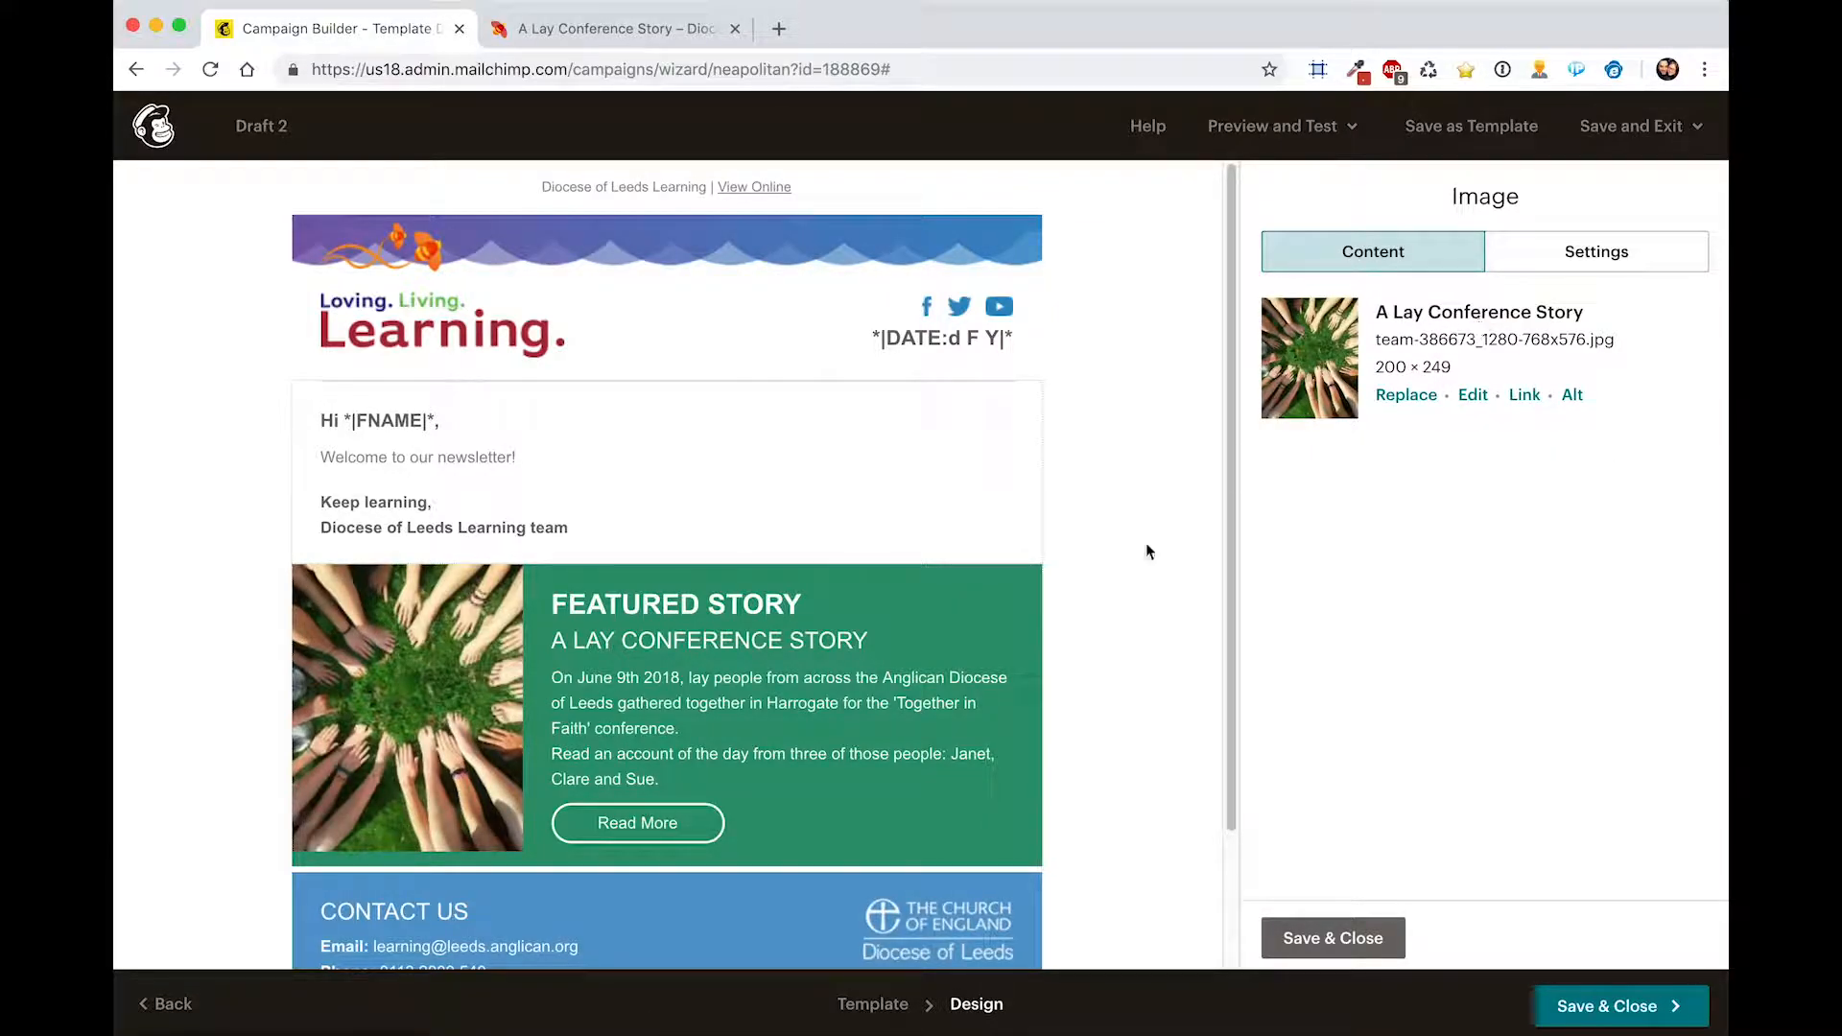
{"action": "scroll", "coordinate": [1150, 706], "scroll_direction": "down", "scroll_amount": 2}
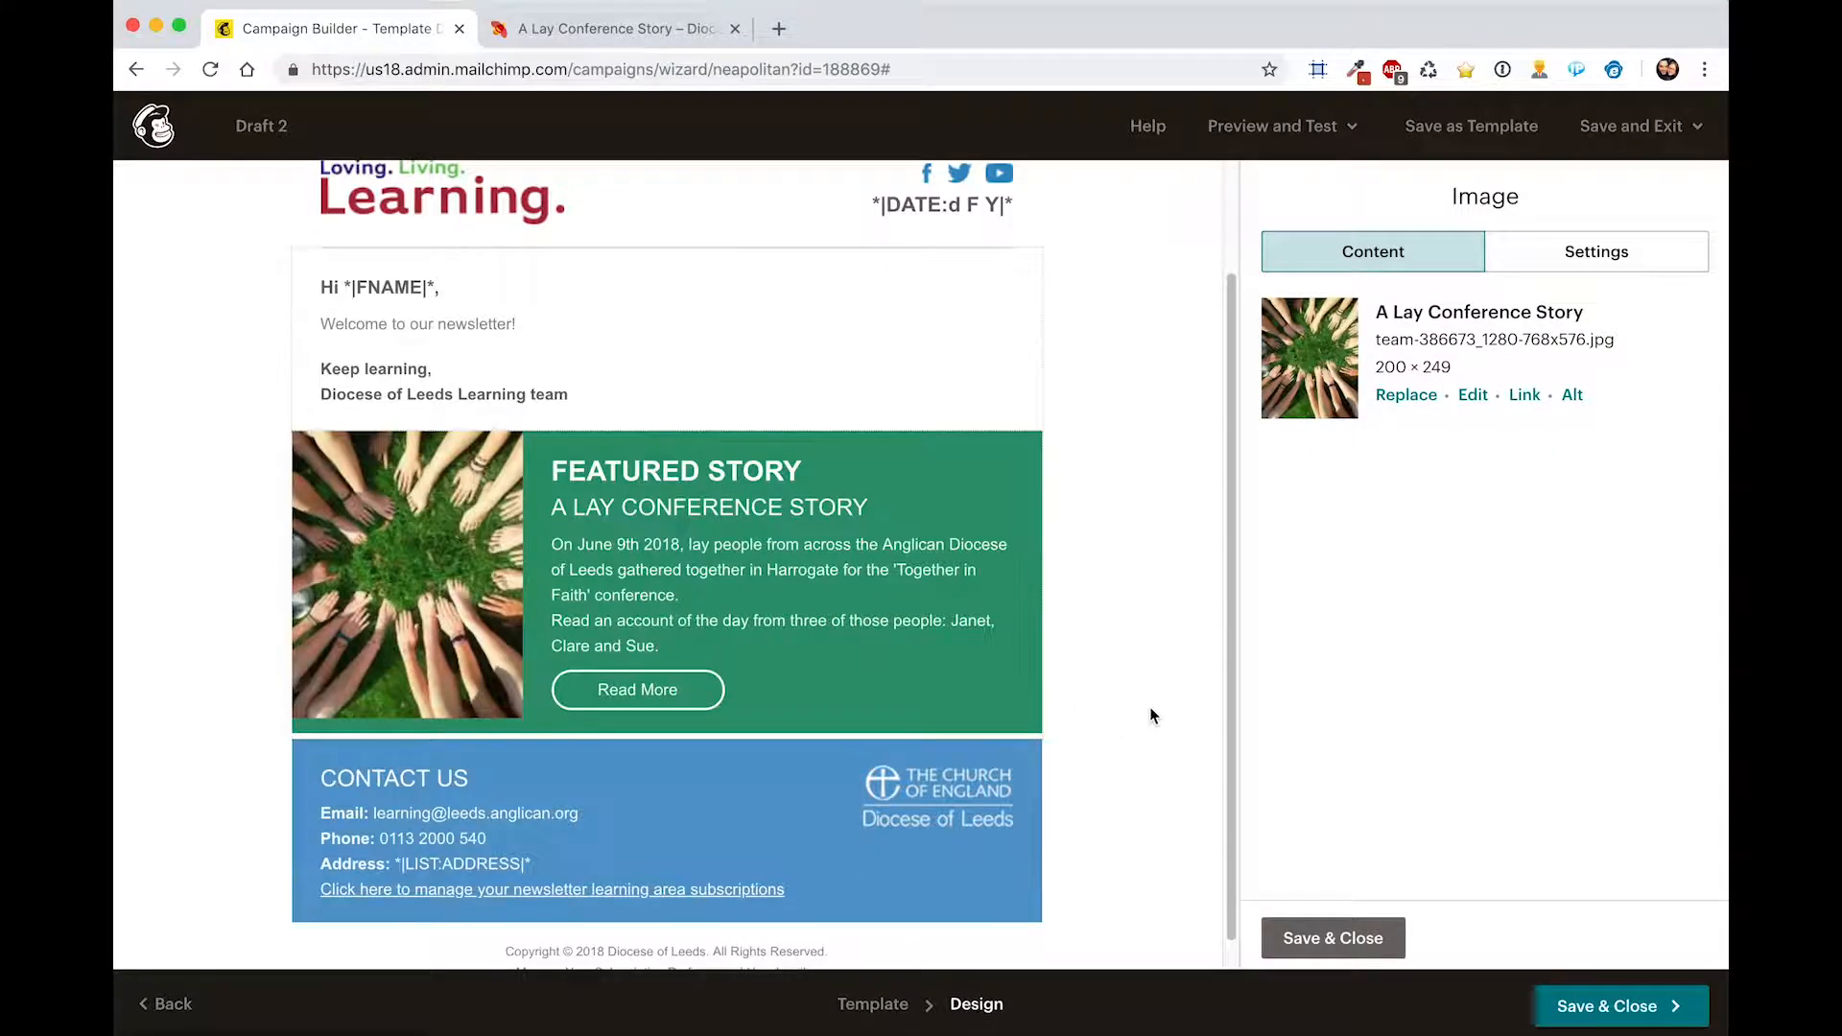
{"action": "left_click", "coordinate": [1333, 937]}
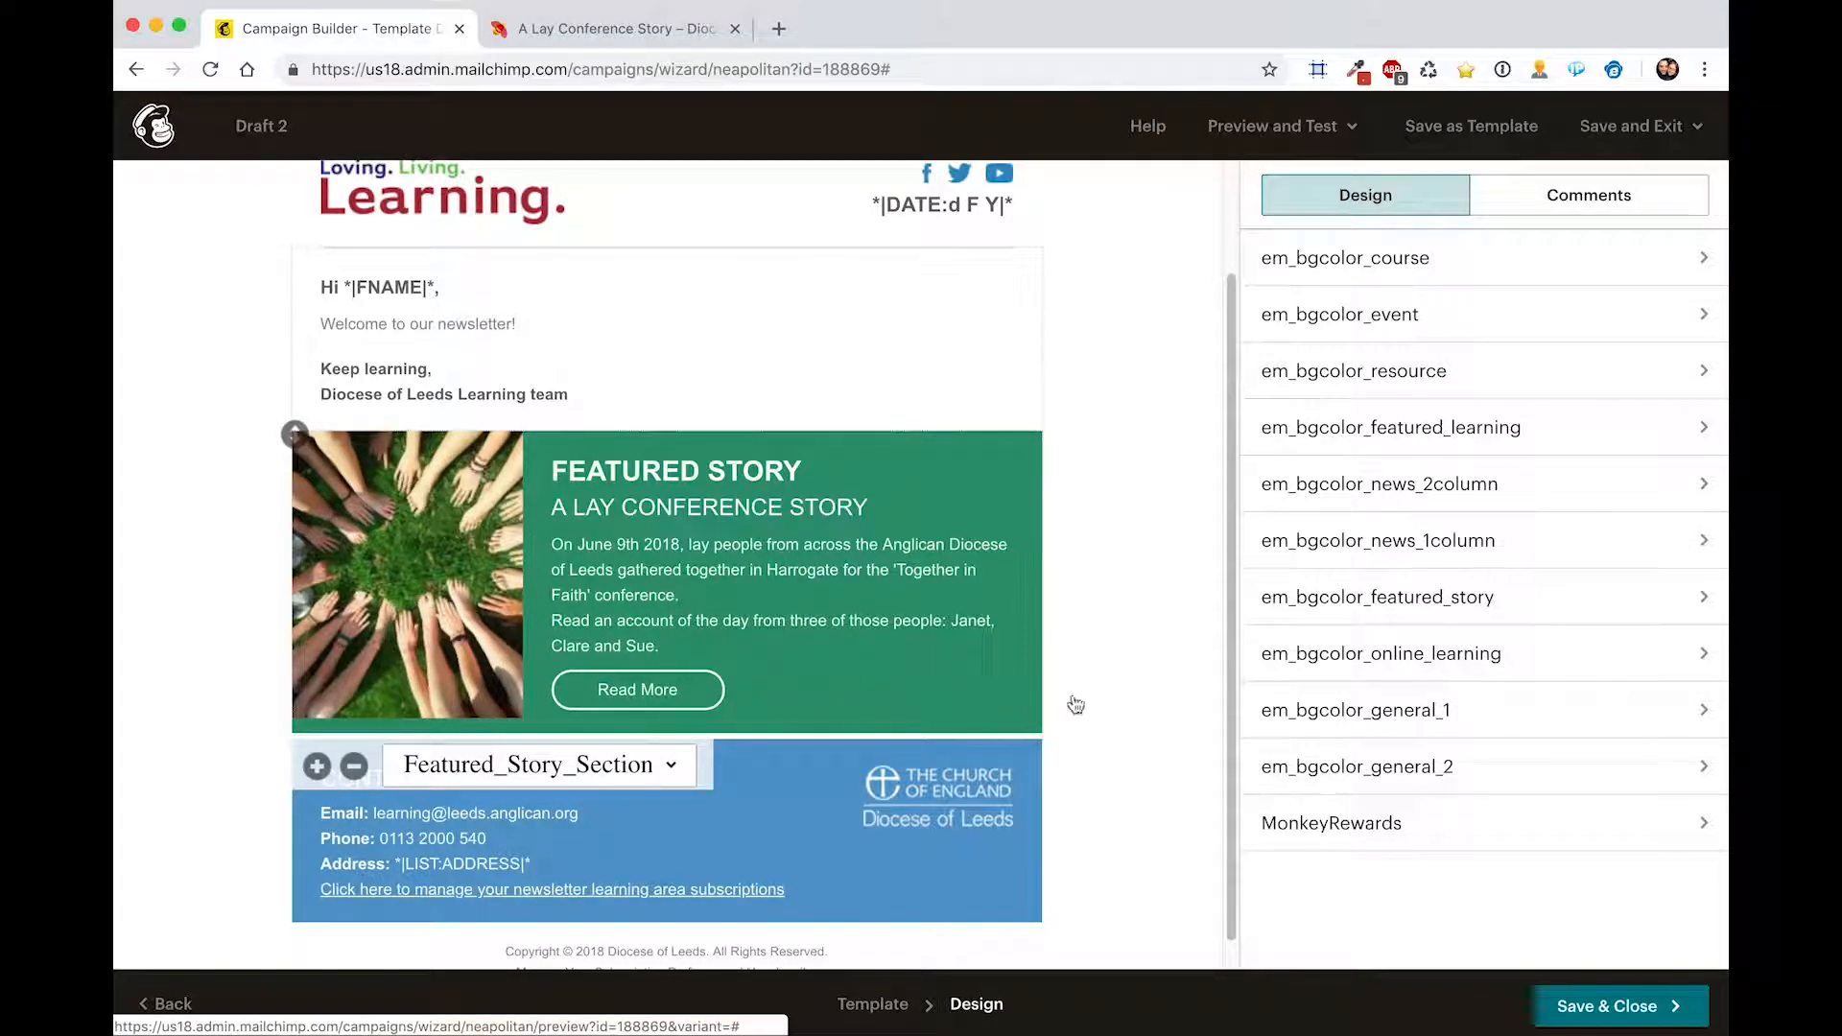
- Add a new section below the featured story and set its type to News_2_Columns_Section
{"action": "scroll", "coordinate": [1168, 712], "scroll_direction": "down", "scroll_amount": 1}
{"action": "scroll", "coordinate": [1168, 712], "scroll_direction": "down", "scroll_amount": 1}
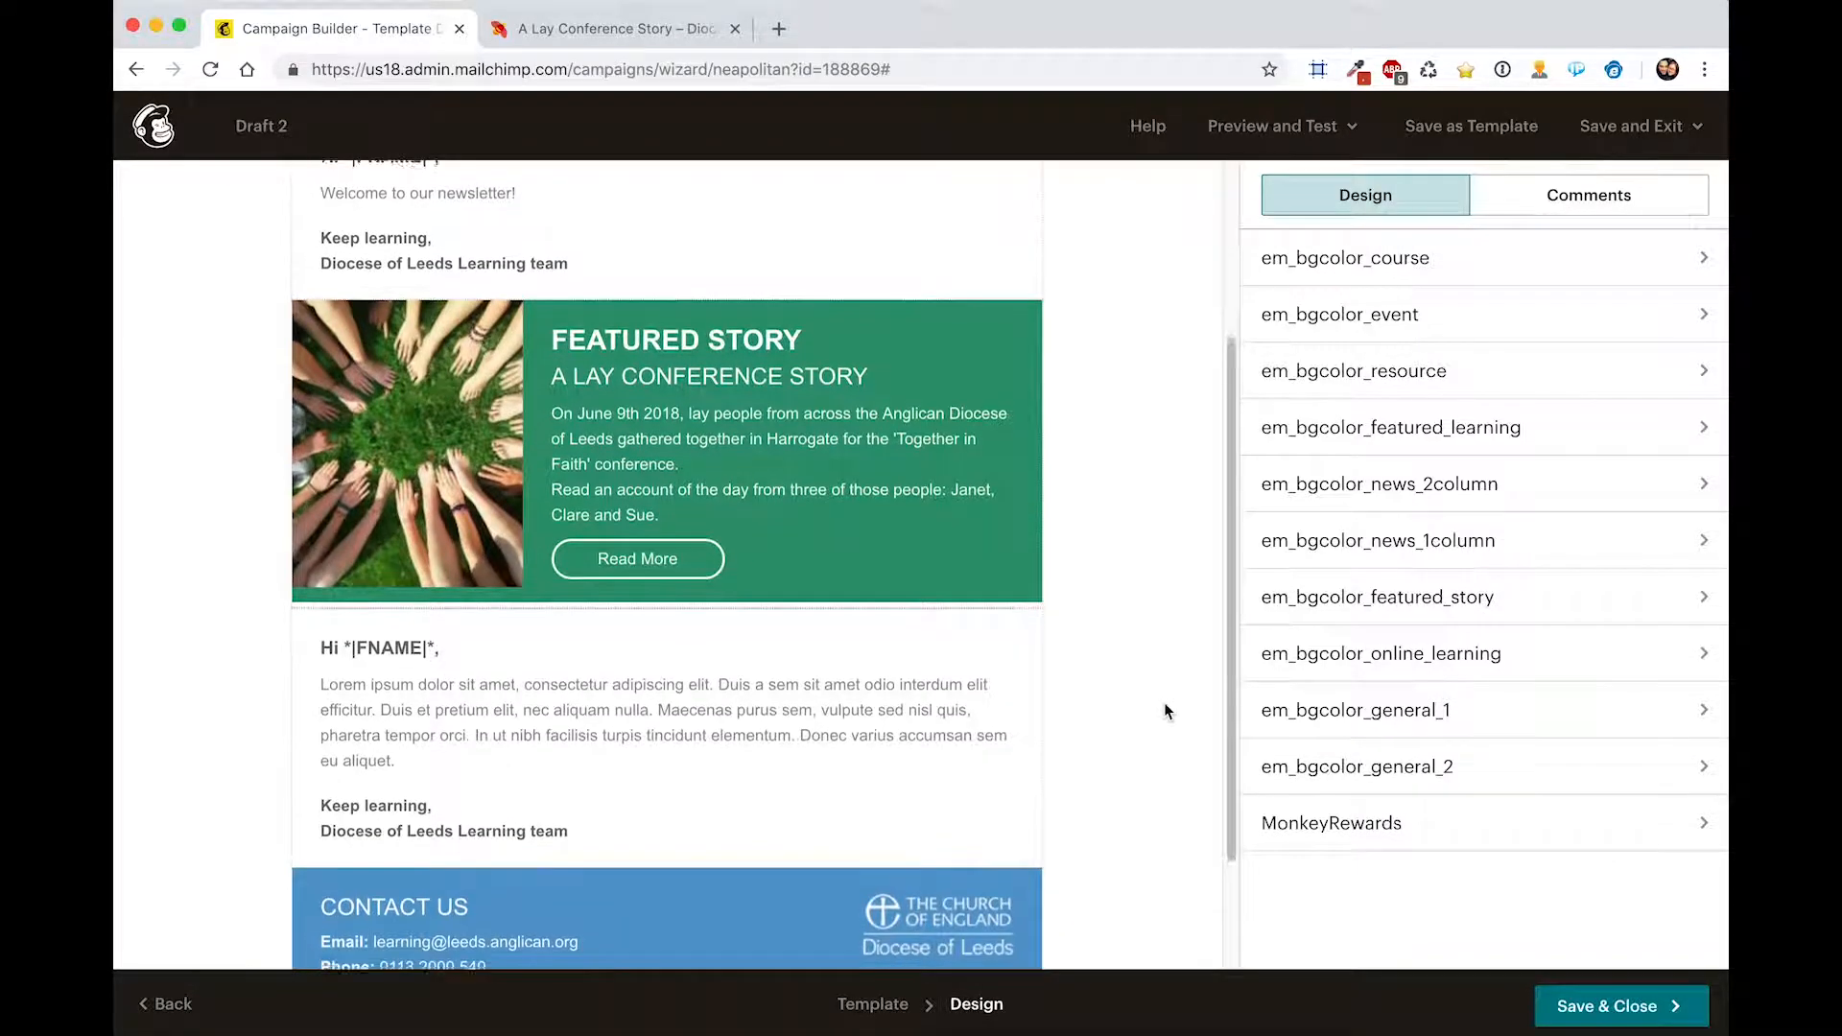
{"action": "left_click", "coordinate": [535, 879]}
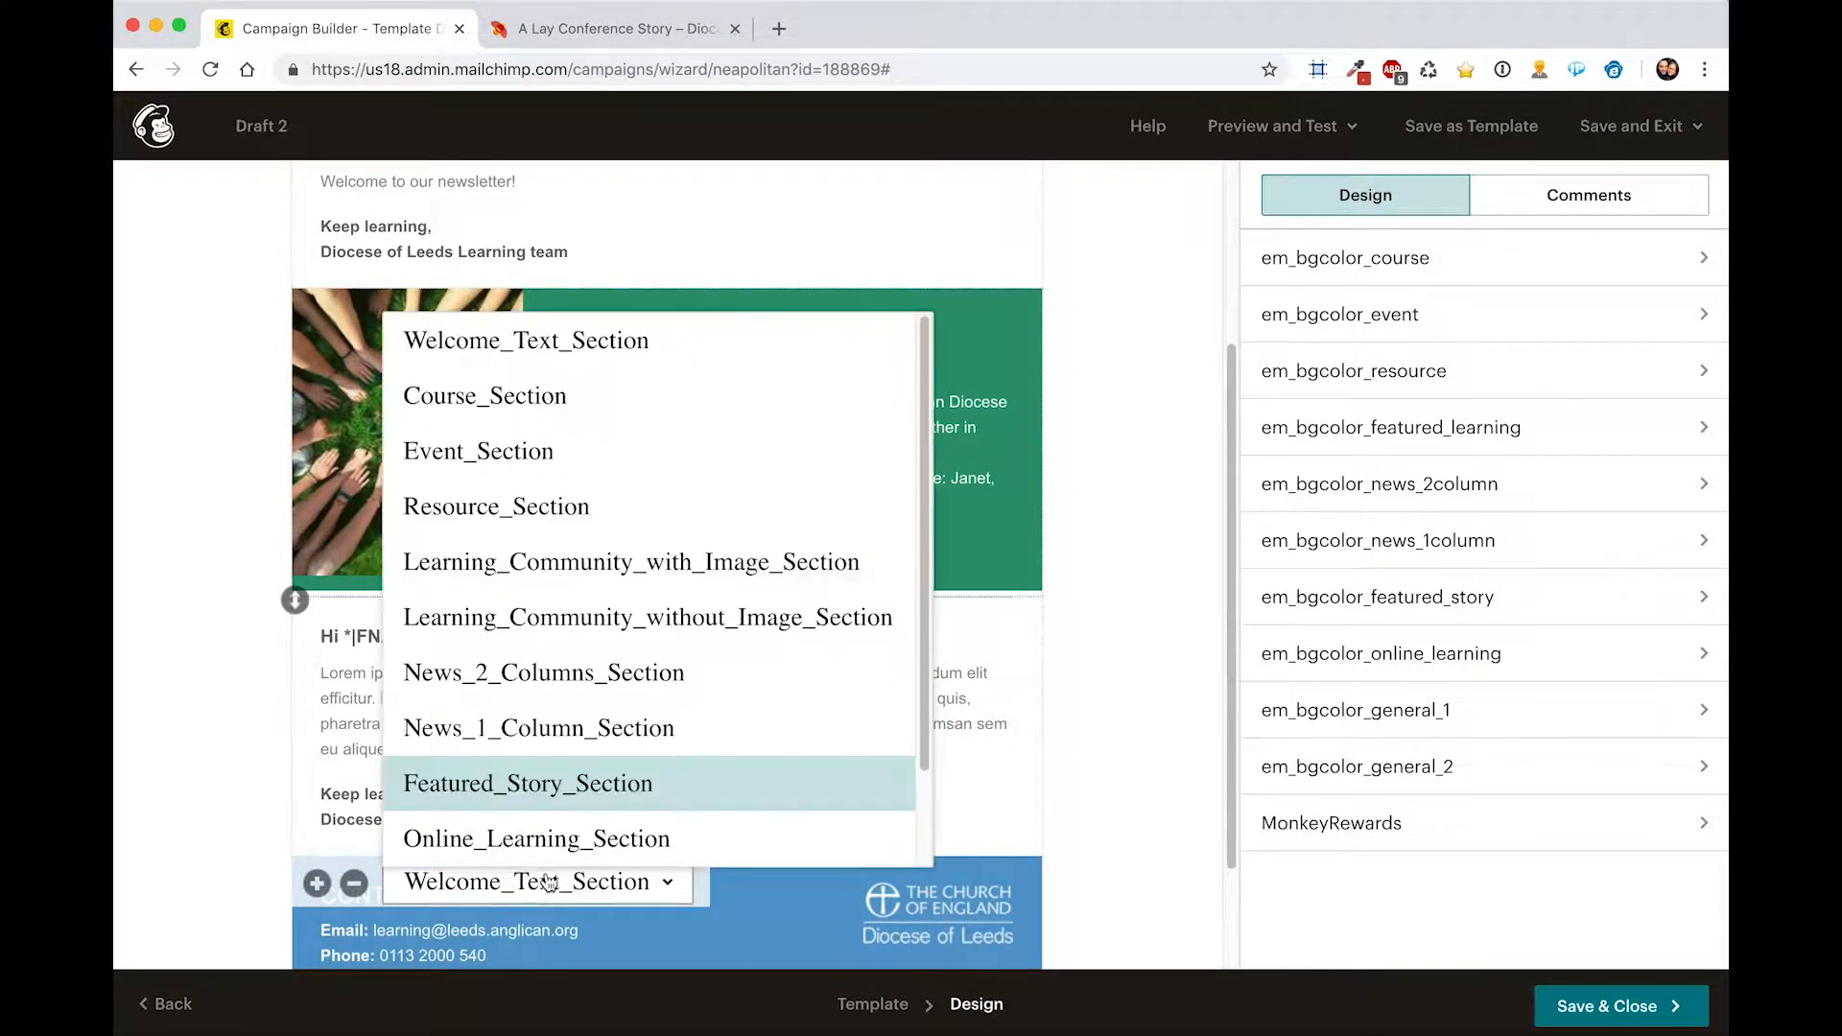
{"action": "scroll", "coordinate": [563, 516], "scroll_direction": "down", "scroll_amount": 1}
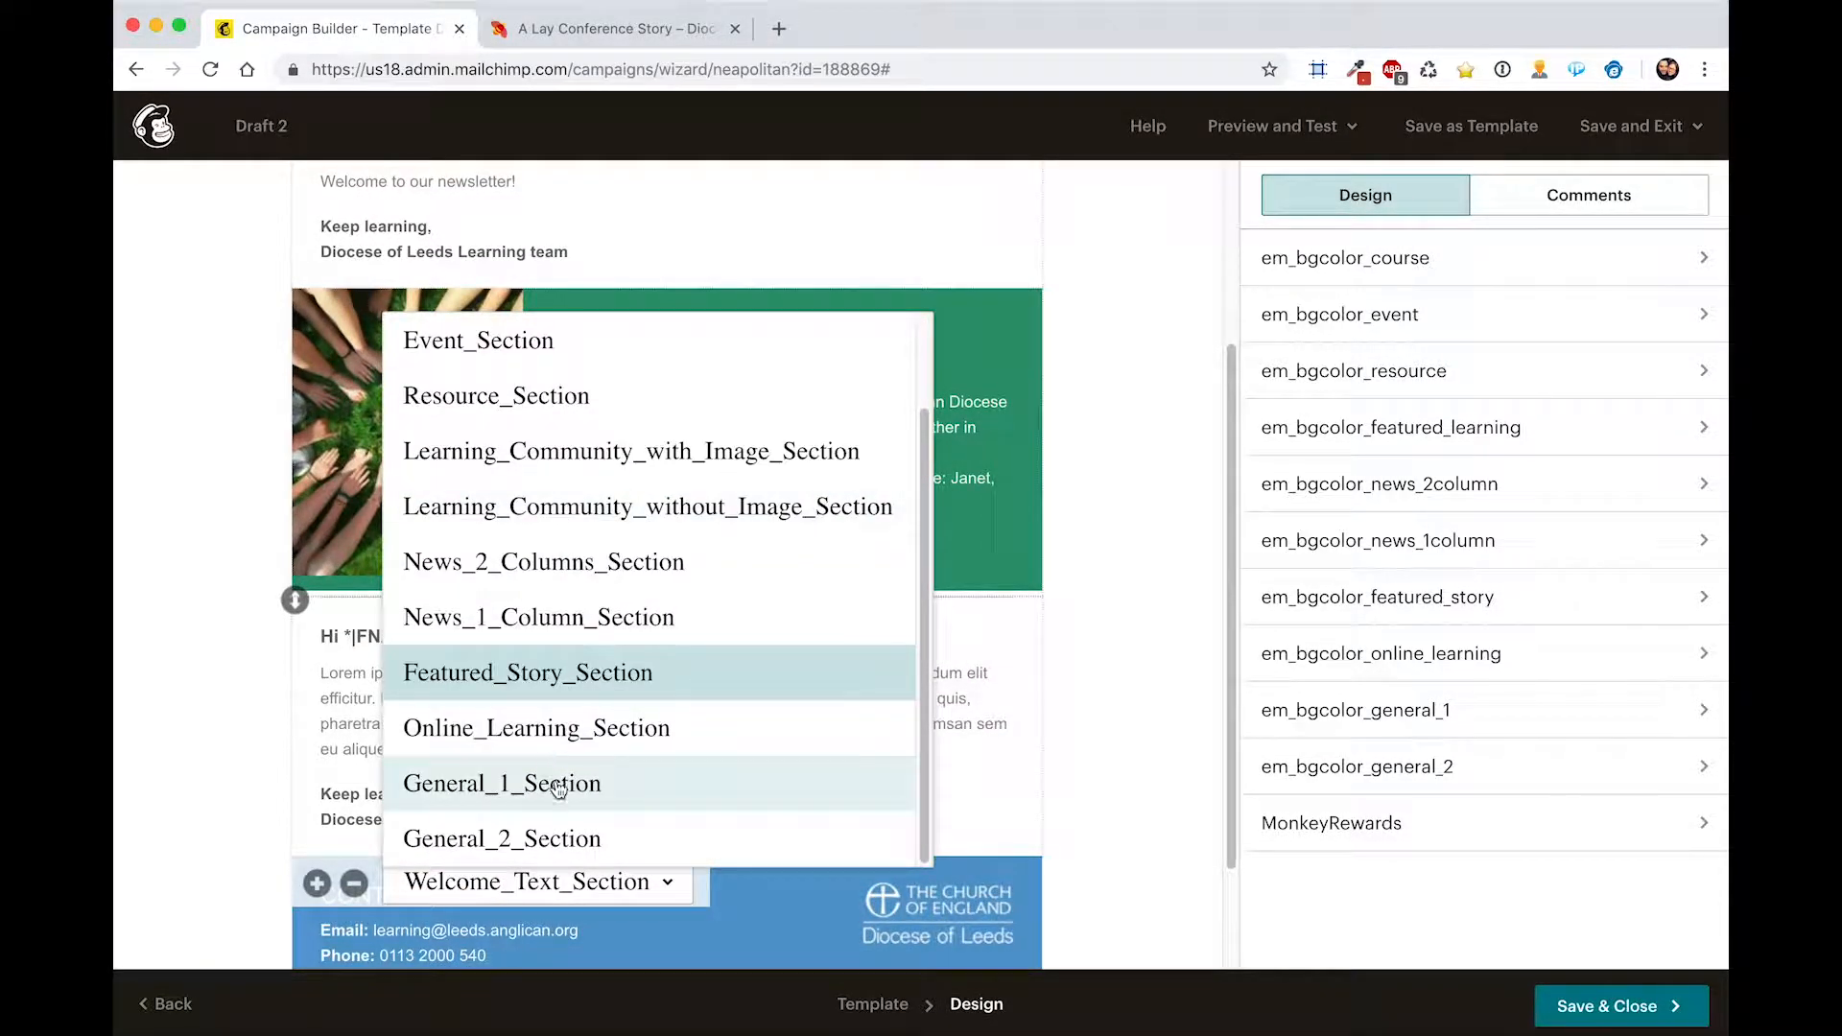
{"action": "scroll", "coordinate": [615, 493], "scroll_direction": "up", "scroll_amount": 1}
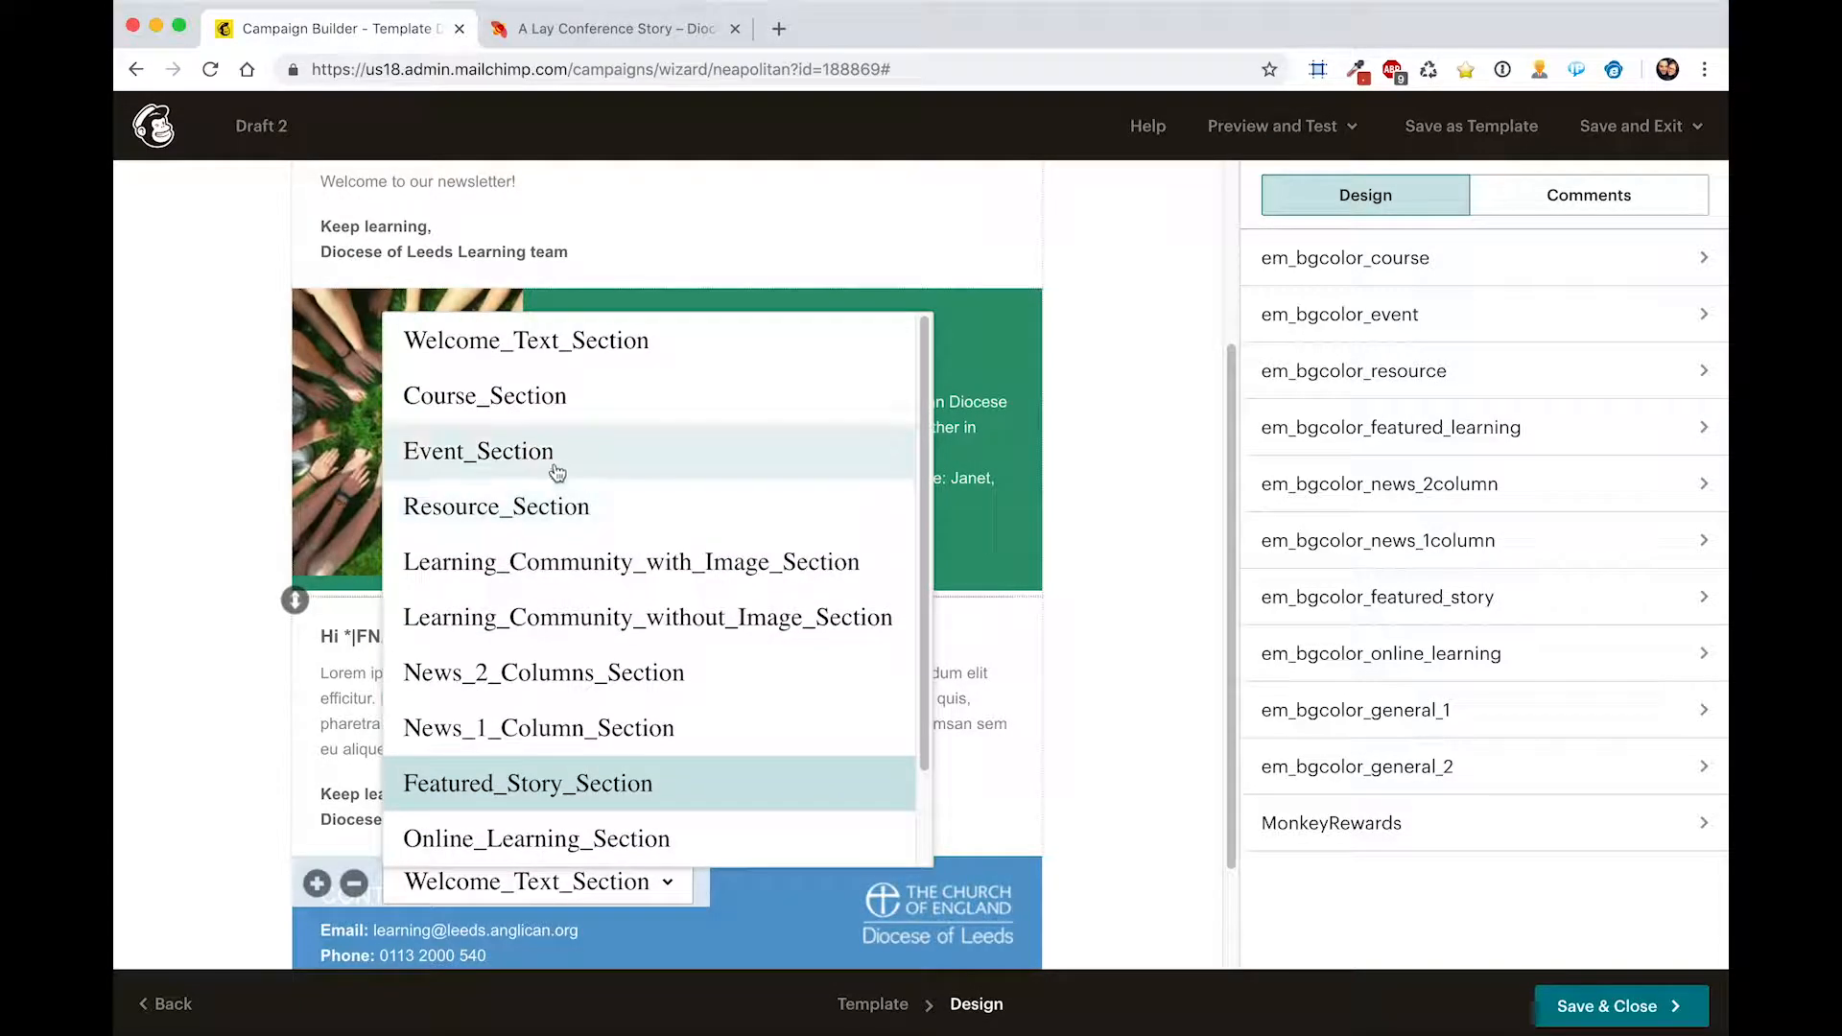
{"action": "scroll", "coordinate": [553, 461], "scroll_direction": "down", "scroll_amount": 1}
{"action": "scroll", "coordinate": [554, 466], "scroll_direction": "down", "scroll_amount": 1}
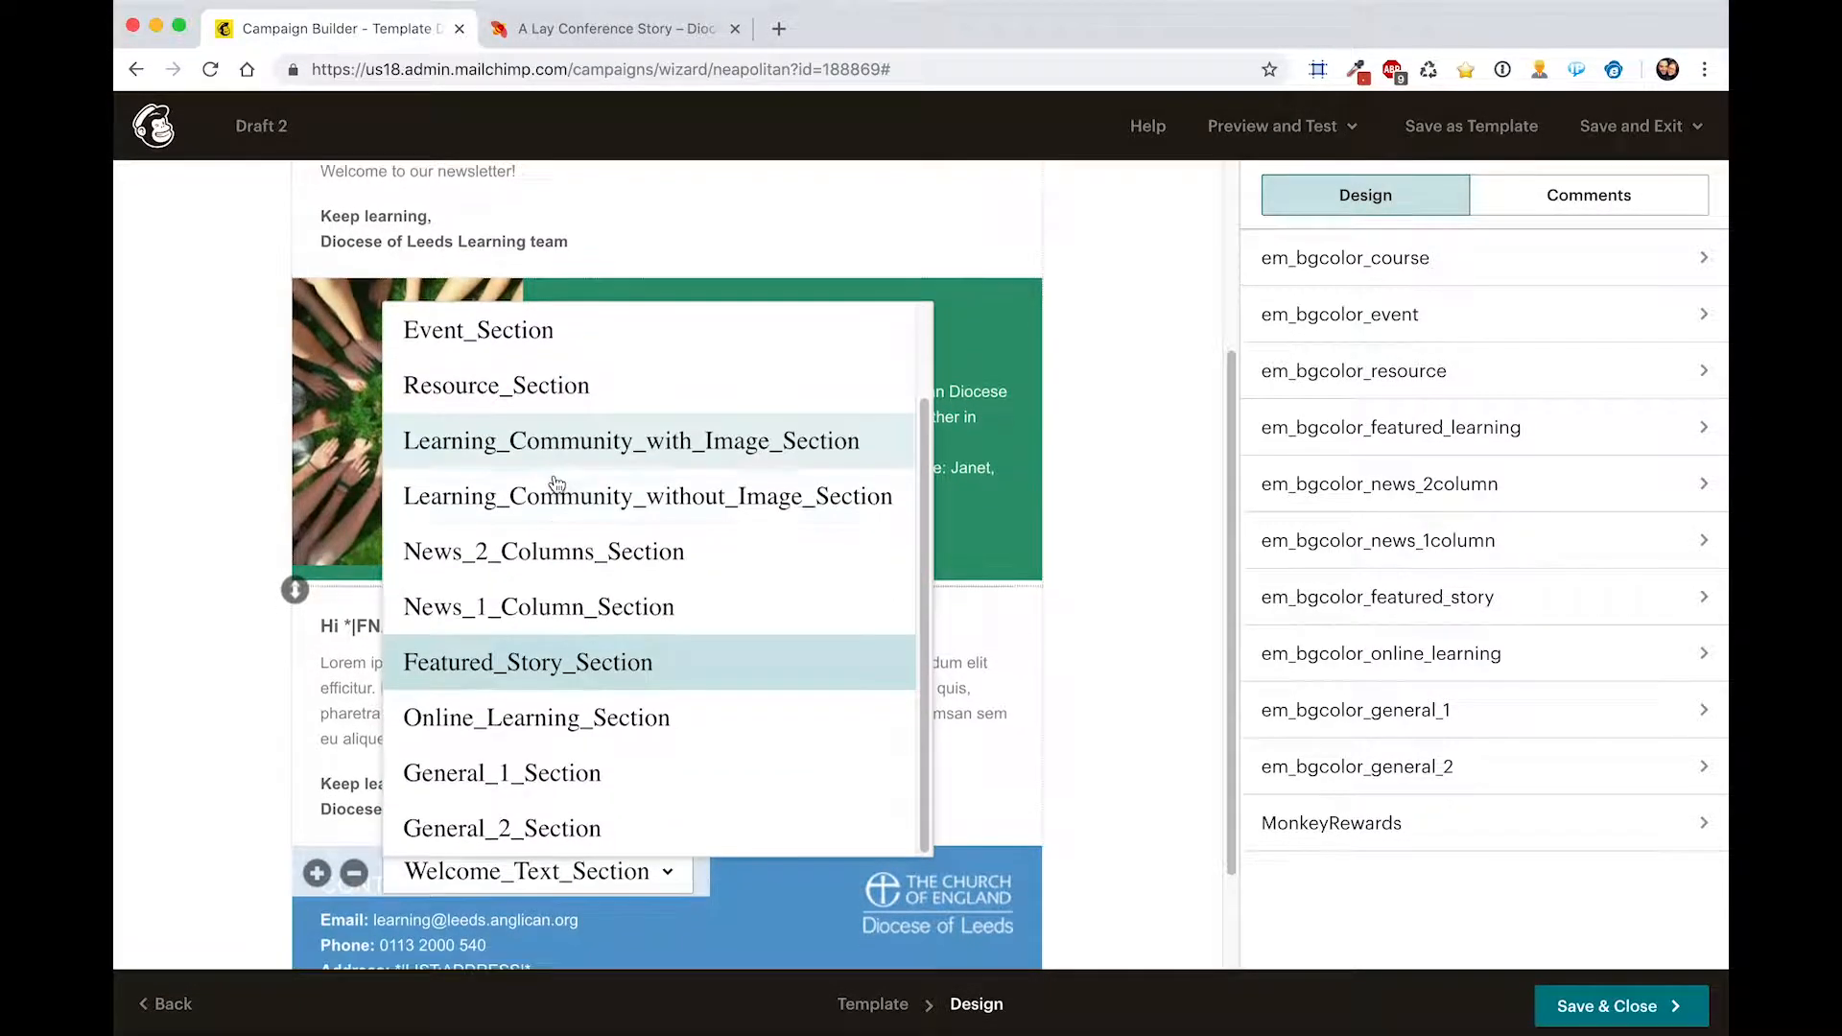
{"action": "left_click", "coordinate": [576, 560]}
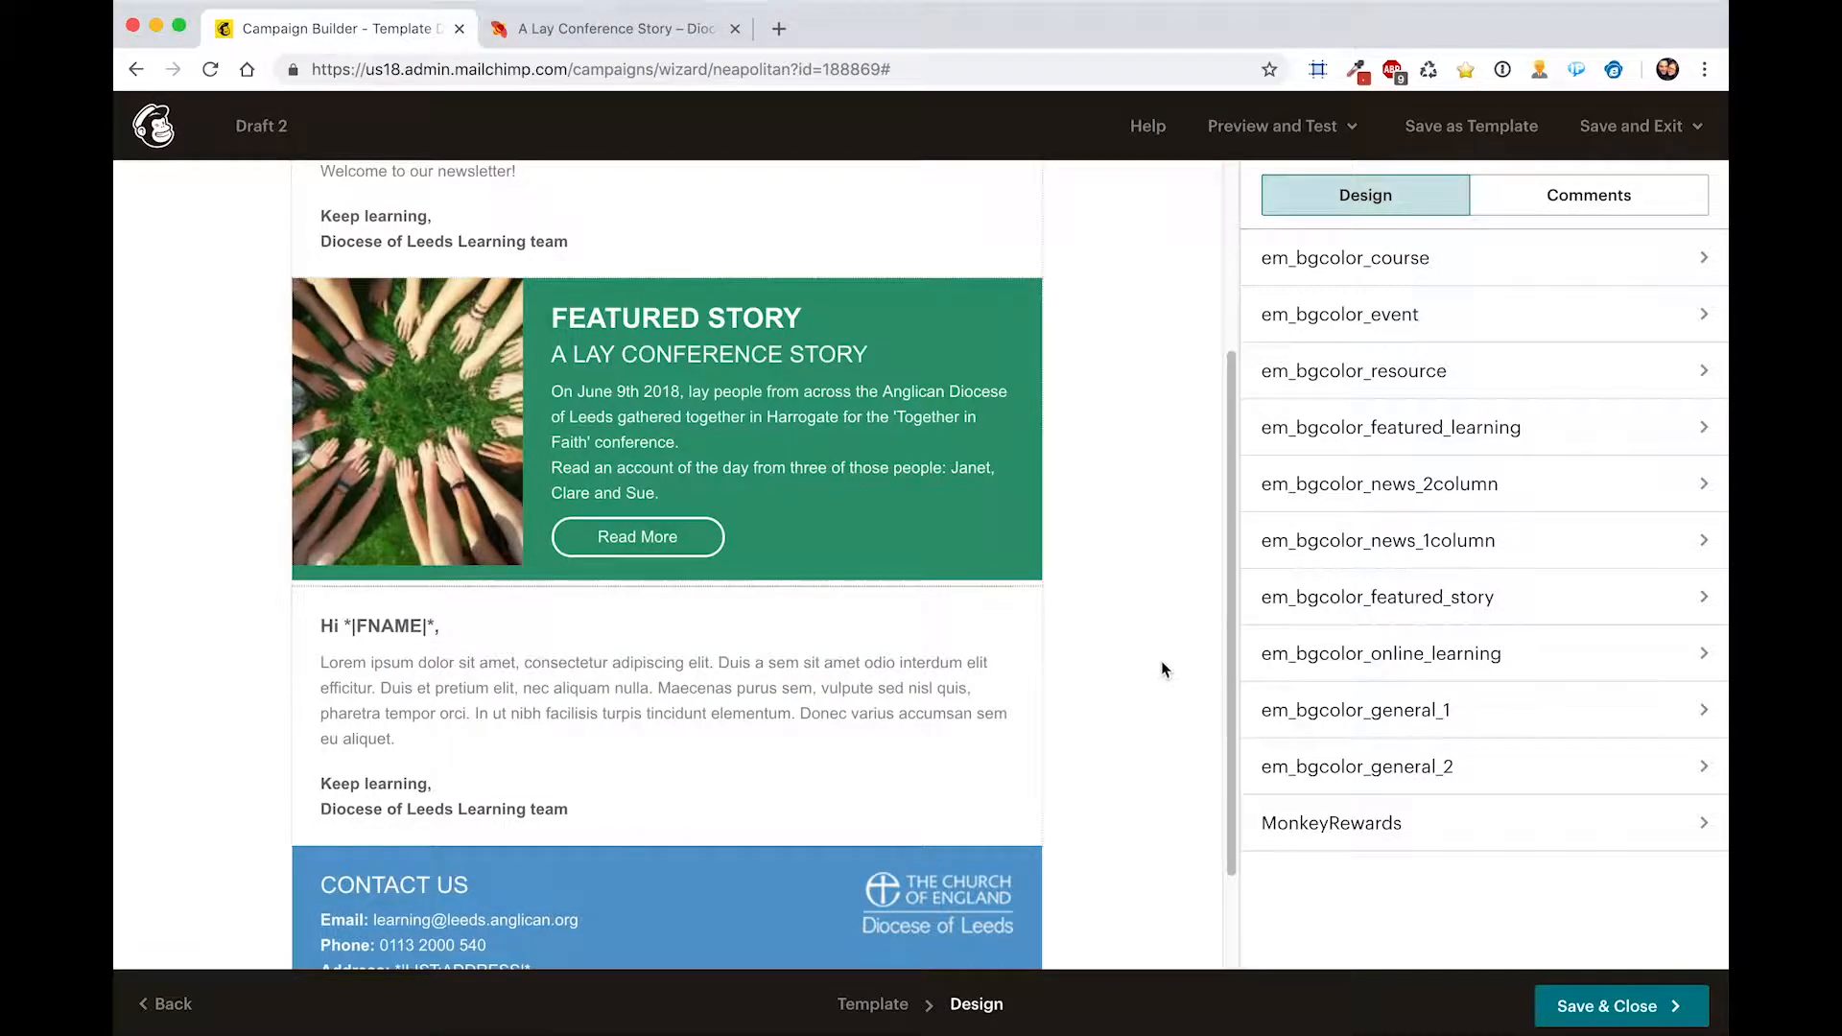
- Add a second row of two news items inside the NEWS section
{"action": "scroll", "coordinate": [1134, 663], "scroll_direction": "down", "scroll_amount": 5}
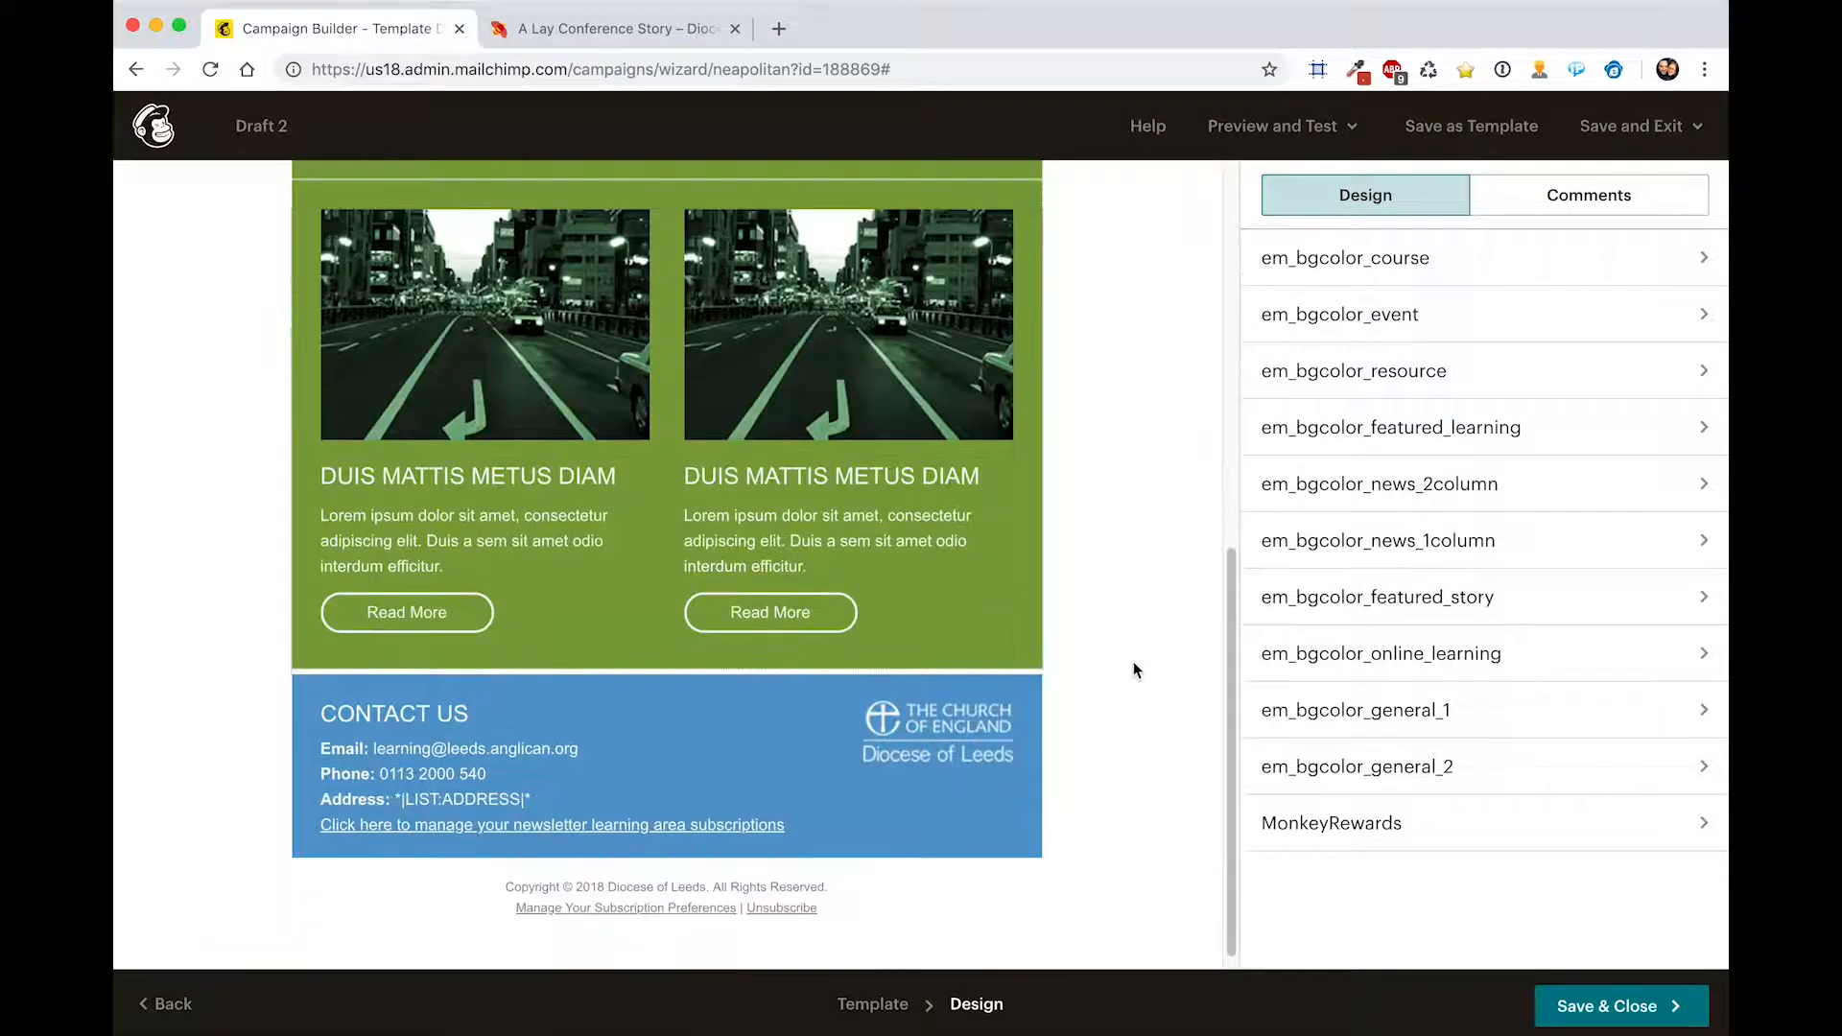
{"action": "scroll", "coordinate": [1134, 664], "scroll_direction": "up", "scroll_amount": 2}
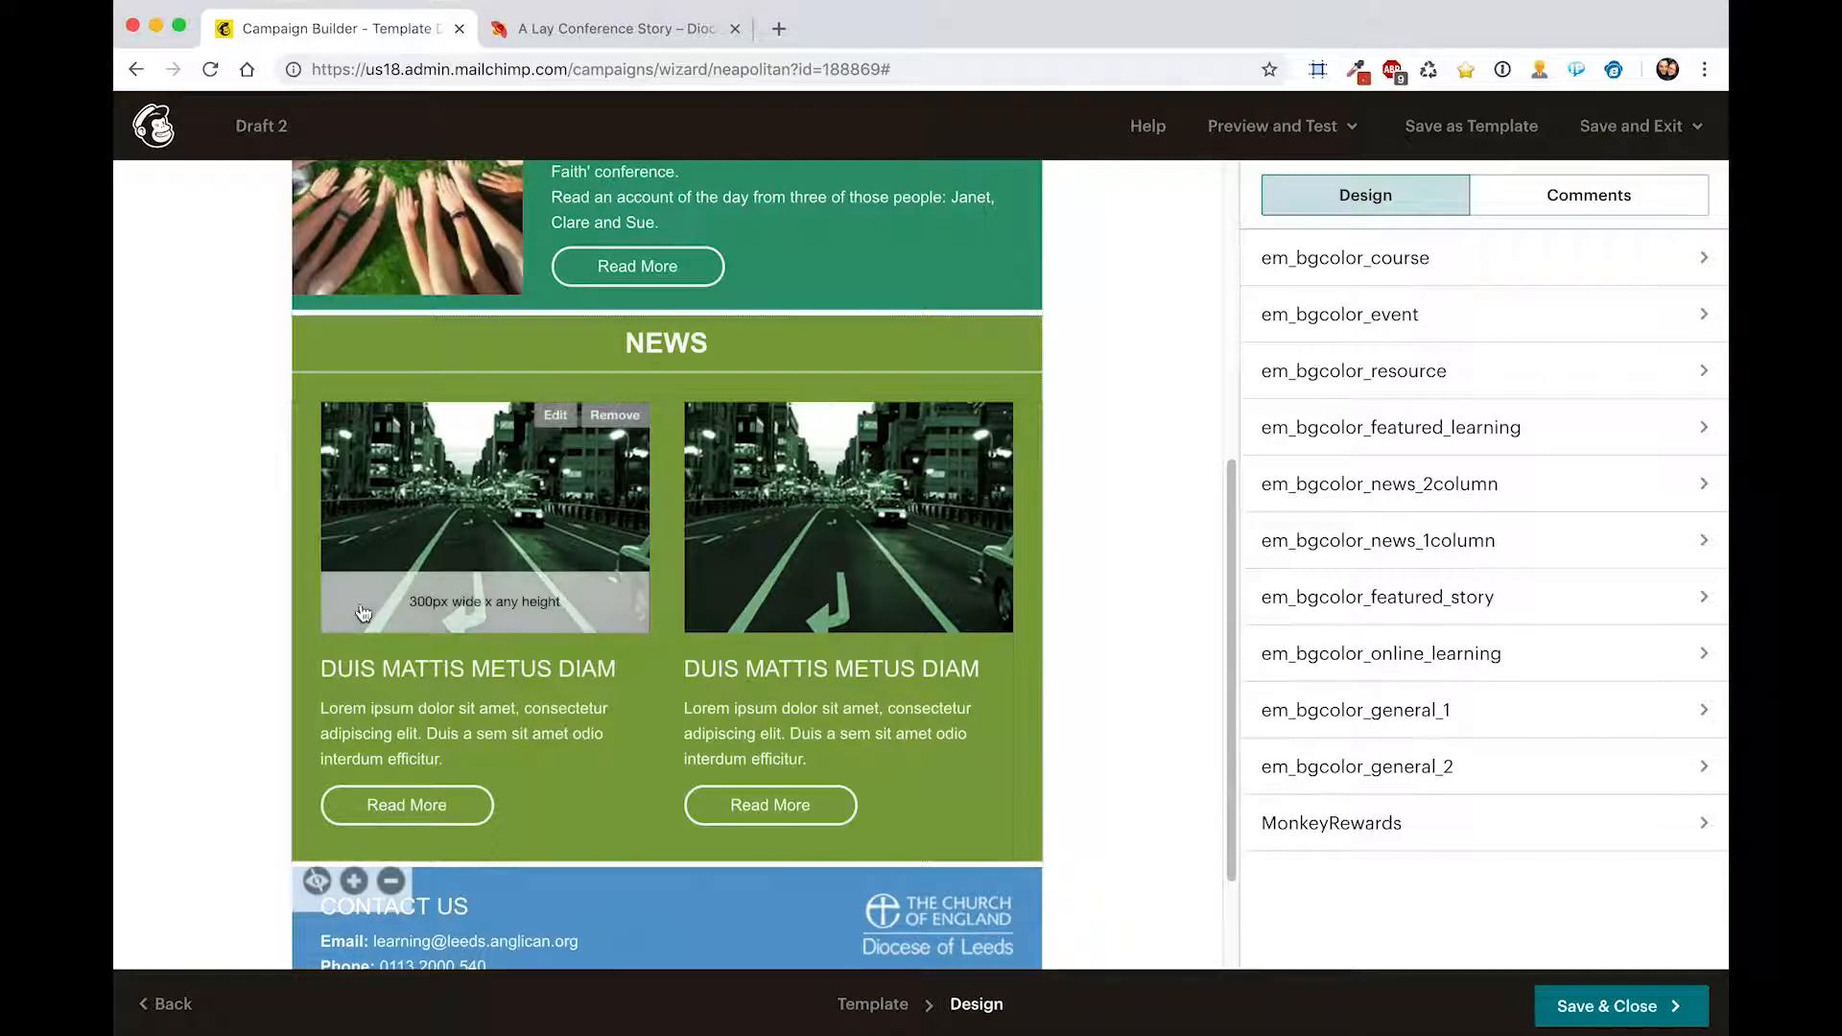
{"action": "left_click", "coordinate": [353, 885]}
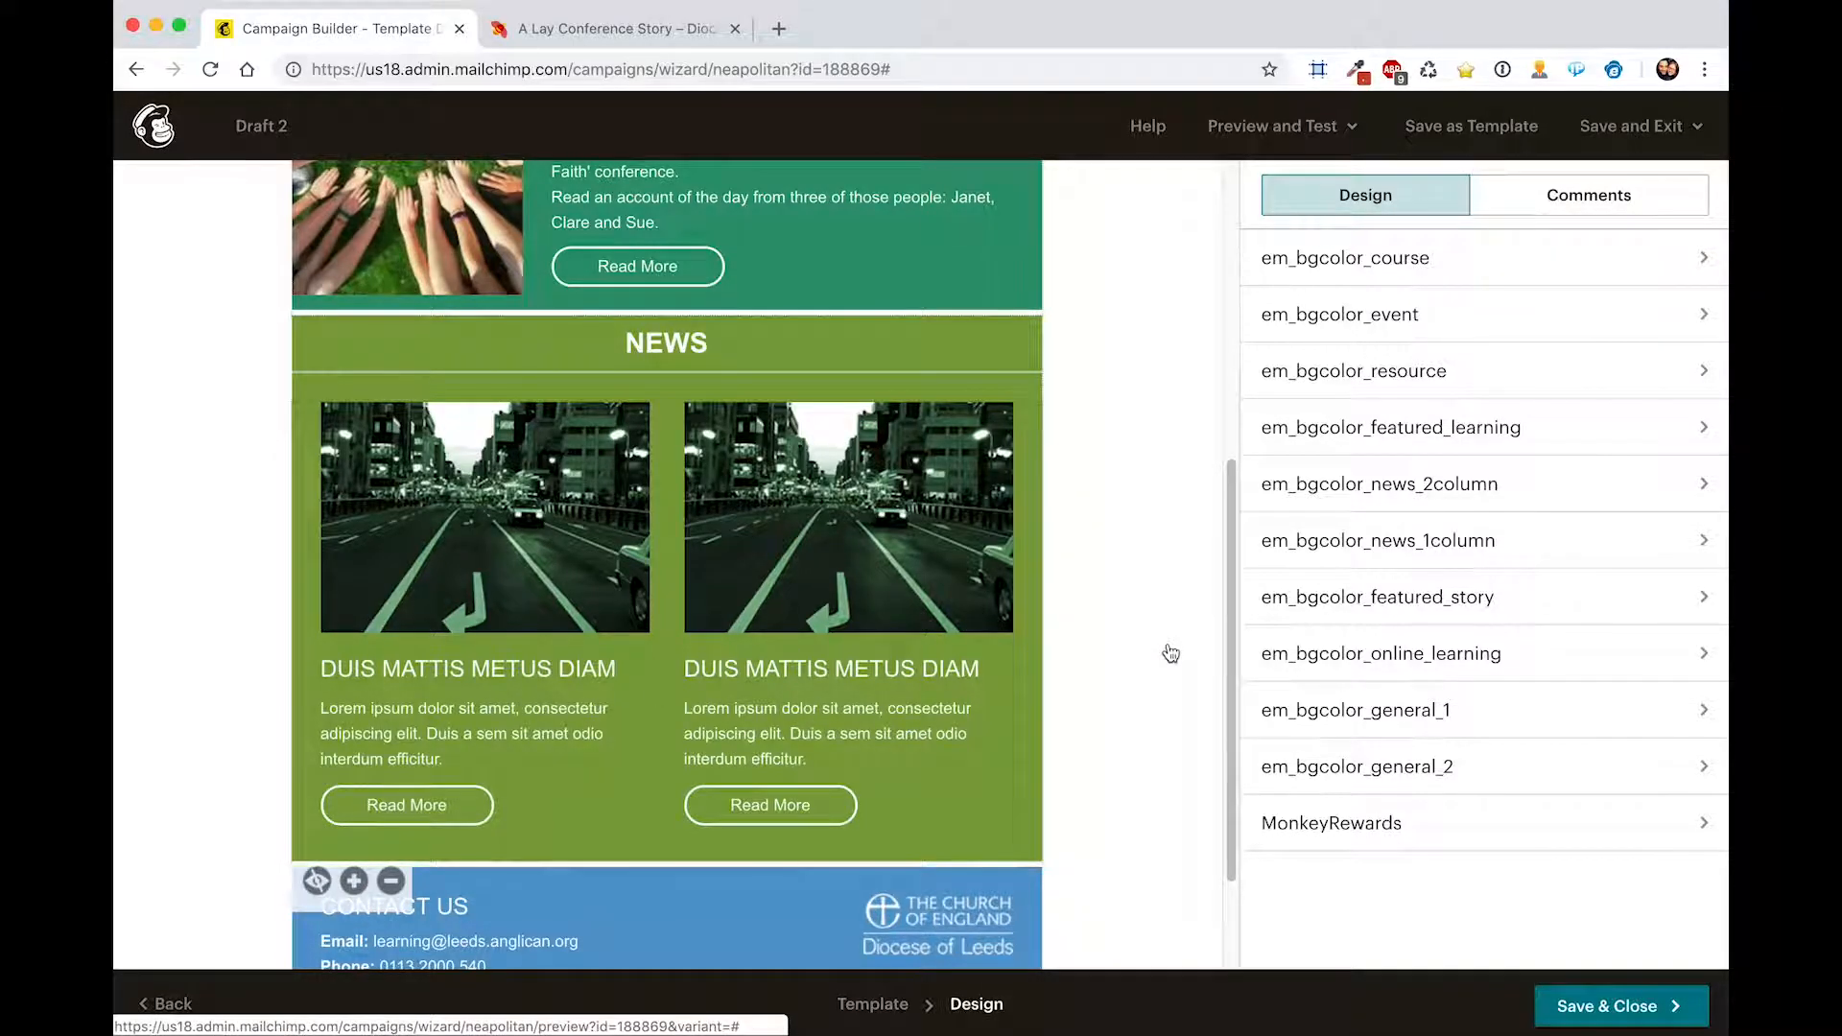
{"action": "scroll", "coordinate": [1168, 653], "scroll_direction": "down", "scroll_amount": 5}
{"action": "scroll", "coordinate": [1169, 653], "scroll_direction": "up", "scroll_amount": 4}
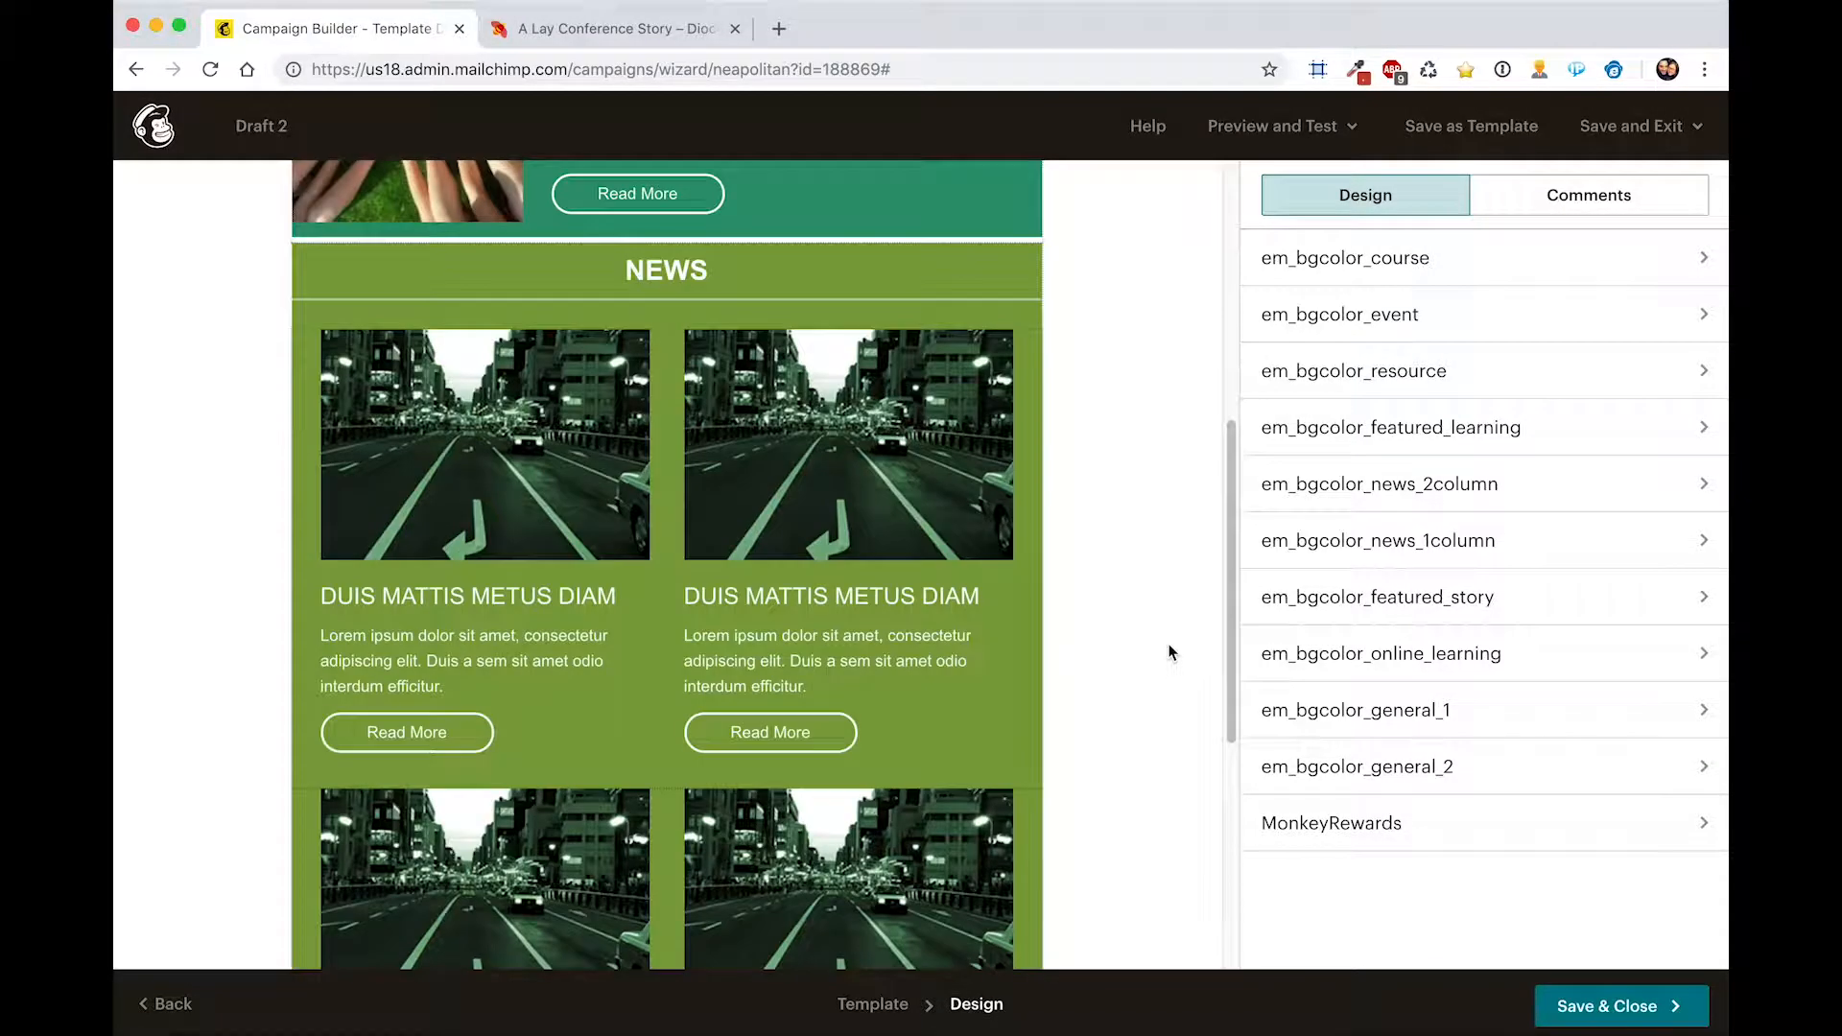
{"action": "scroll", "coordinate": [1169, 652], "scroll_direction": "down", "scroll_amount": 1}
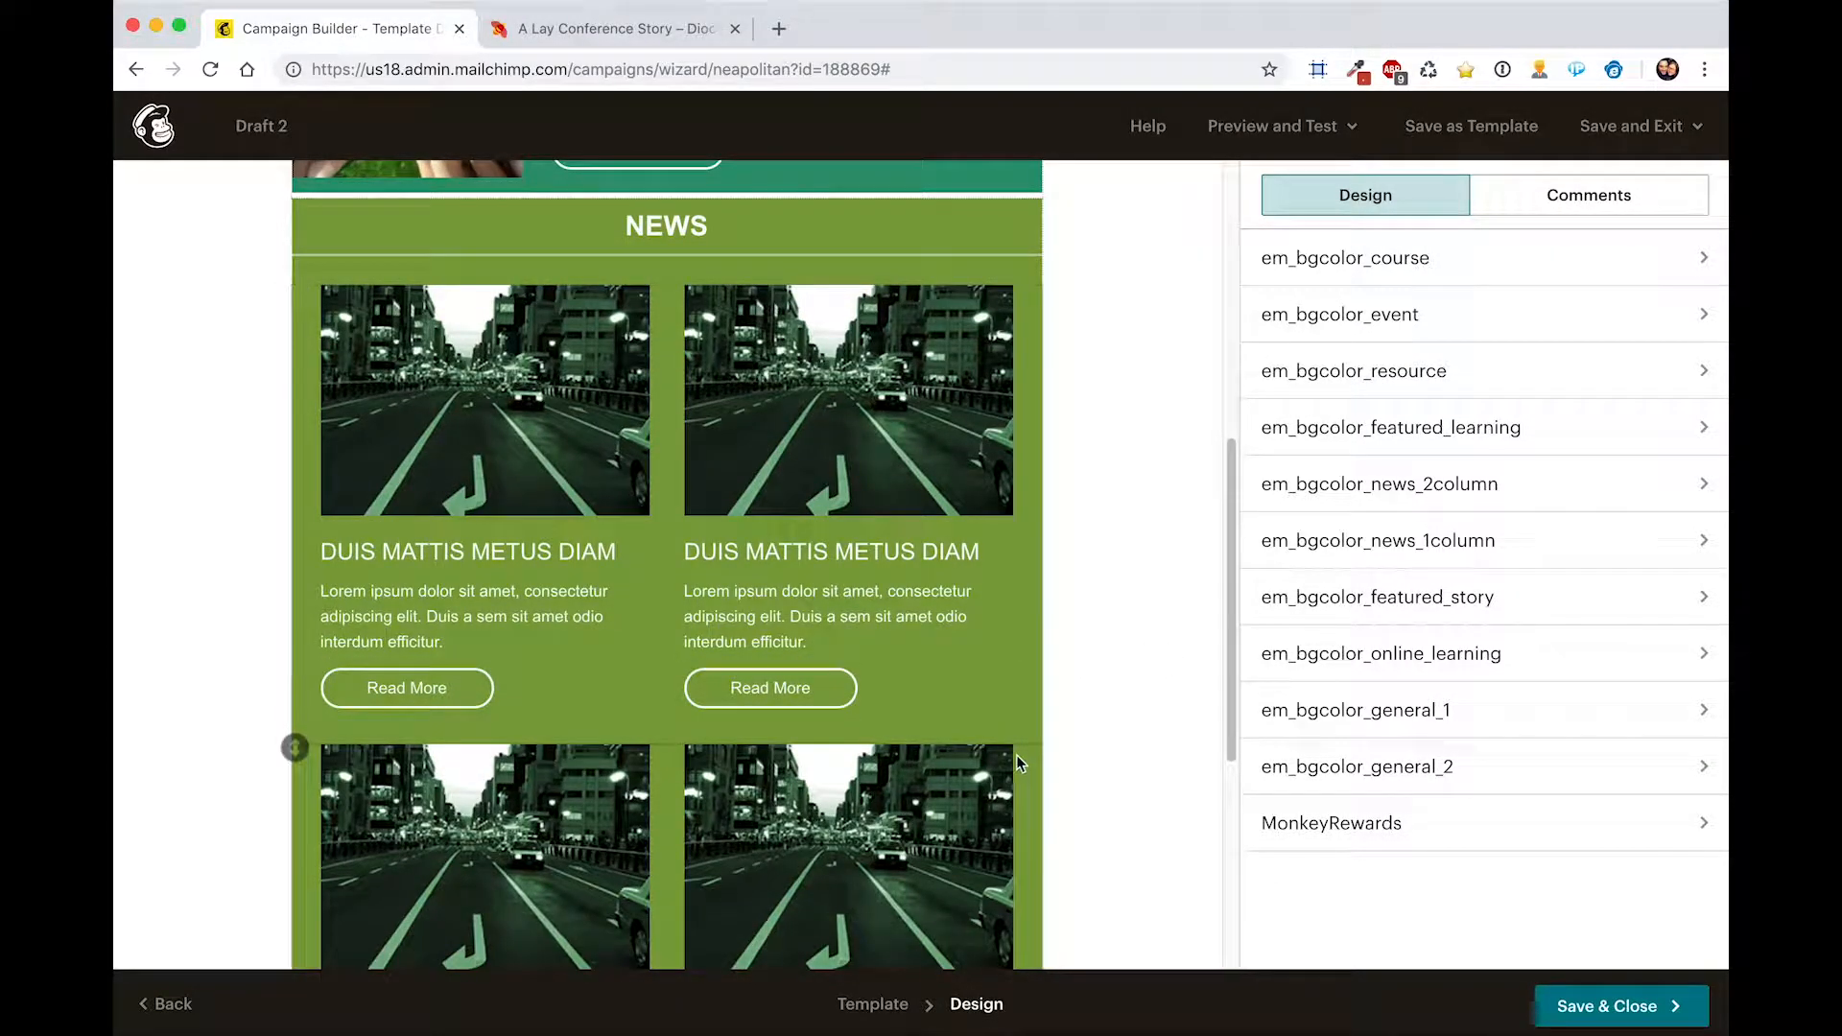
- Open the NEWS section's heading for editing and select its text
{"action": "left_click", "coordinate": [961, 758]}
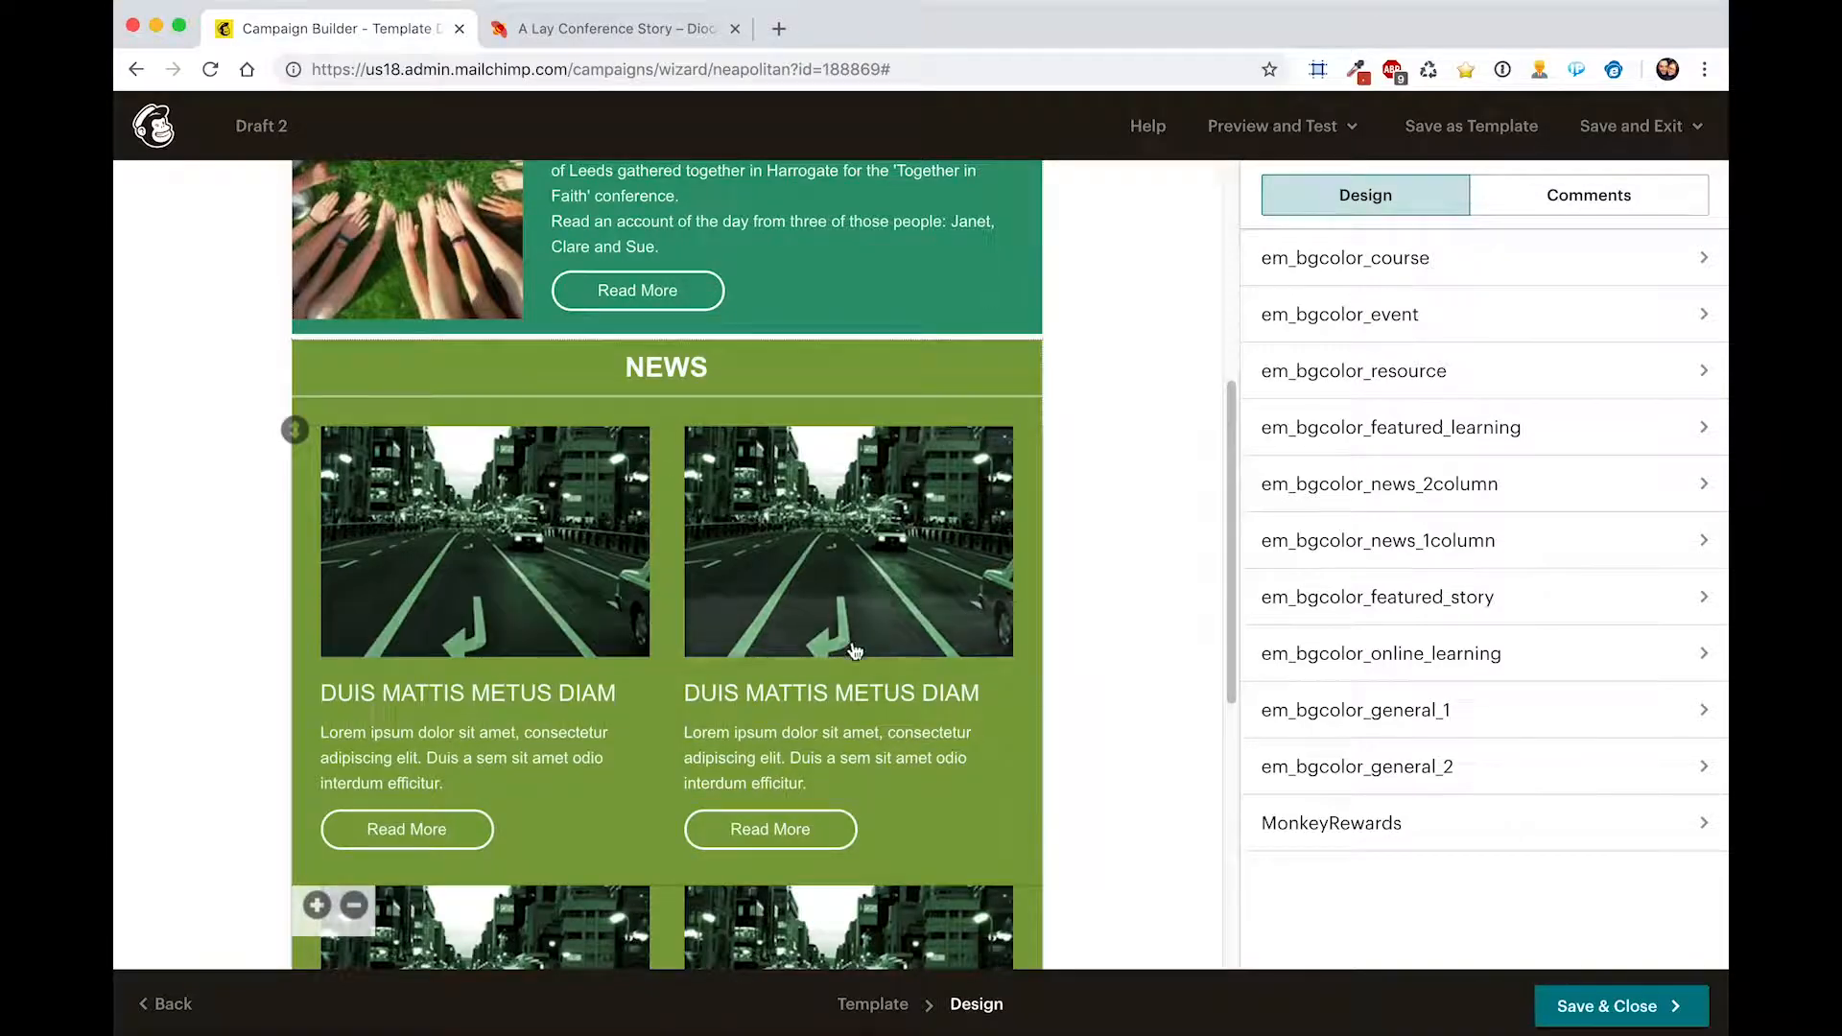
{"action": "scroll", "coordinate": [710, 664], "scroll_direction": "down", "scroll_amount": 1}
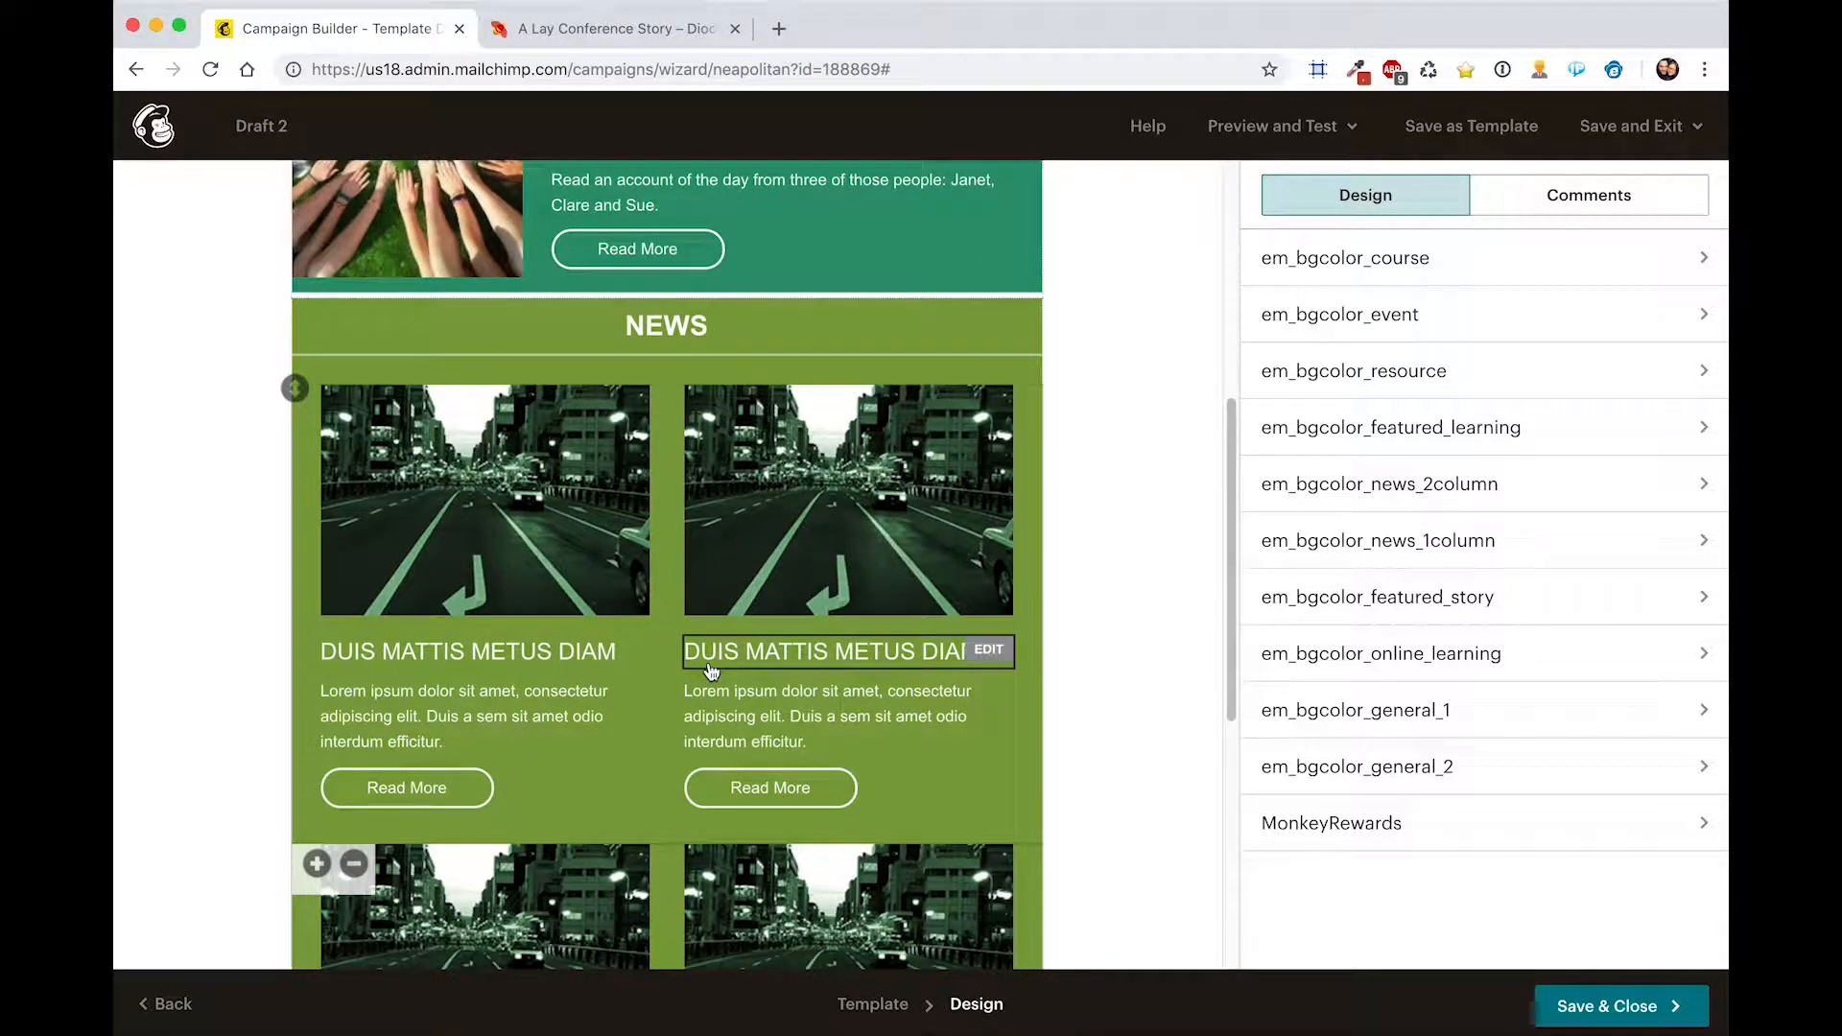
{"action": "mouse_move", "coordinate": [443, 577]}
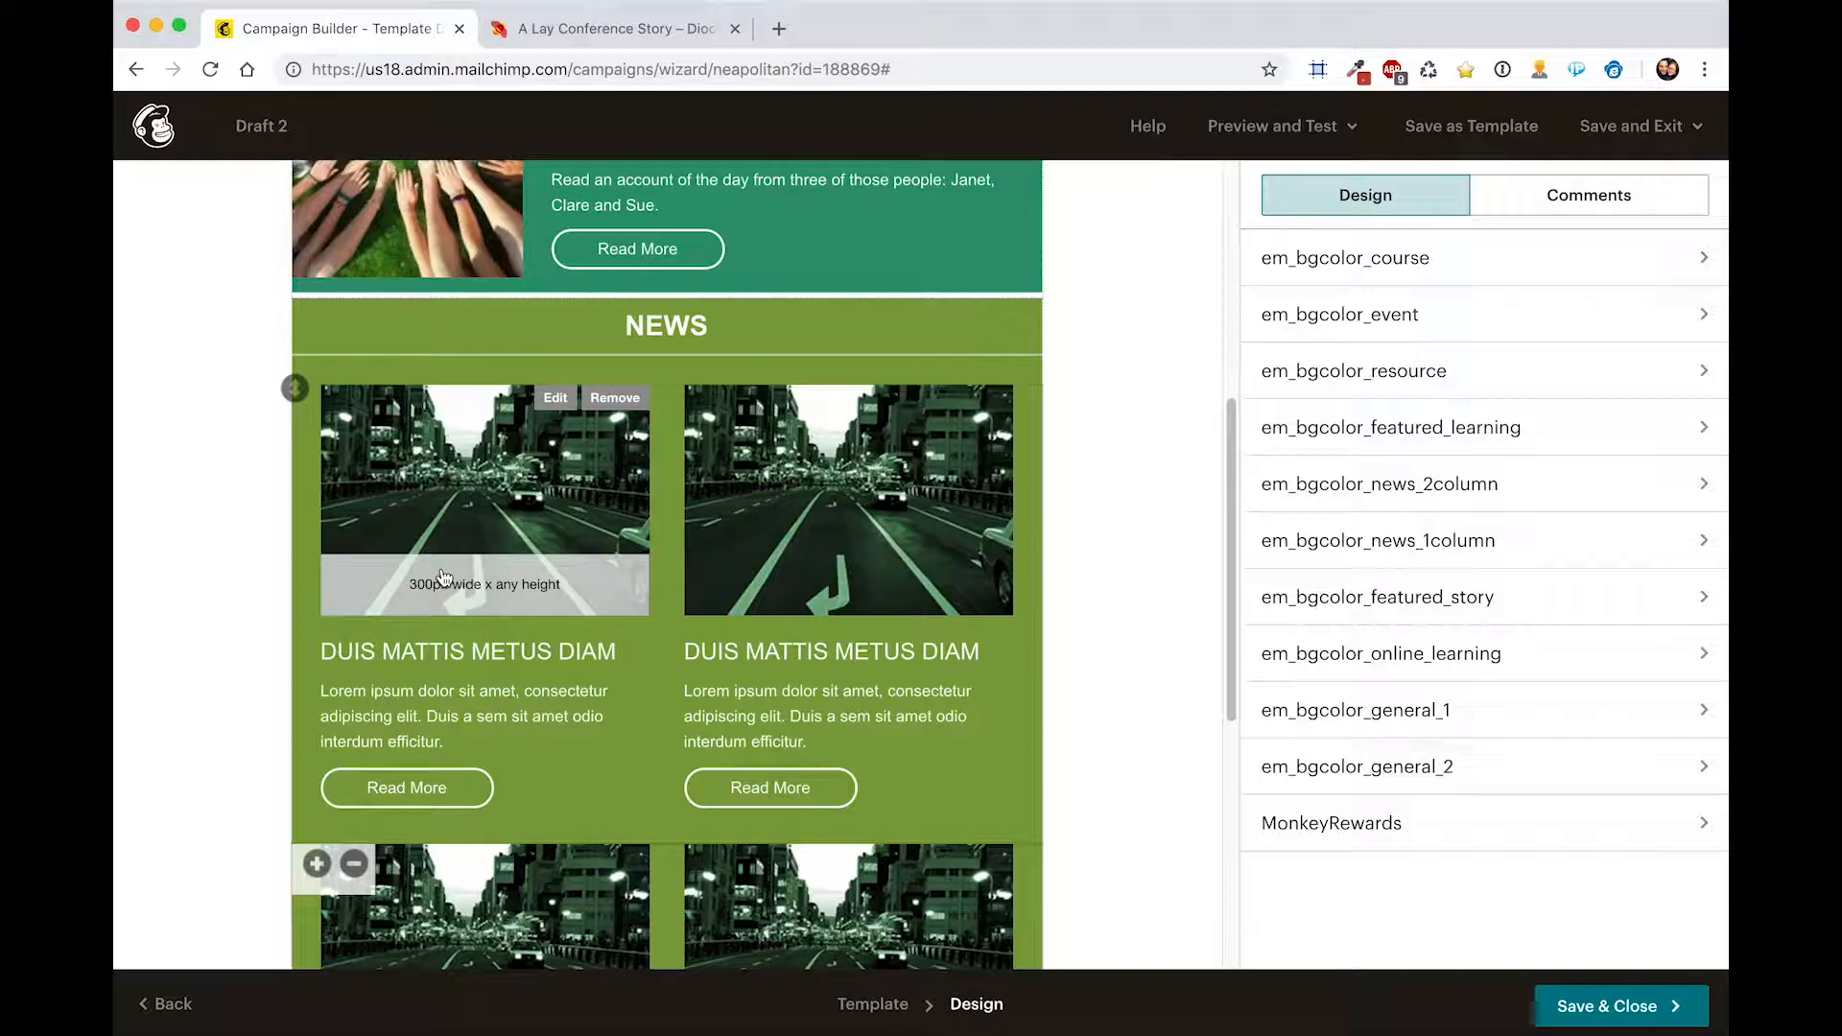
{"action": "left_click", "coordinate": [655, 331]}
{"action": "left_click_drag", "start_coordinate": [1314, 370], "coordinate": [1186, 361]}
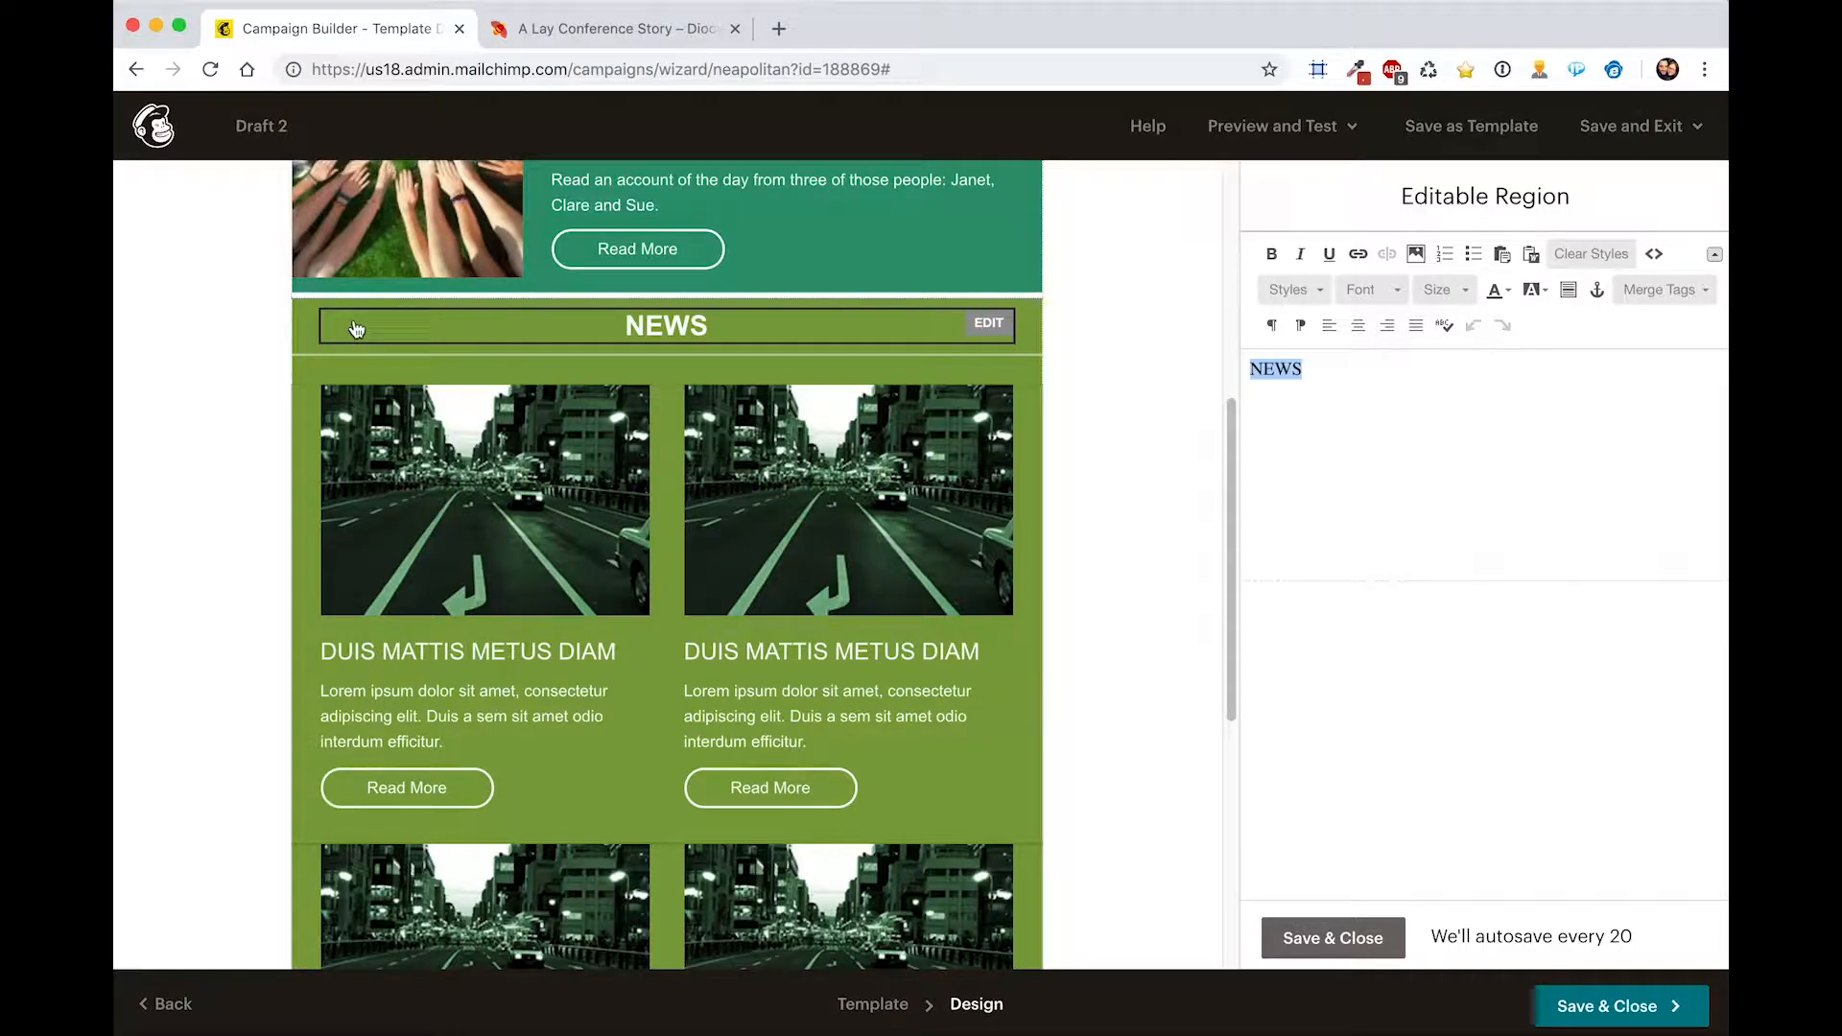
- Move the welcome text section below the featured story and return it to its place above the story
{"action": "scroll", "coordinate": [309, 355], "scroll_direction": "down", "scroll_amount": 5}
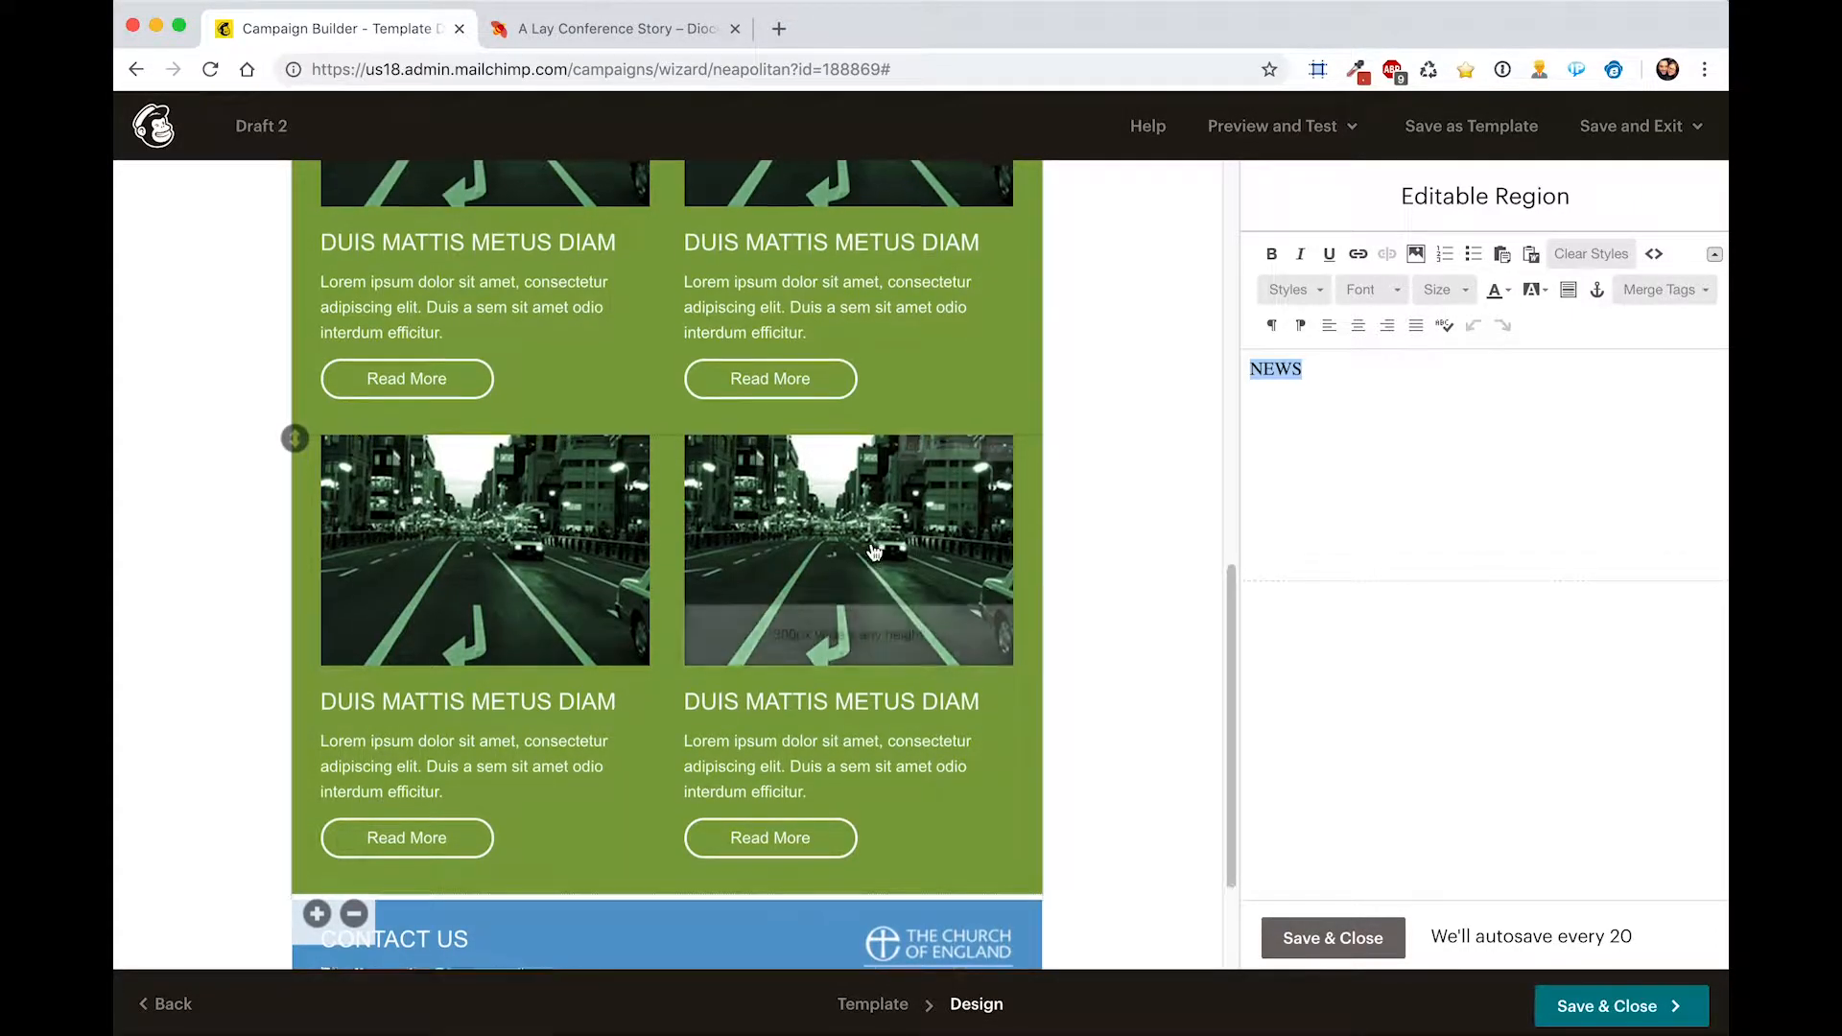
{"action": "scroll", "coordinate": [871, 543], "scroll_direction": "up", "scroll_amount": 10}
{"action": "scroll", "coordinate": [1125, 569], "scroll_direction": "down", "scroll_amount": 2}
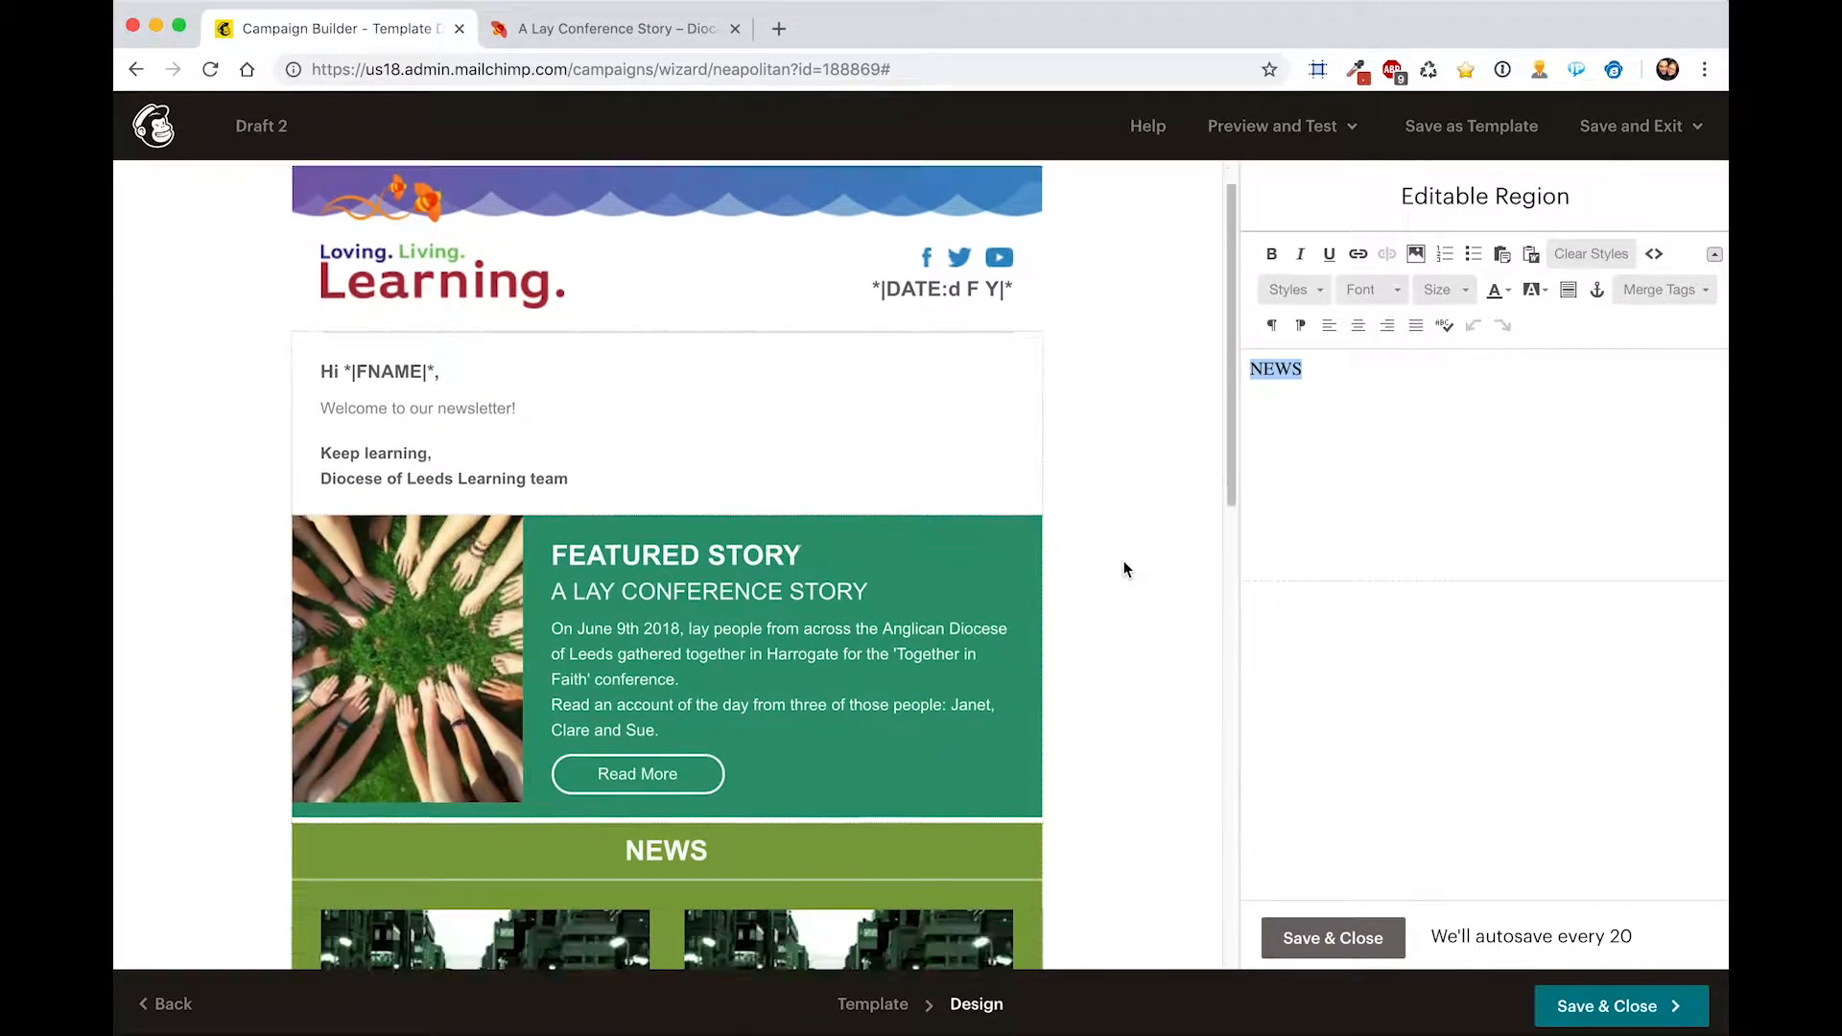
{"action": "left_click_drag", "start_coordinate": [286, 224], "coordinate": [678, 551]}
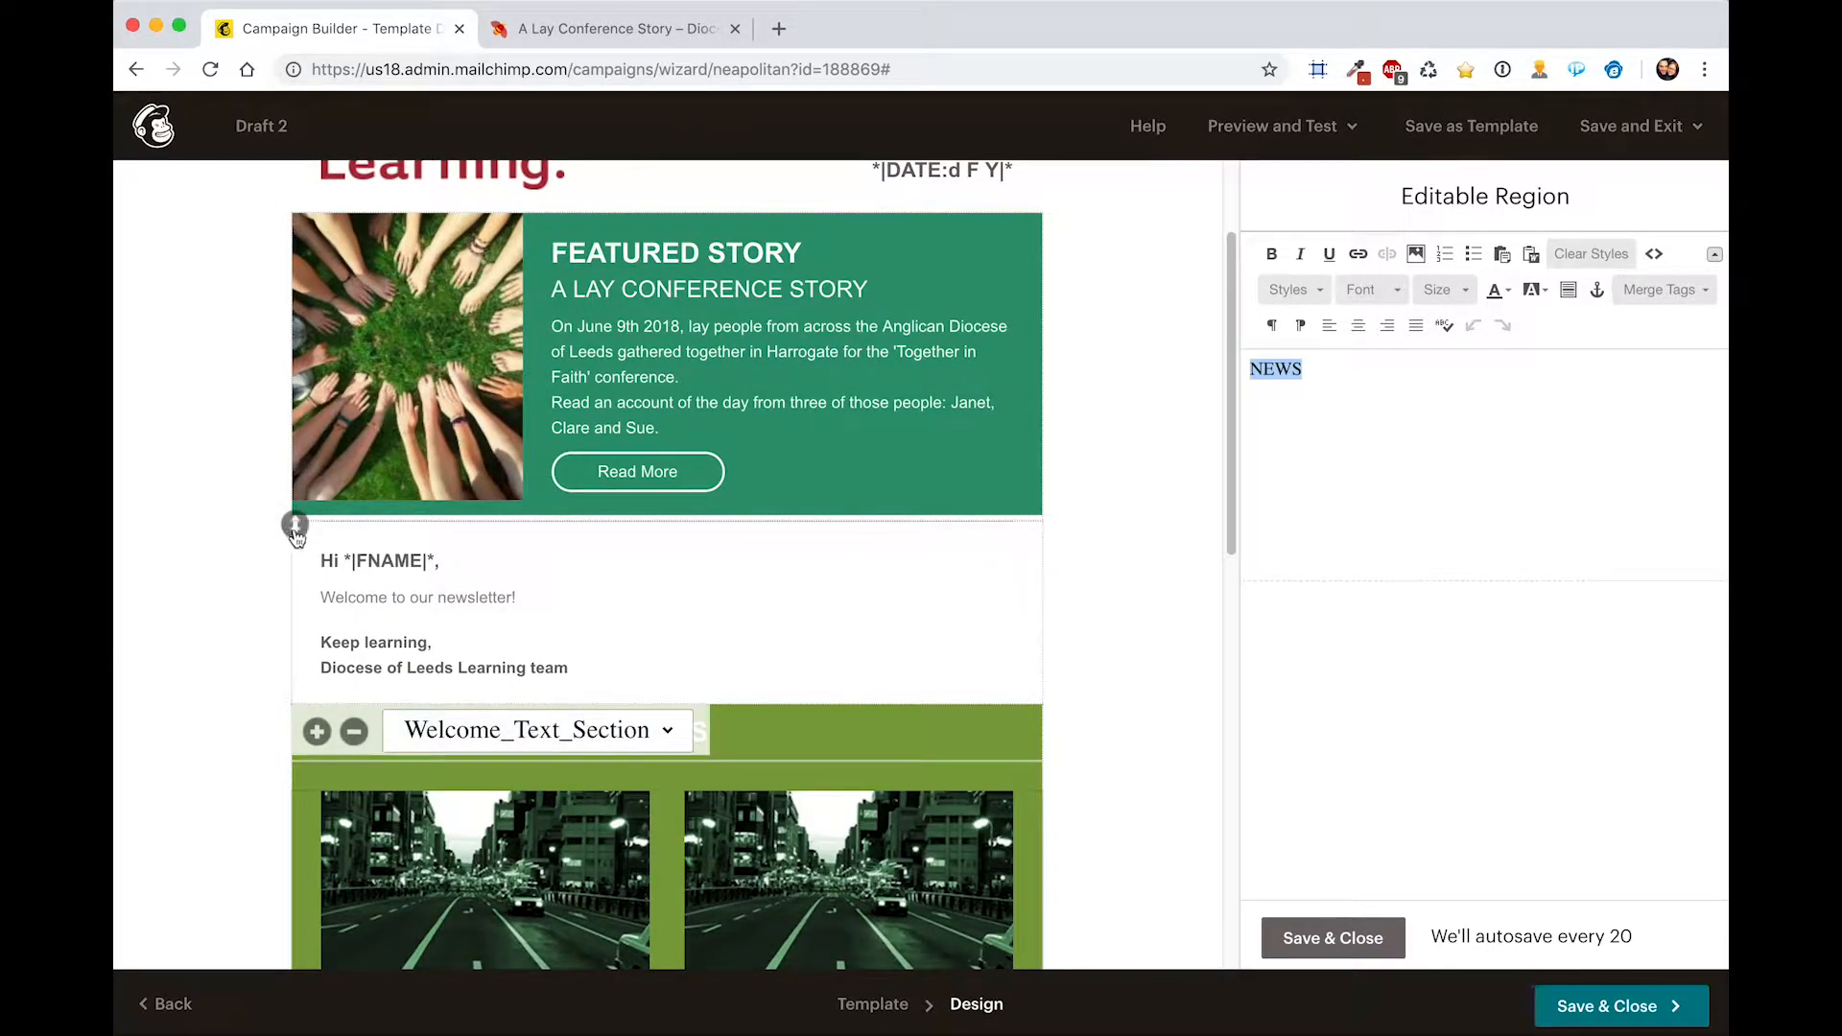
{"action": "scroll", "coordinate": [294, 530], "scroll_direction": "up", "scroll_amount": 1}
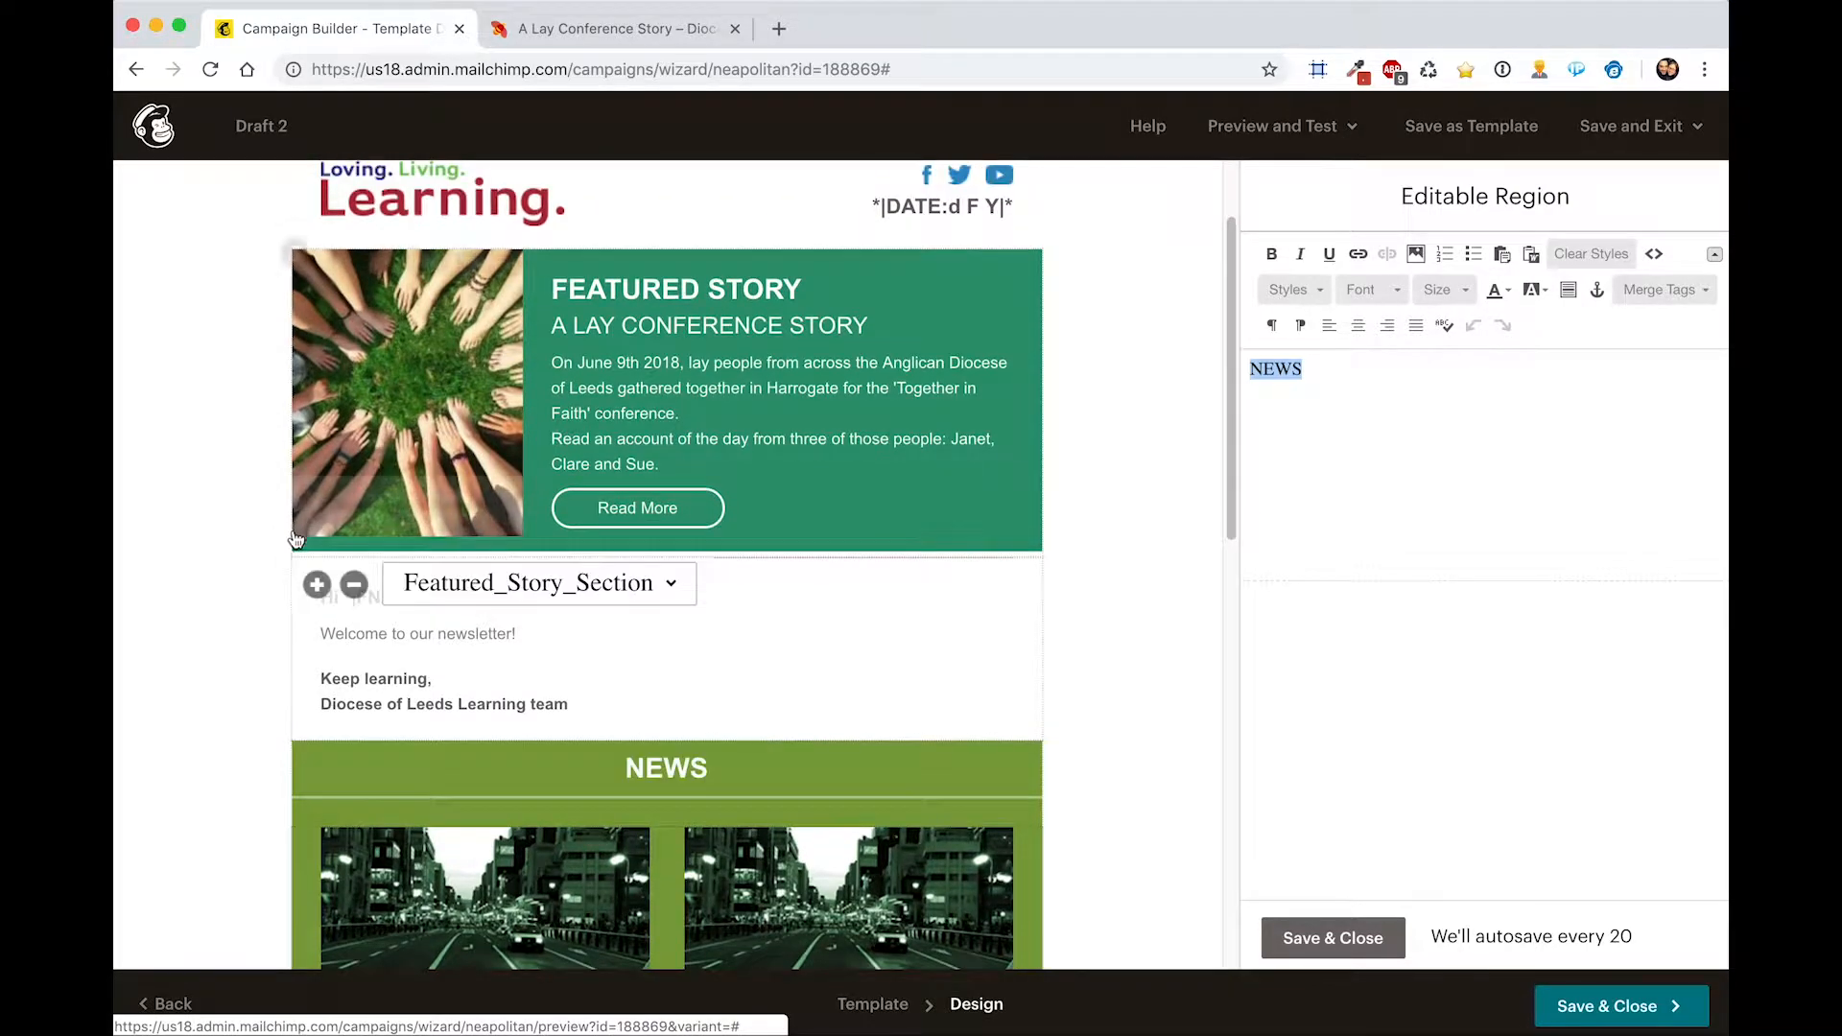
{"action": "left_click_drag", "start_coordinate": [296, 567], "coordinate": [489, 272]}
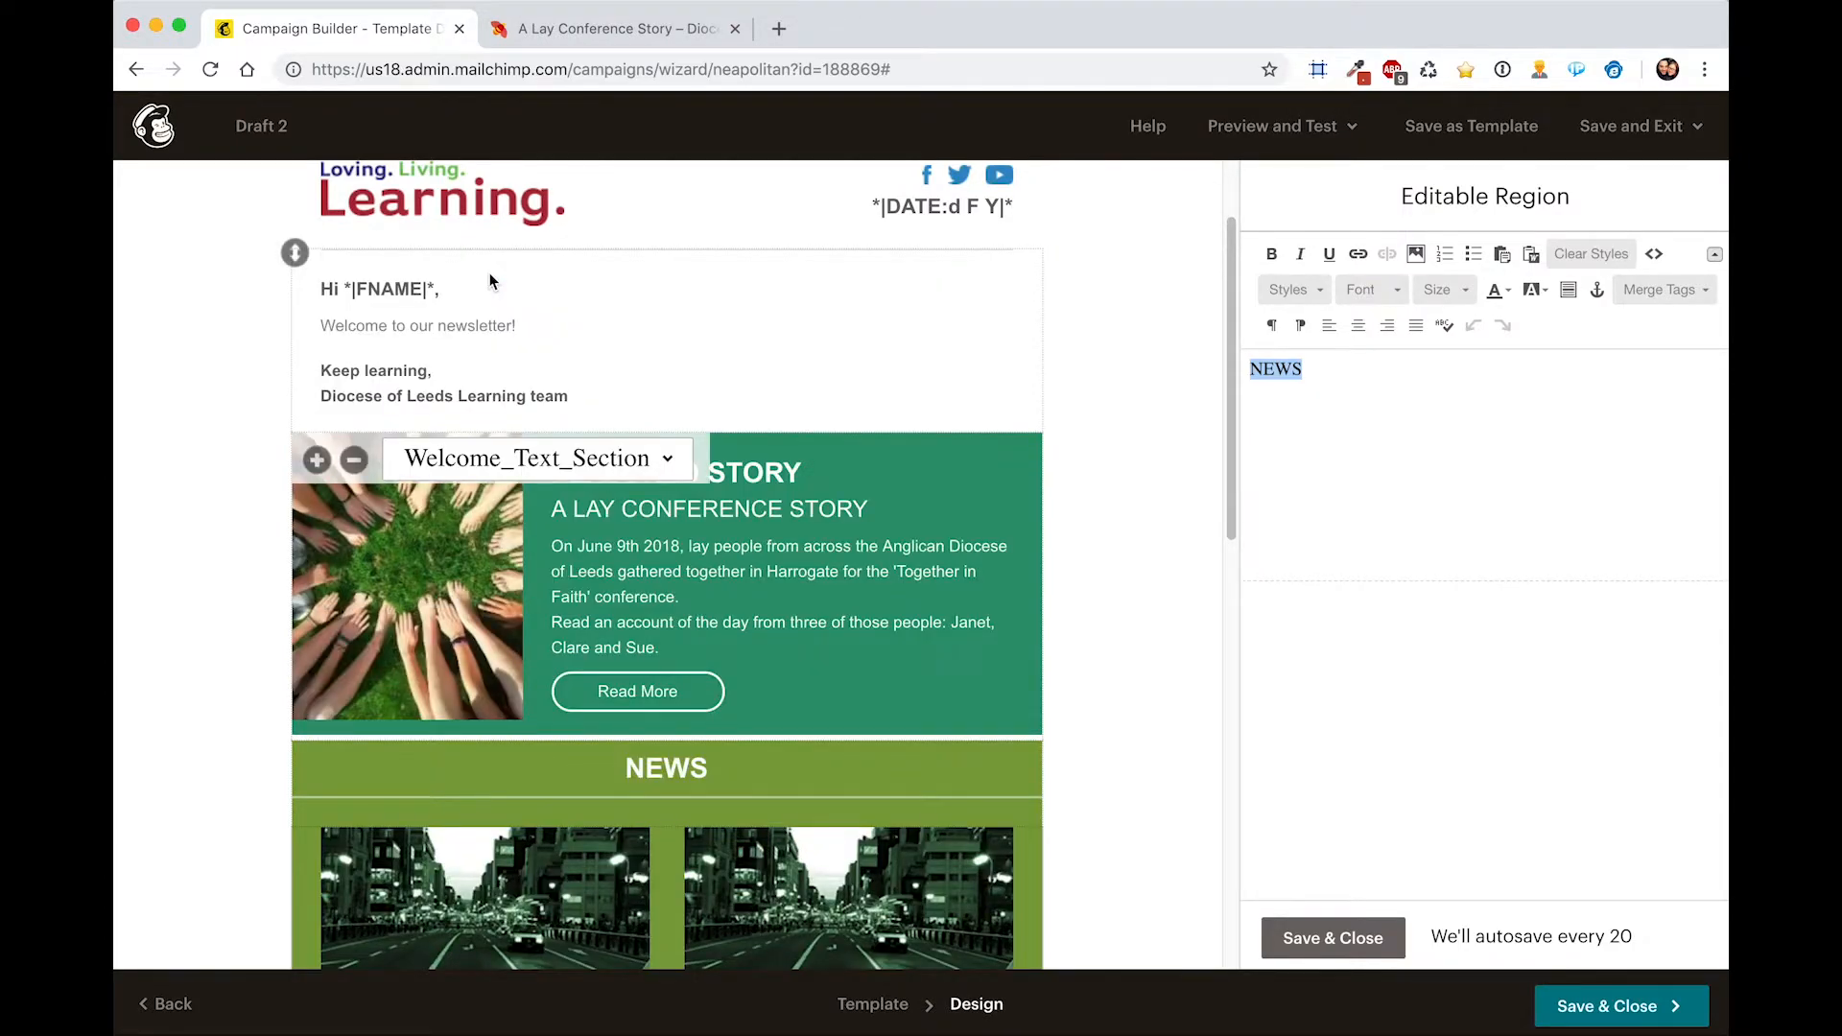